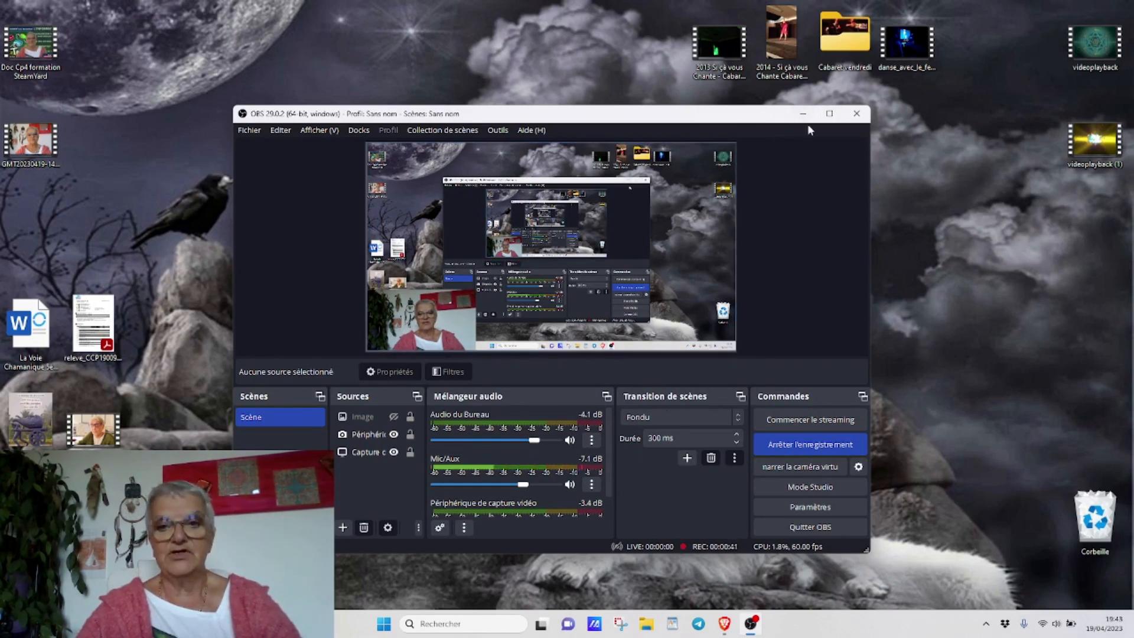
Open Movavi Video Editor Plus 2021 and dismiss the subscription offer
click(383, 623)
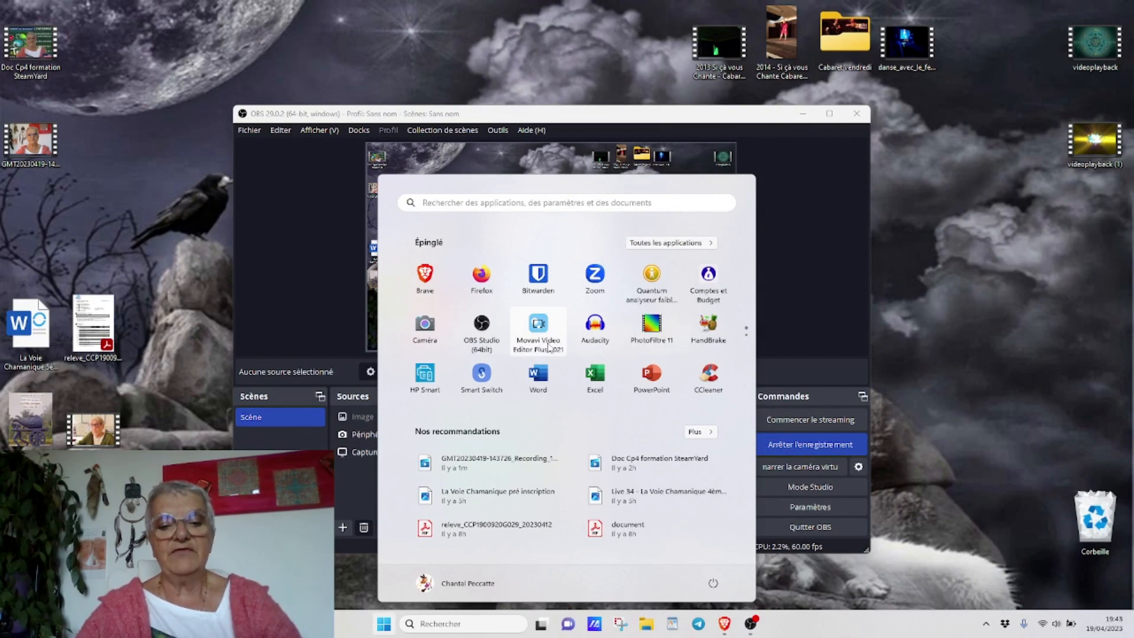
click(539, 324)
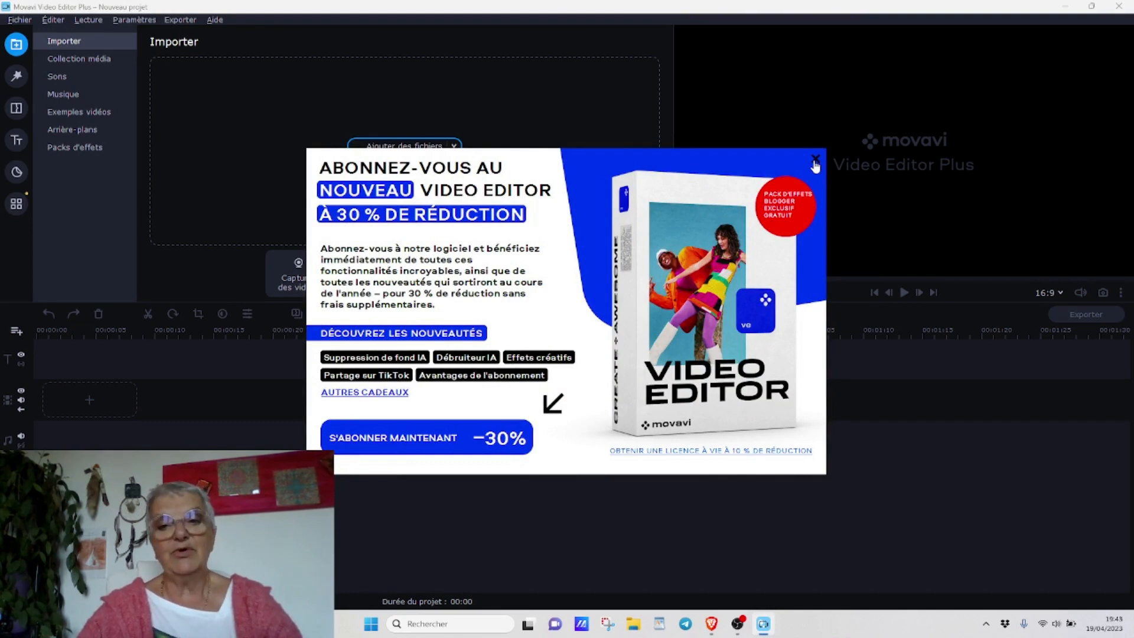
click(815, 160)
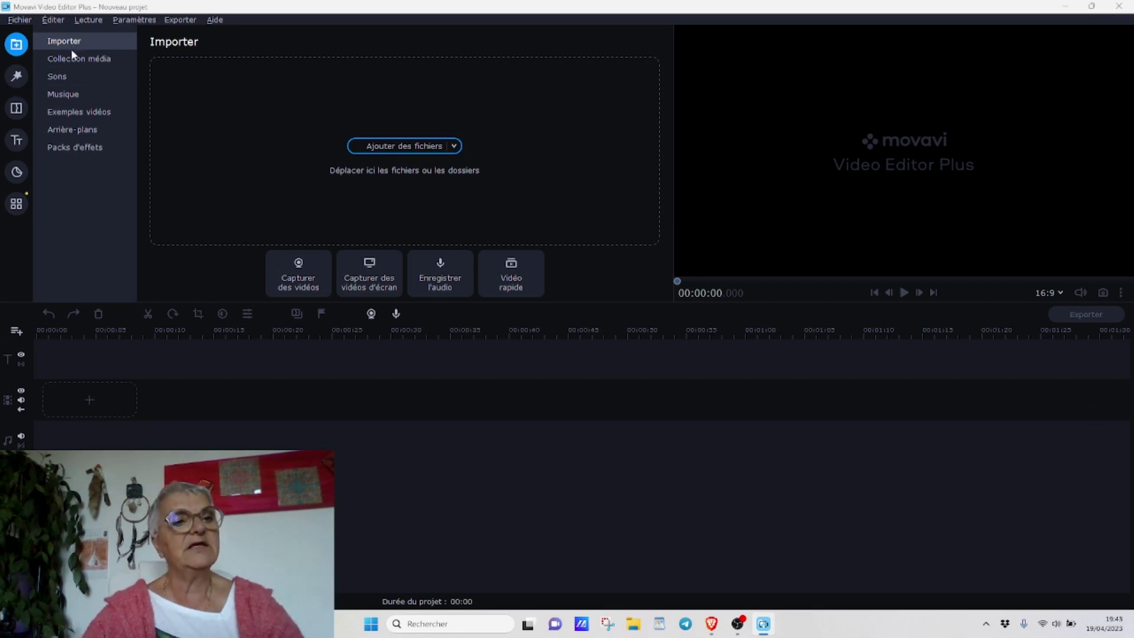
click(375, 148)
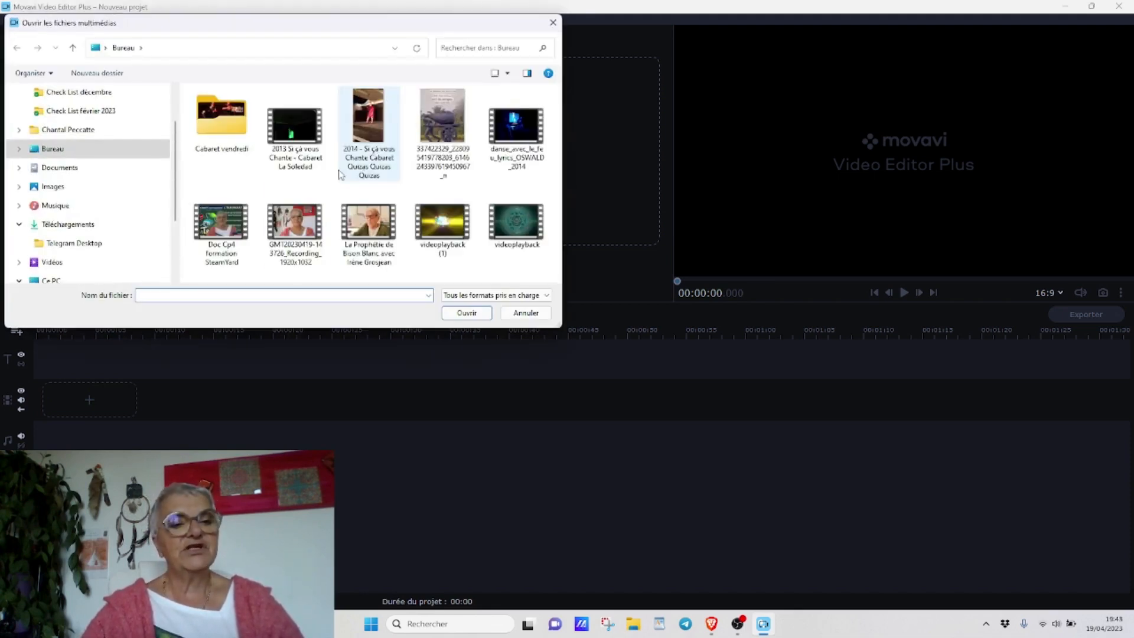
click(297, 224)
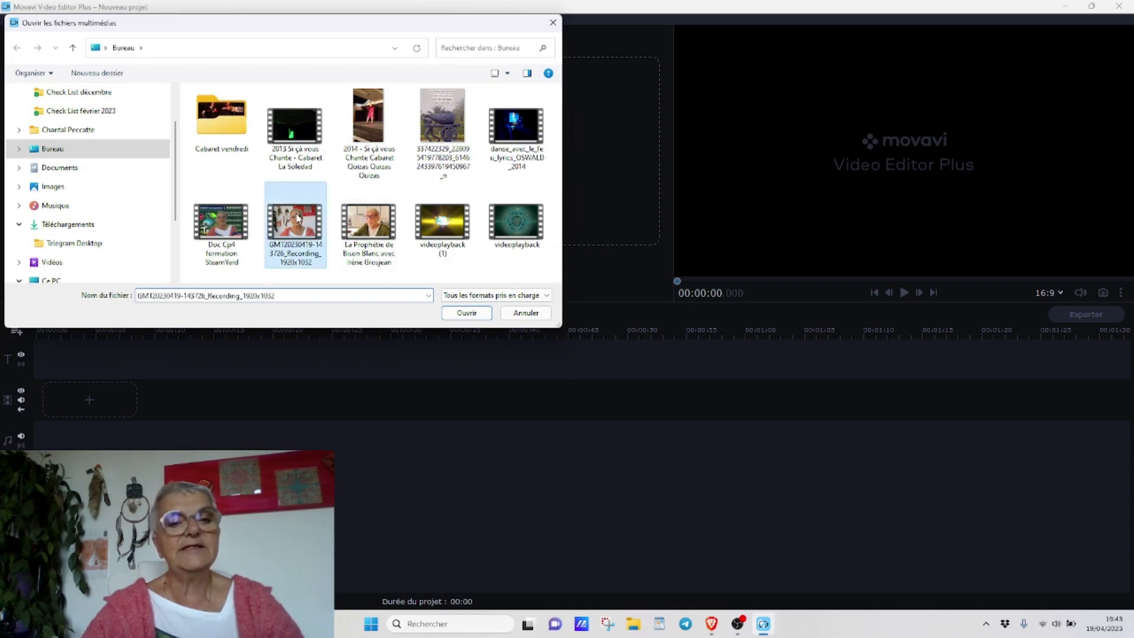
click(454, 313)
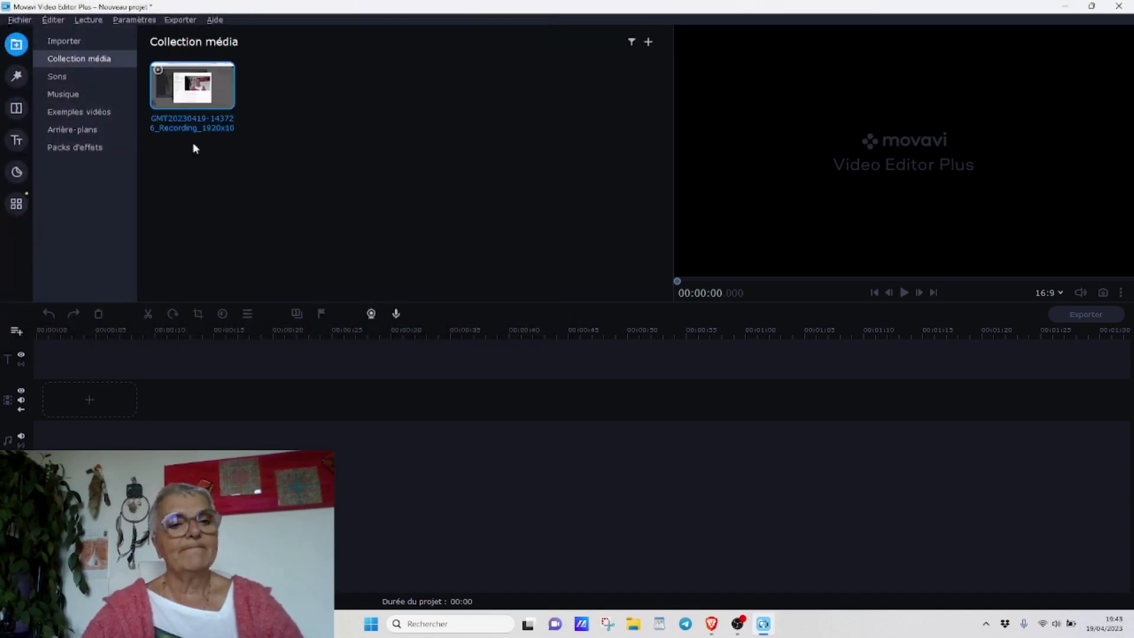
Place the imported recording at the start of the video track and adapt the project settings to the file's proportions
drag(187, 85, 132, 393)
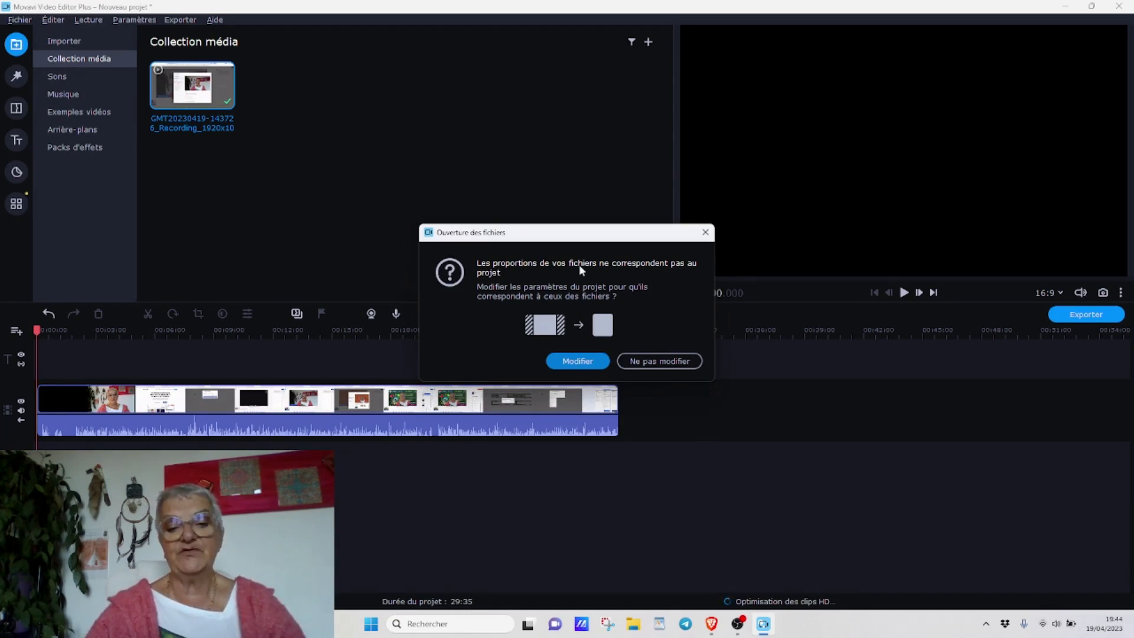
click(578, 362)
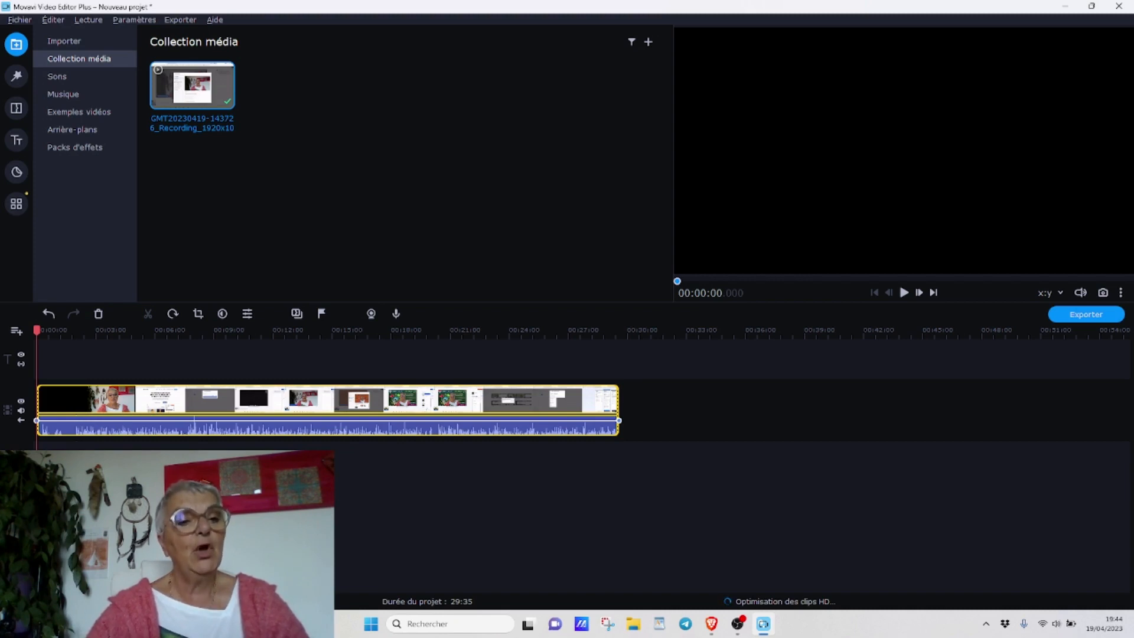
click(58, 41)
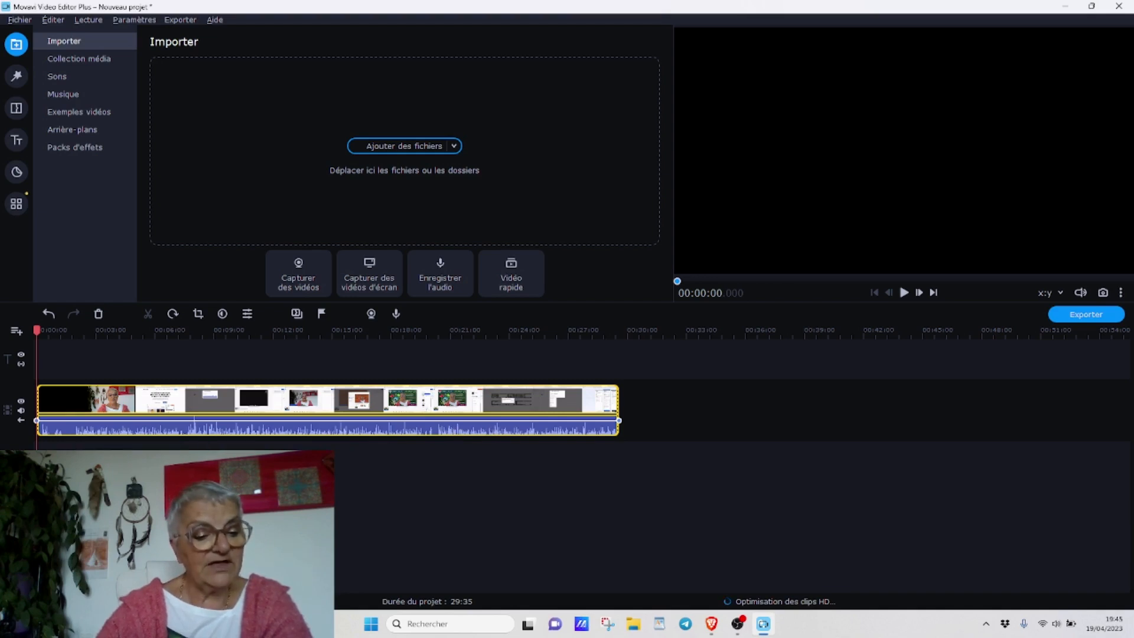
Play the recording from its start to about 00:00:34 to review the opening passage
key(ctrl+equal)
key(ctrl+equal)
key(ctrl+equal)
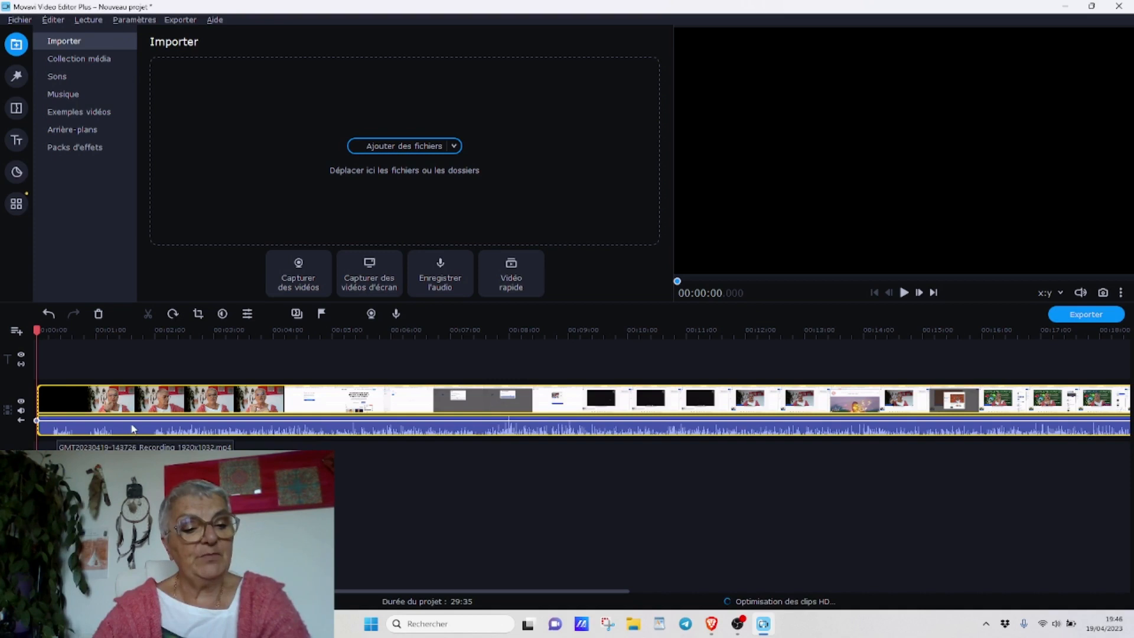
click(904, 293)
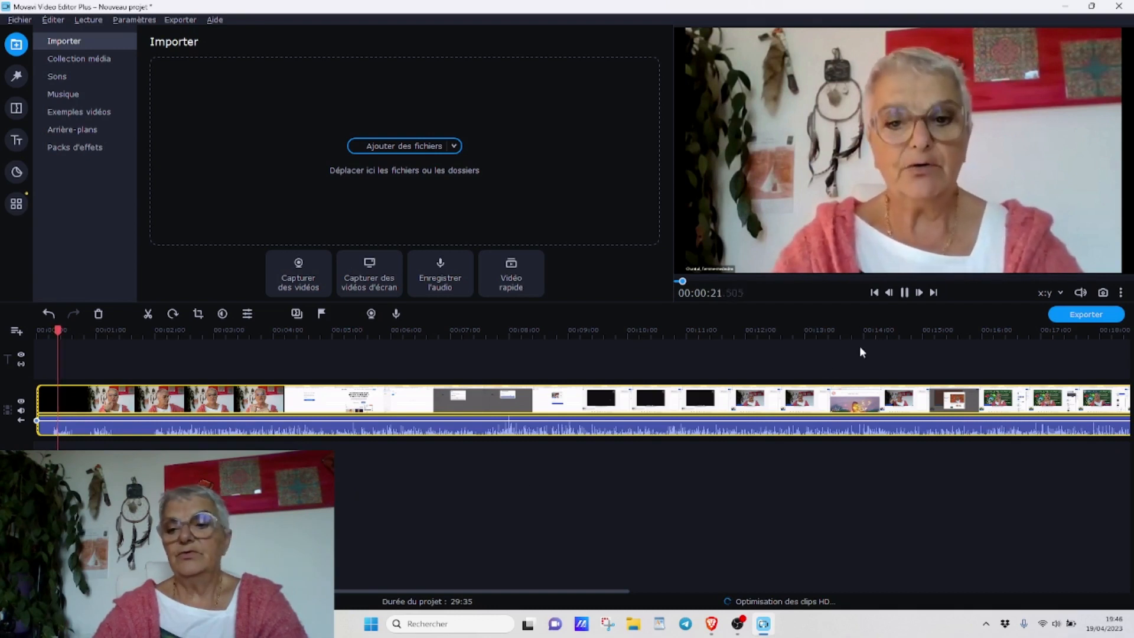
click(904, 293)
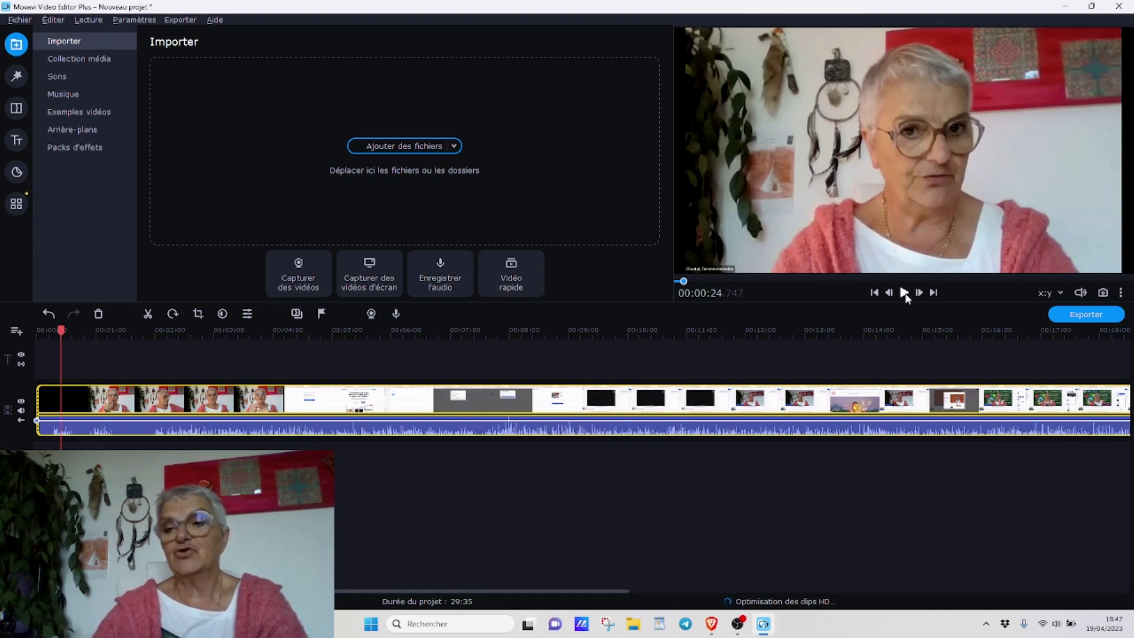
click(904, 293)
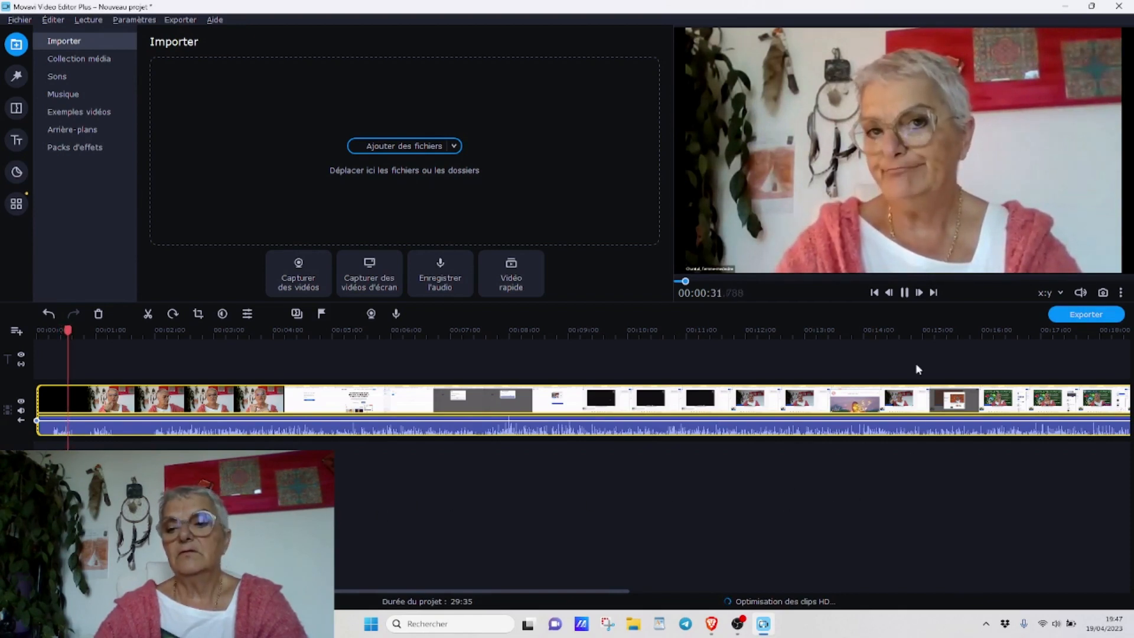
click(904, 293)
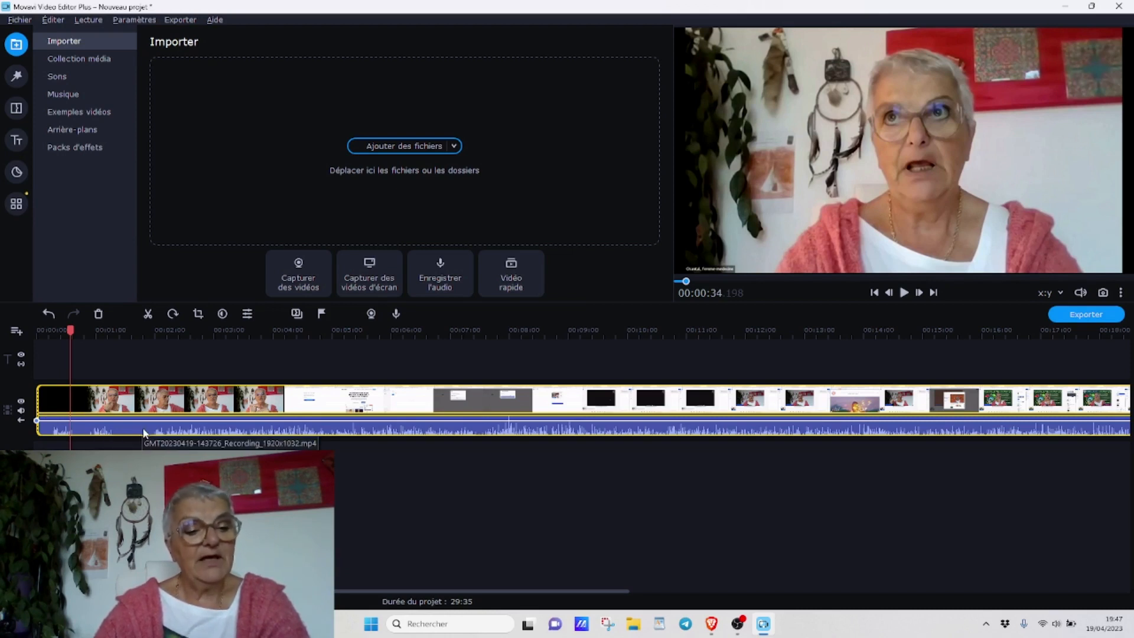
Split the recording at 00:01:55 and delete the segment before the cut
drag(72, 335, 150, 335)
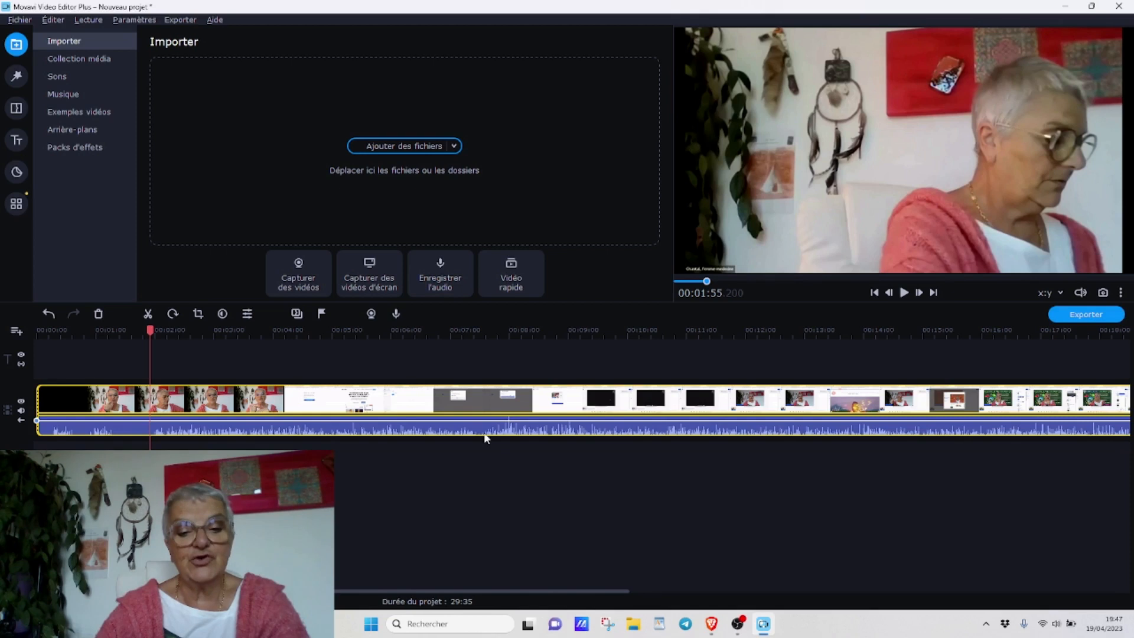
click(147, 313)
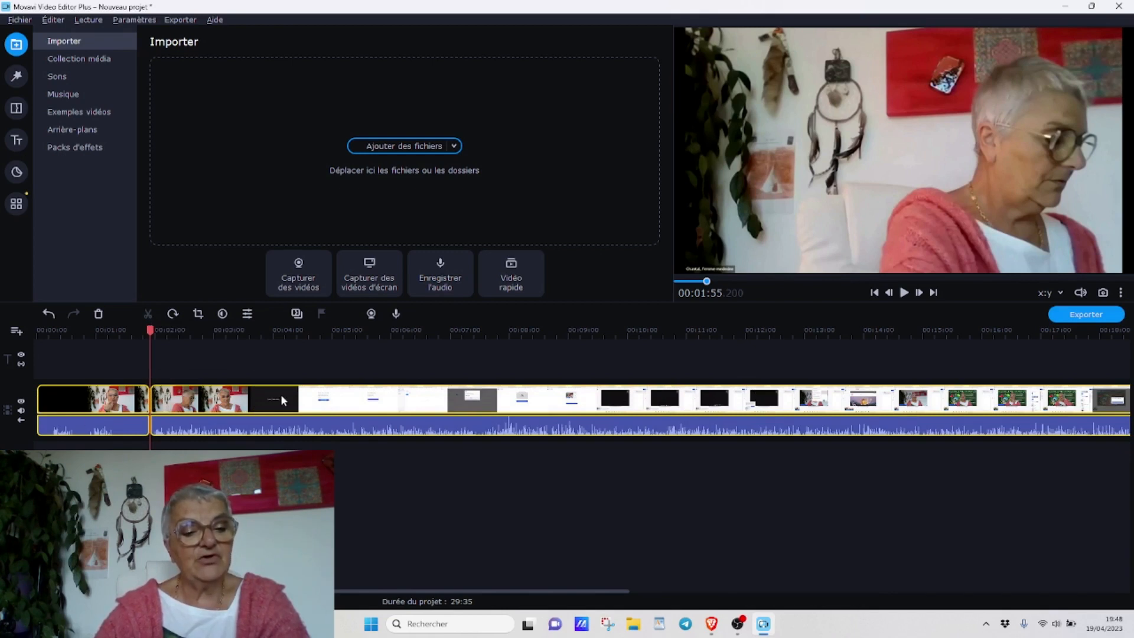
click(83, 406)
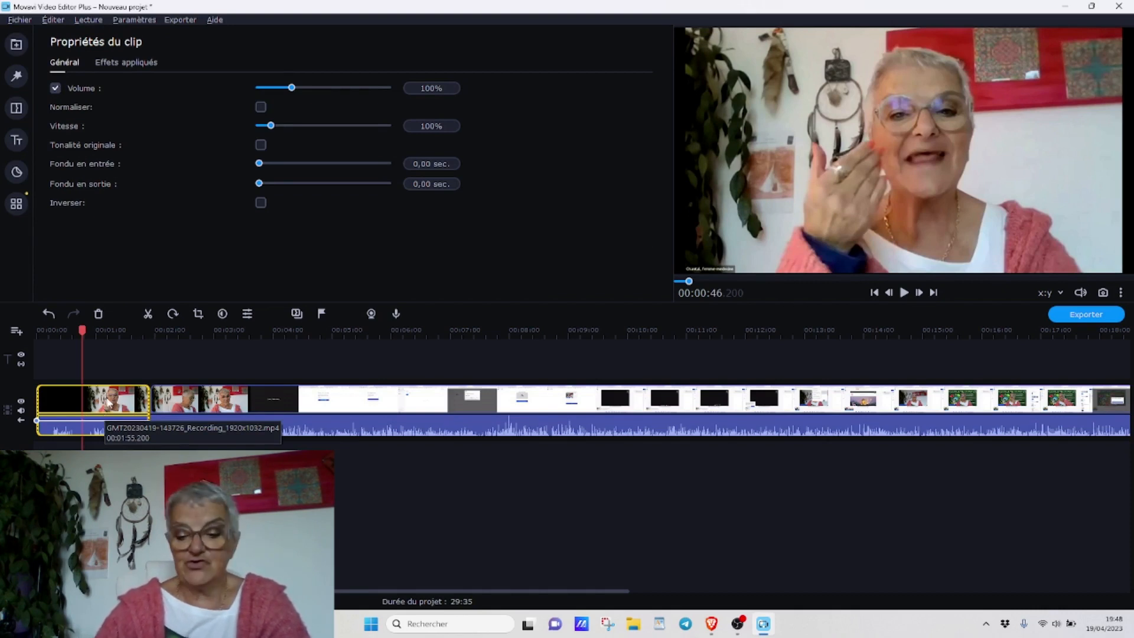
key(Delete)
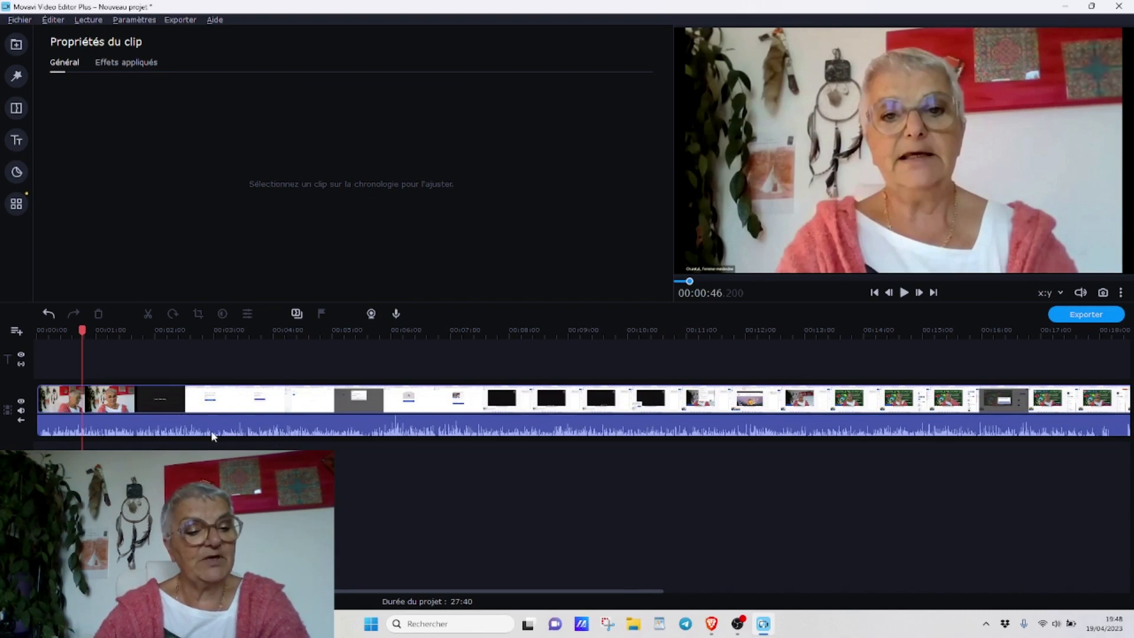
Play the trimmed recording from its new beginning for about 20 seconds to check the opening
drag(83, 331, 36, 336)
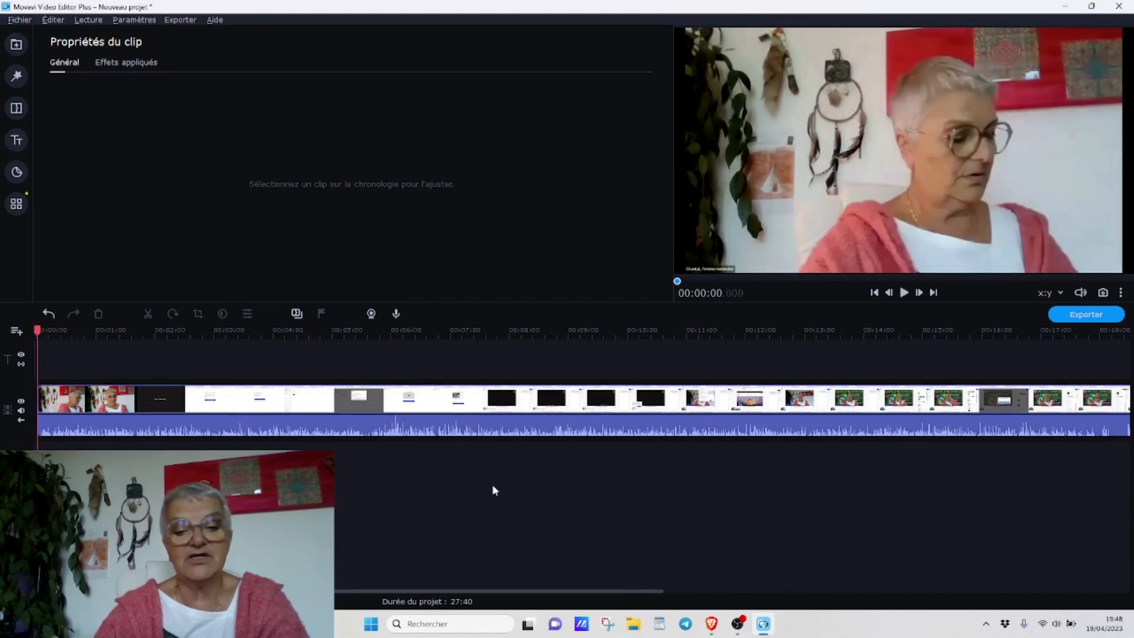
drag(487, 590, 331, 591)
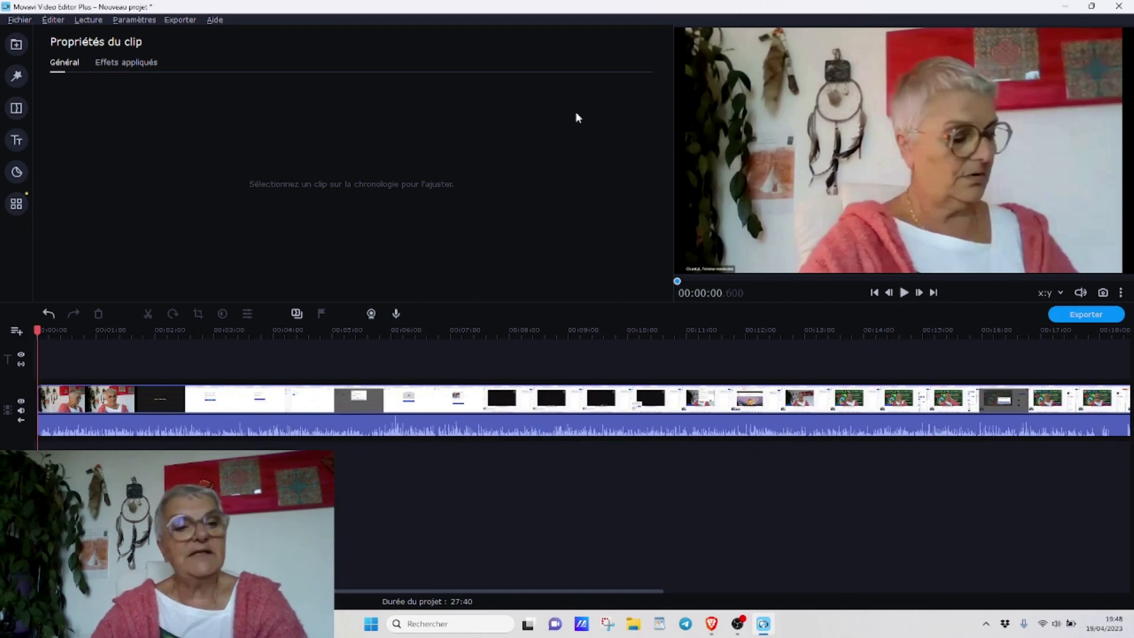
click(904, 293)
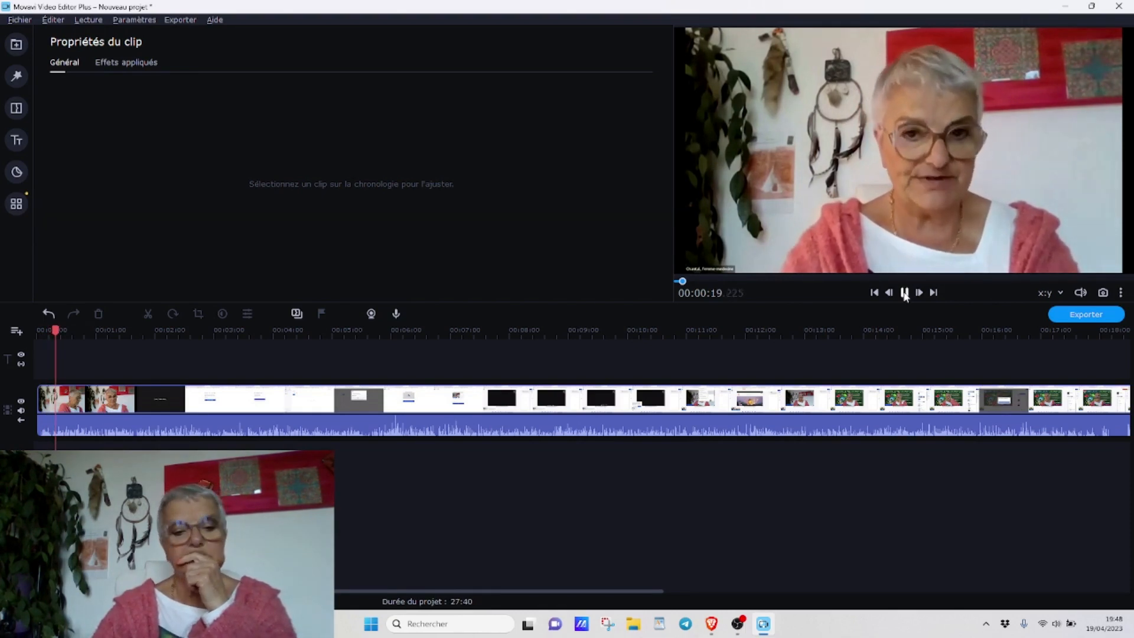
click(904, 294)
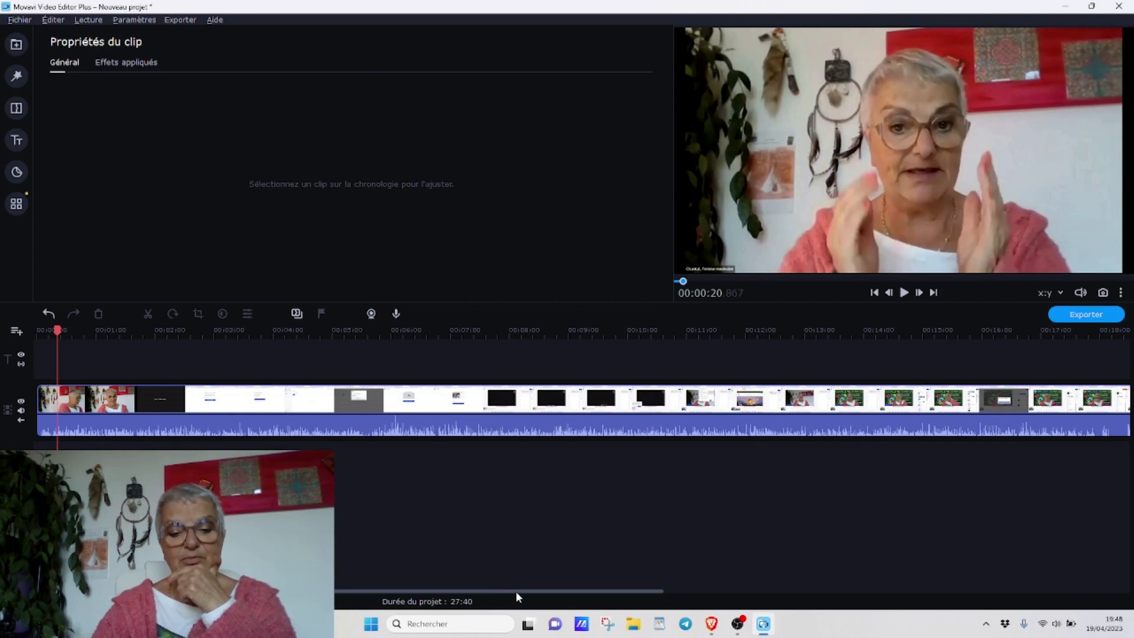
Look through the audio waveform for a quiet passage and play the recording from about 00:17:30 to 00:17:42
drag(516, 590, 794, 587)
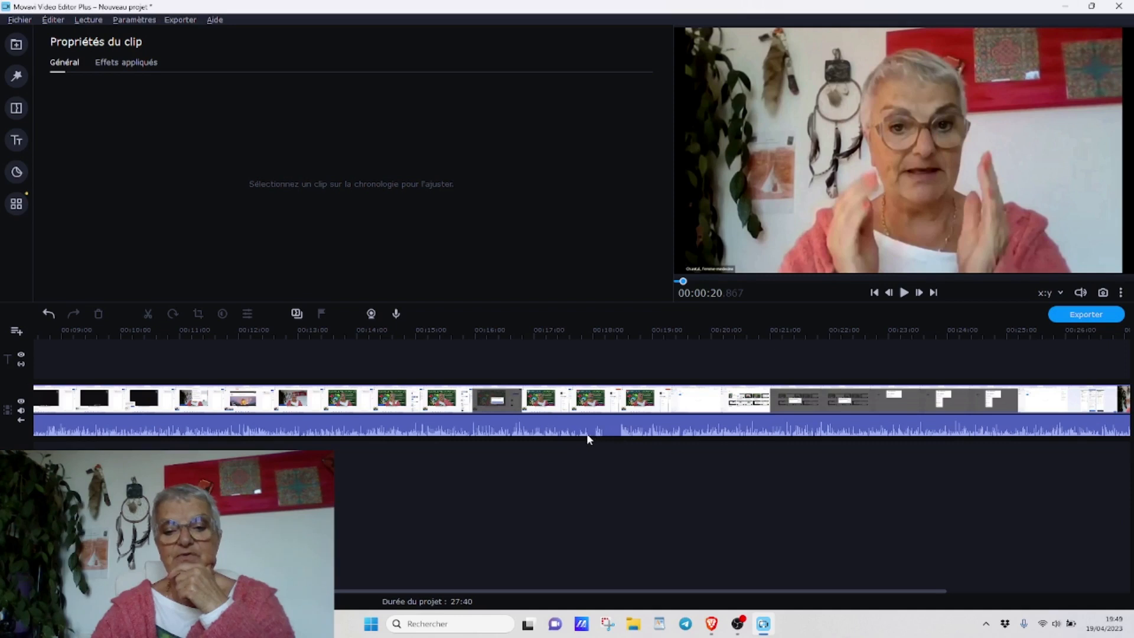
drag(606, 589, 431, 580)
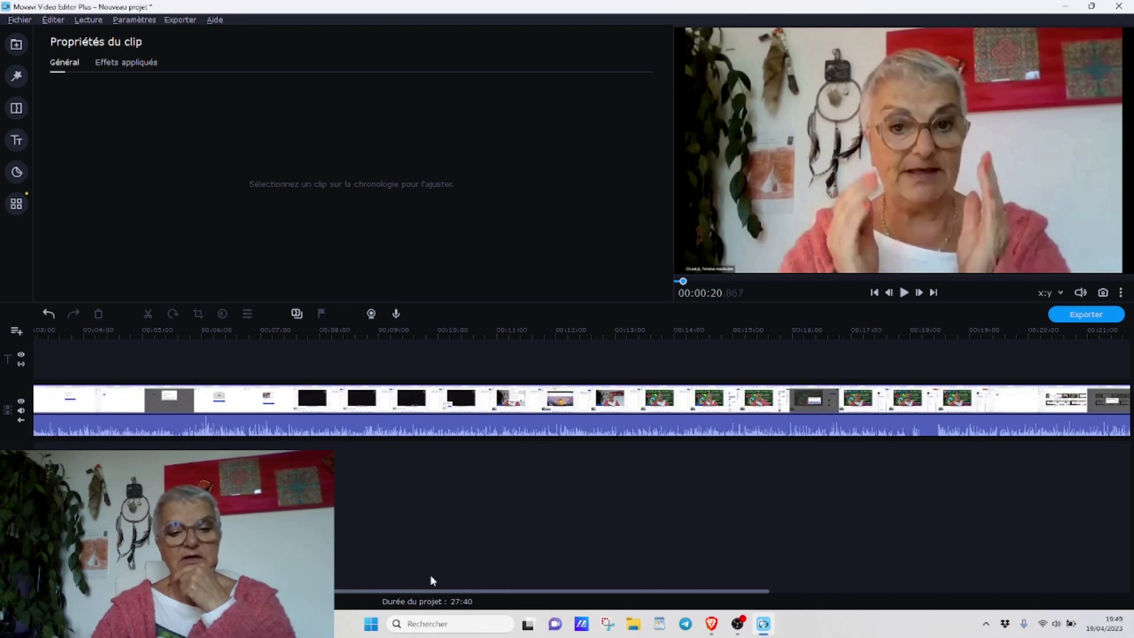
scroll(429, 575, right, 3)
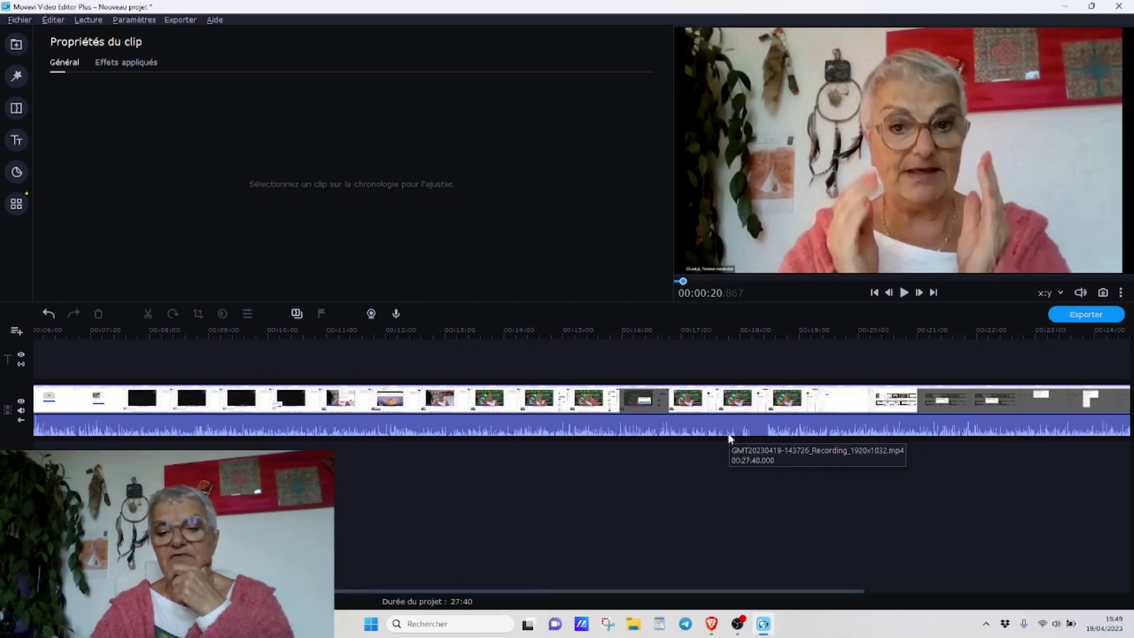
drag(565, 588, 597, 586)
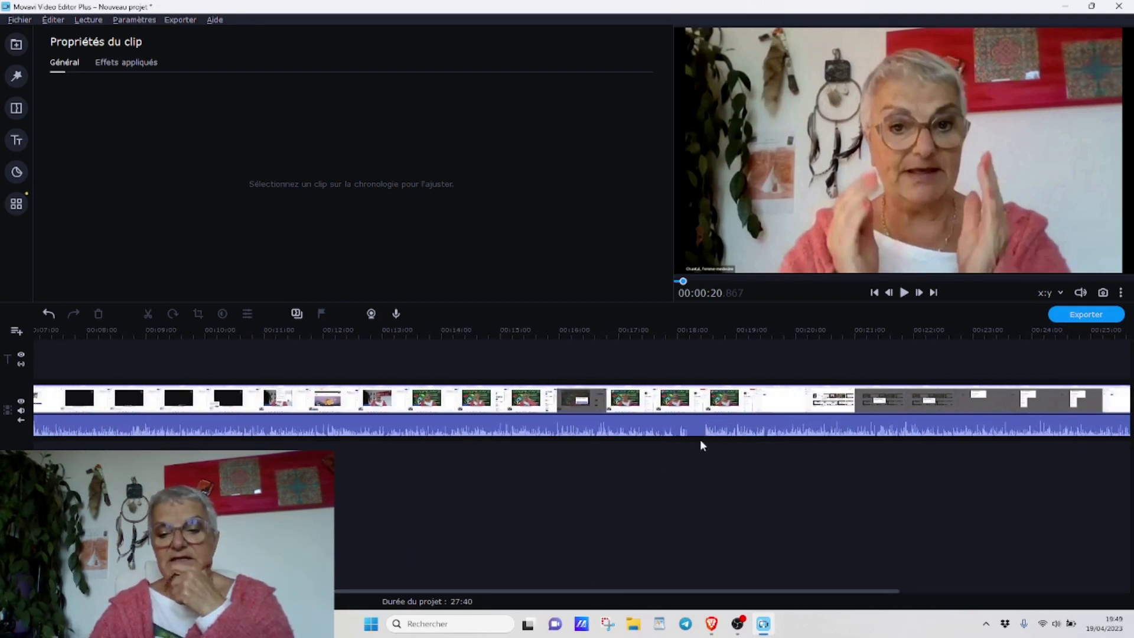
click(650, 436)
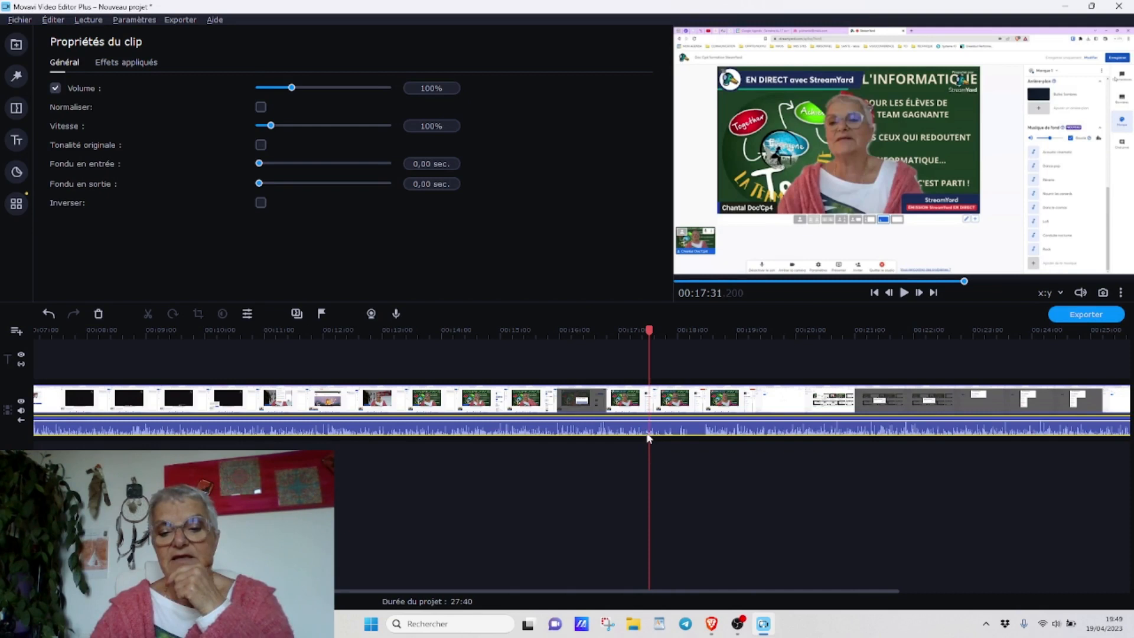
click(650, 401)
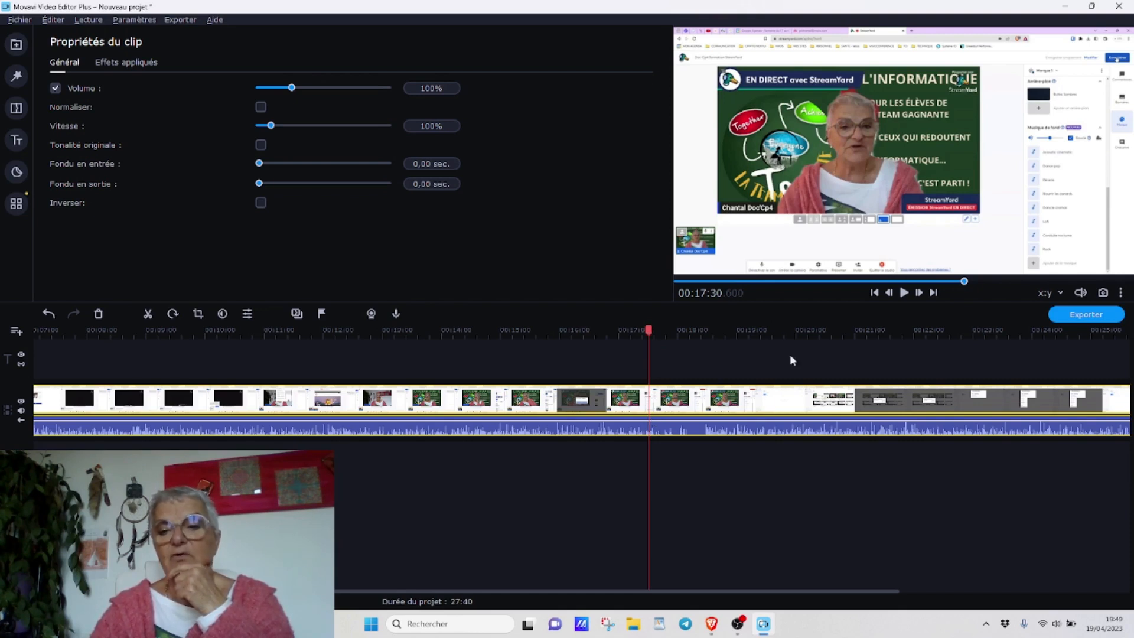
click(904, 293)
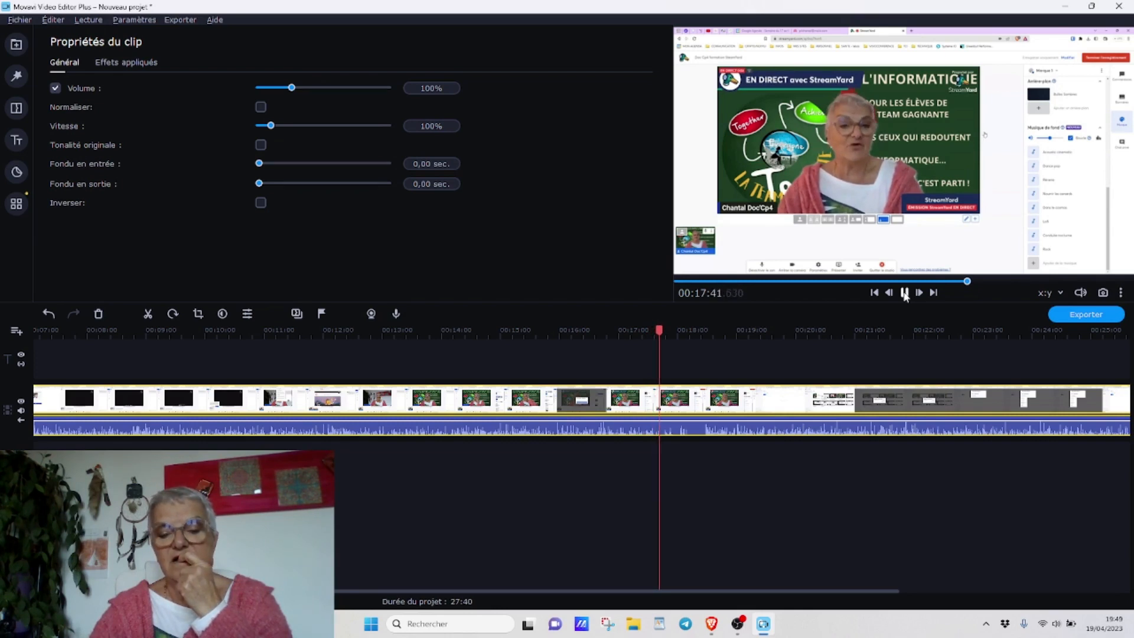
click(904, 293)
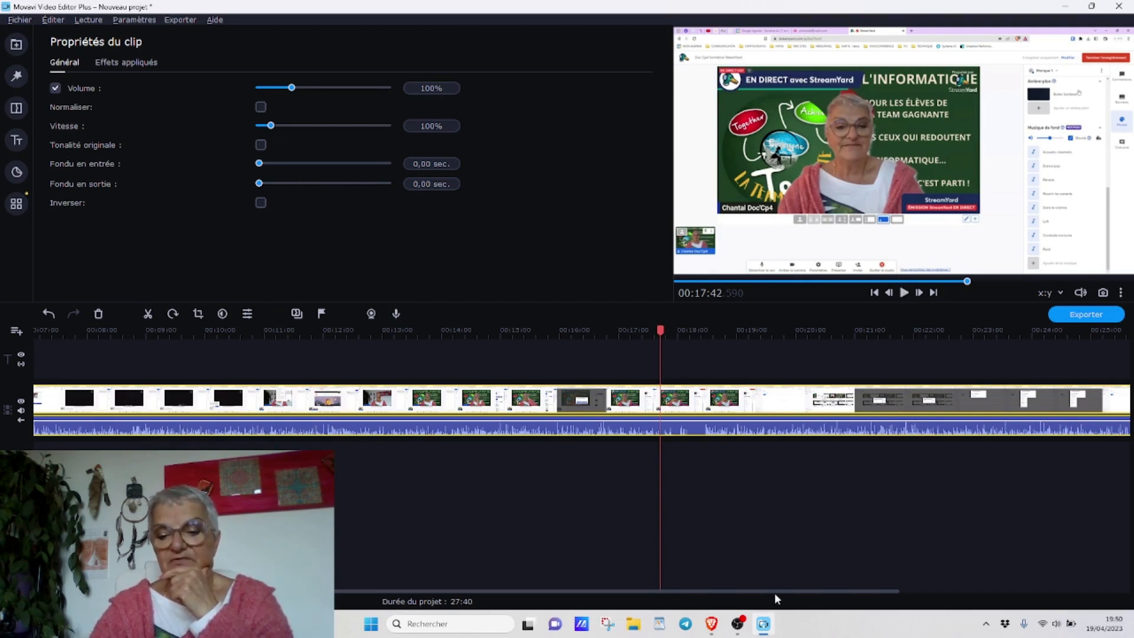
Play the recording from 00:17:08 to about 00:17:40 to find where the silent passage begins
drag(777, 589, 895, 591)
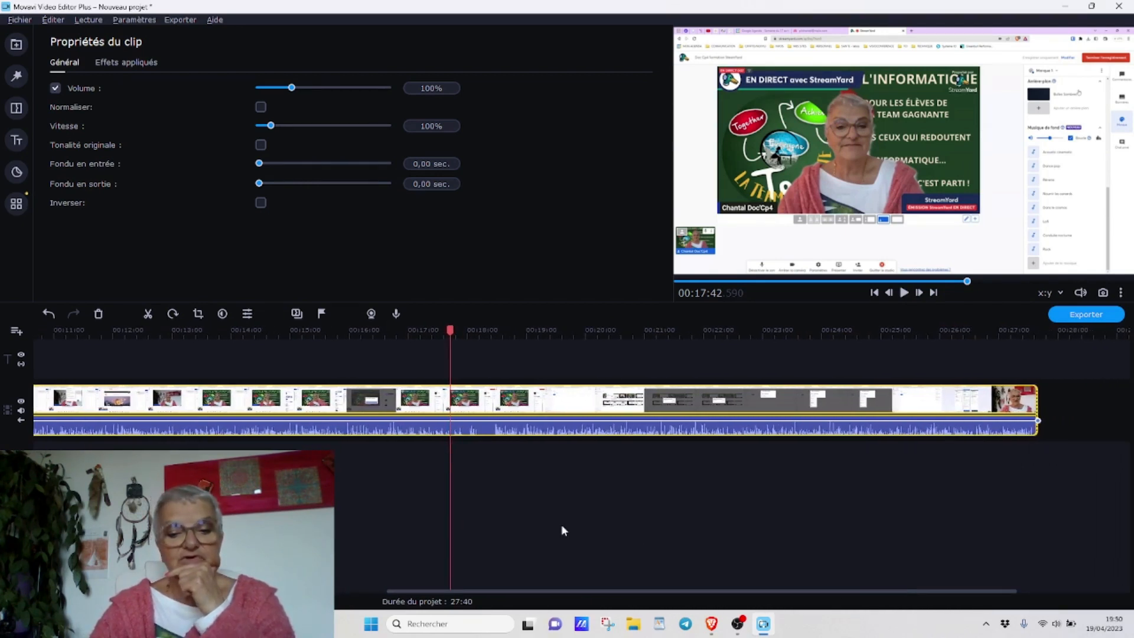
drag(447, 335, 416, 334)
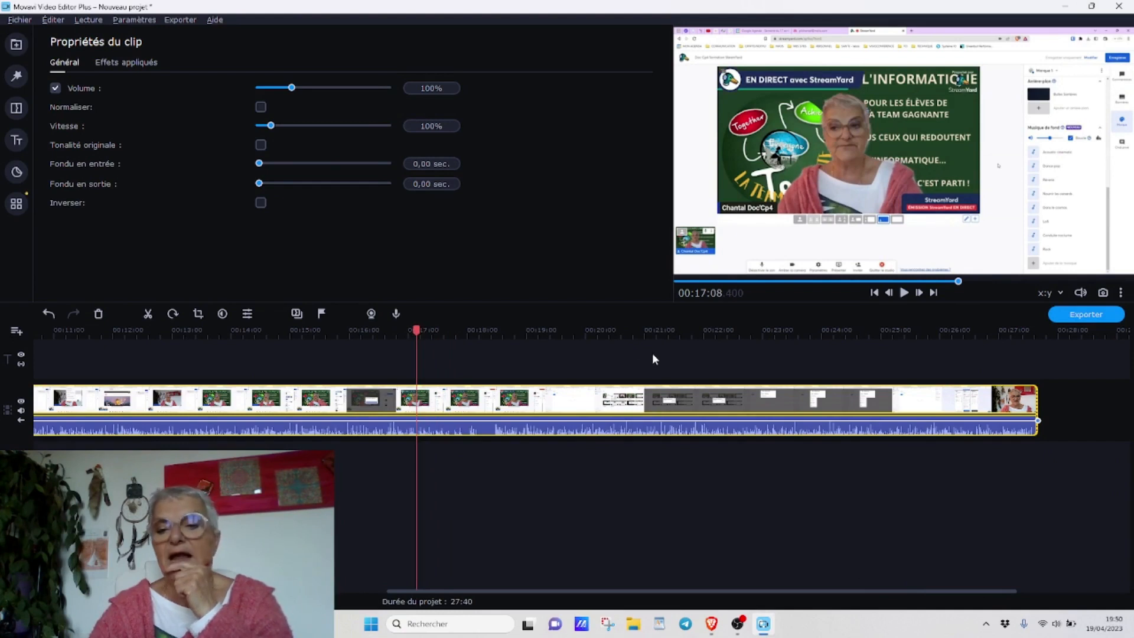
click(904, 293)
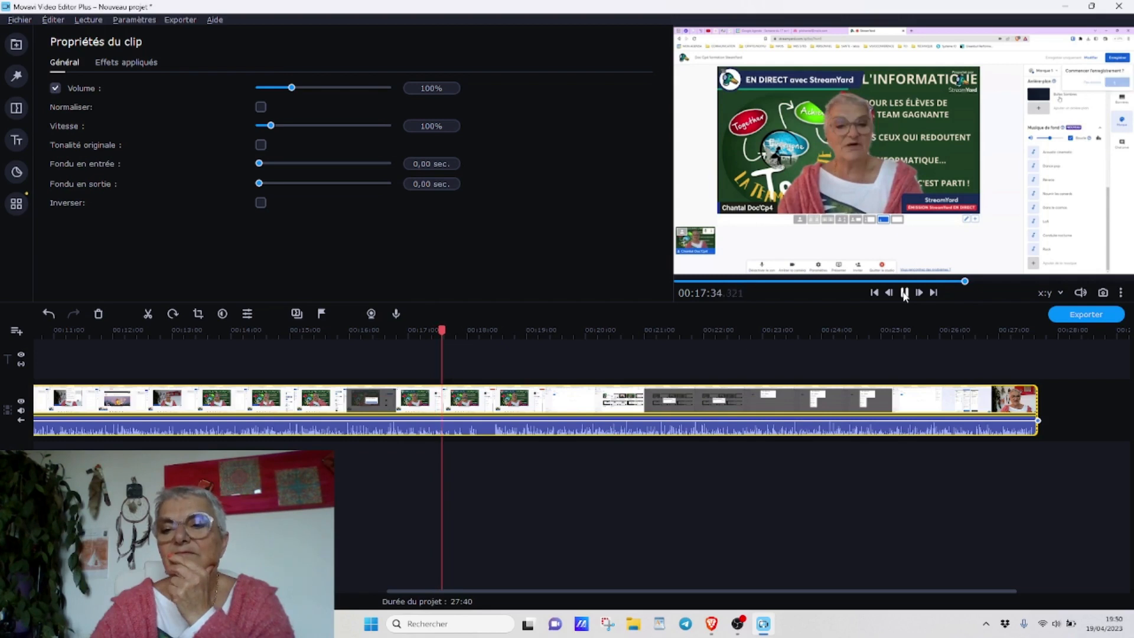
click(904, 293)
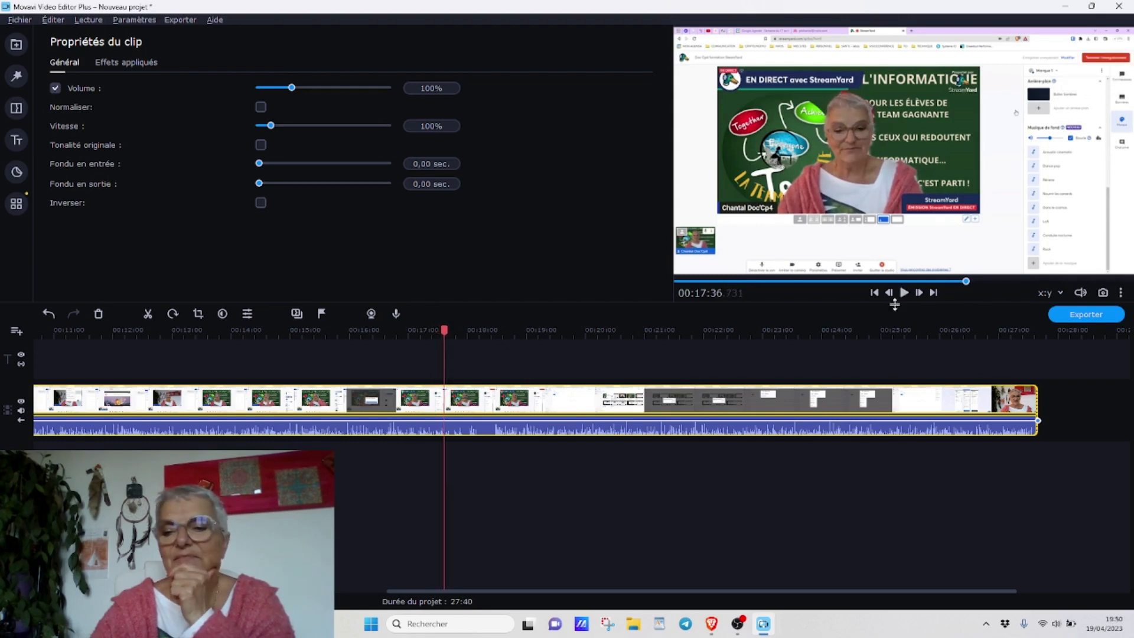
click(905, 294)
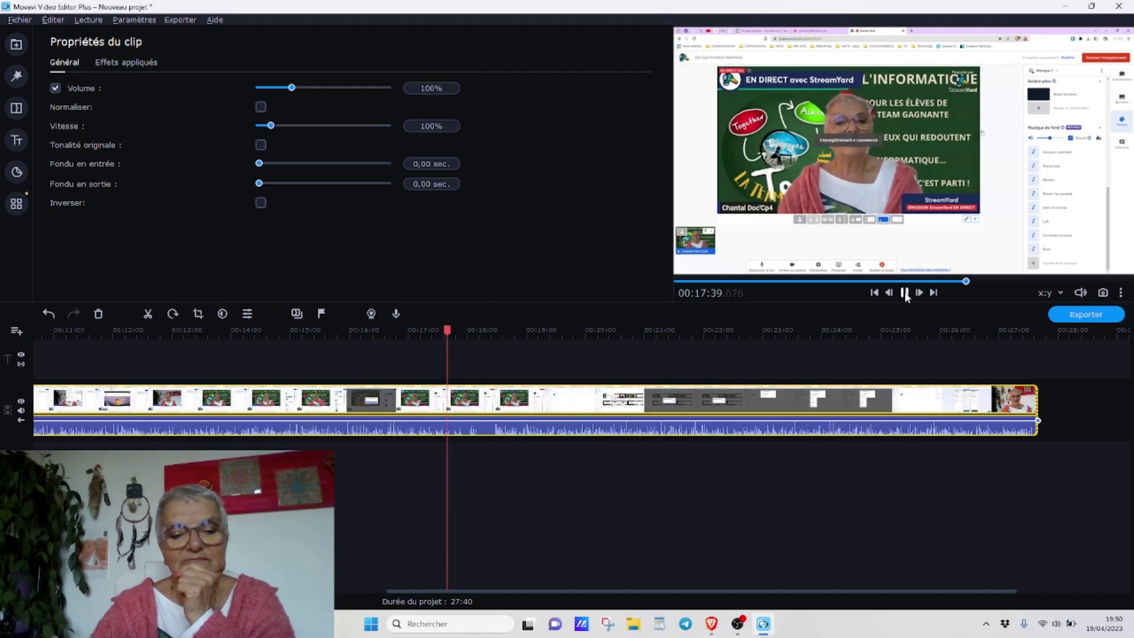
click(904, 292)
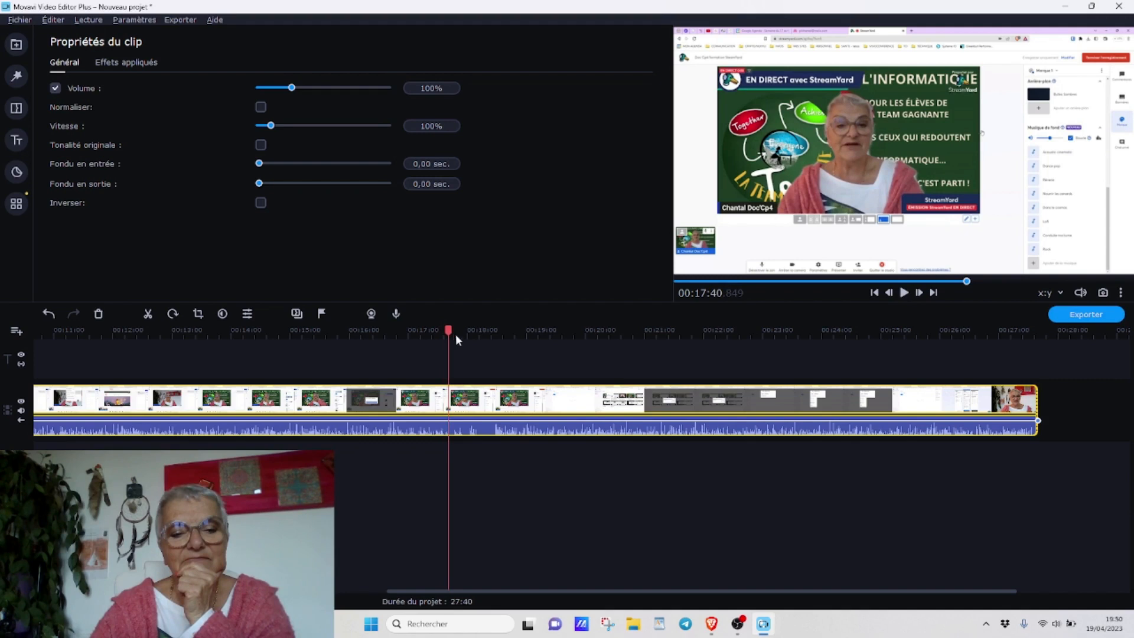
Replay the lead-in to the silent passage and stop at 00:17:36 to pinpoint where speech ends
click(426, 334)
click(903, 293)
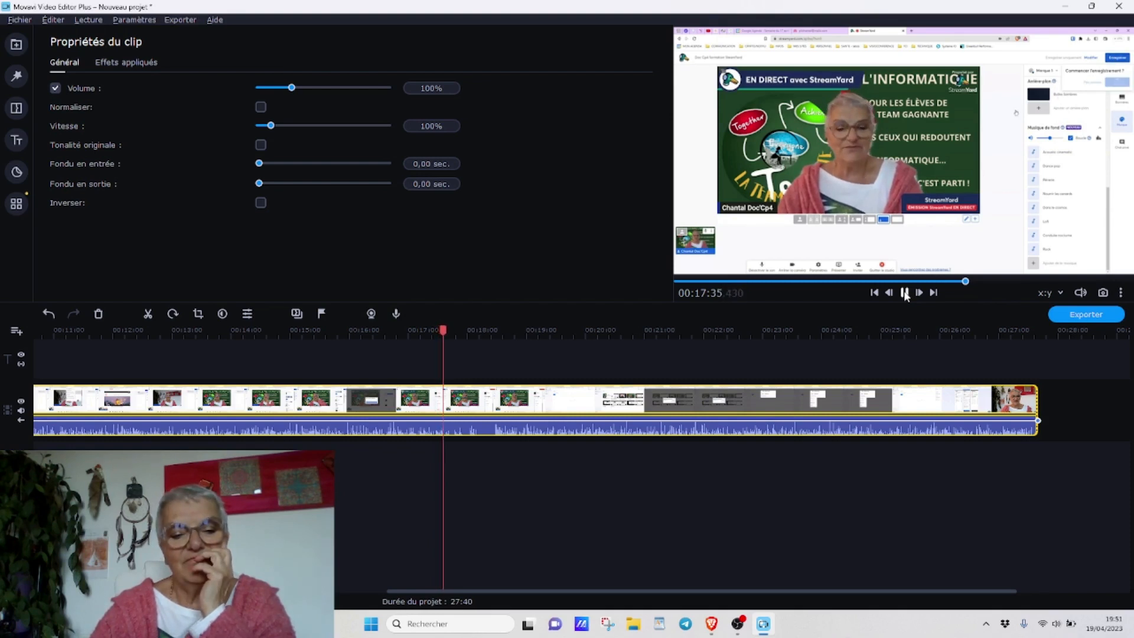
click(904, 292)
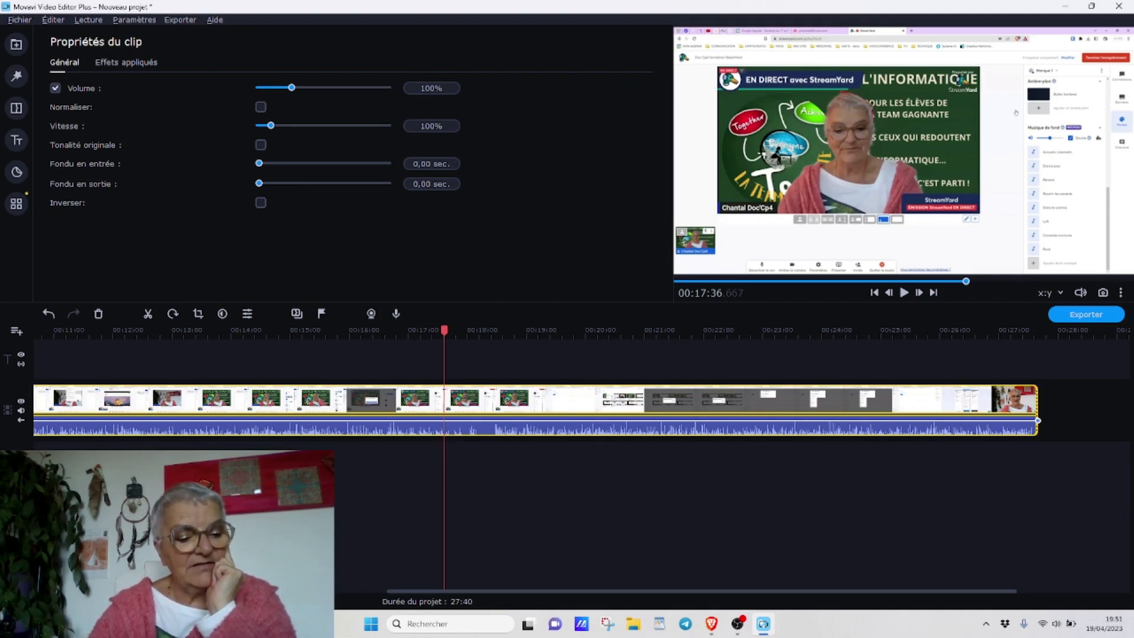
Split the recording at 00:17:37, where the silent passage begins
key(ctrl+equal)
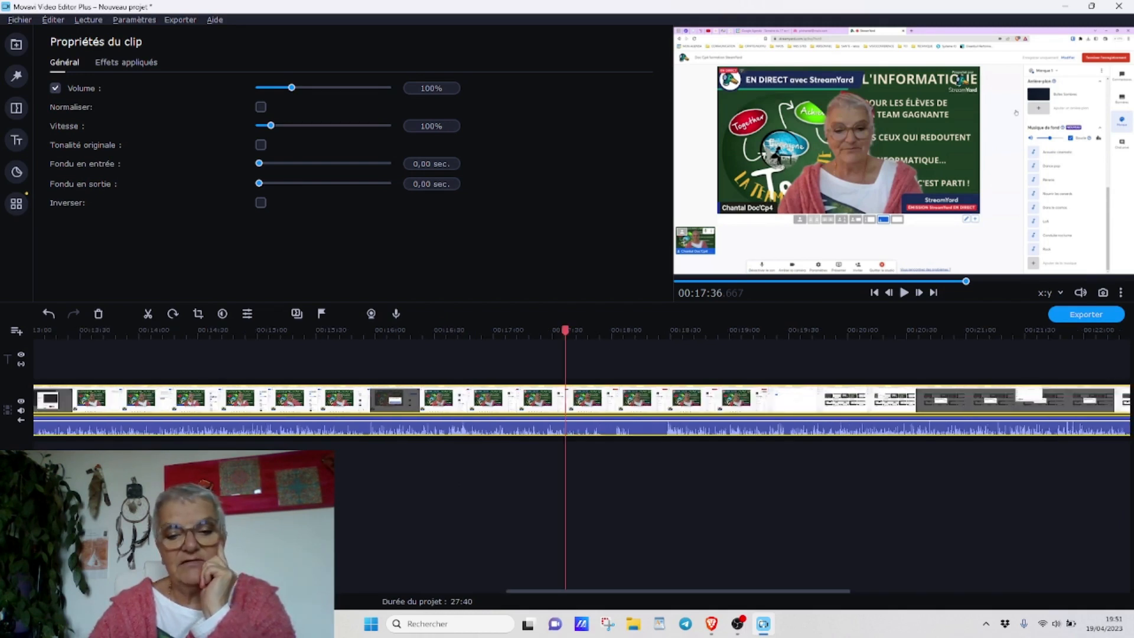
key(ctrl+equal)
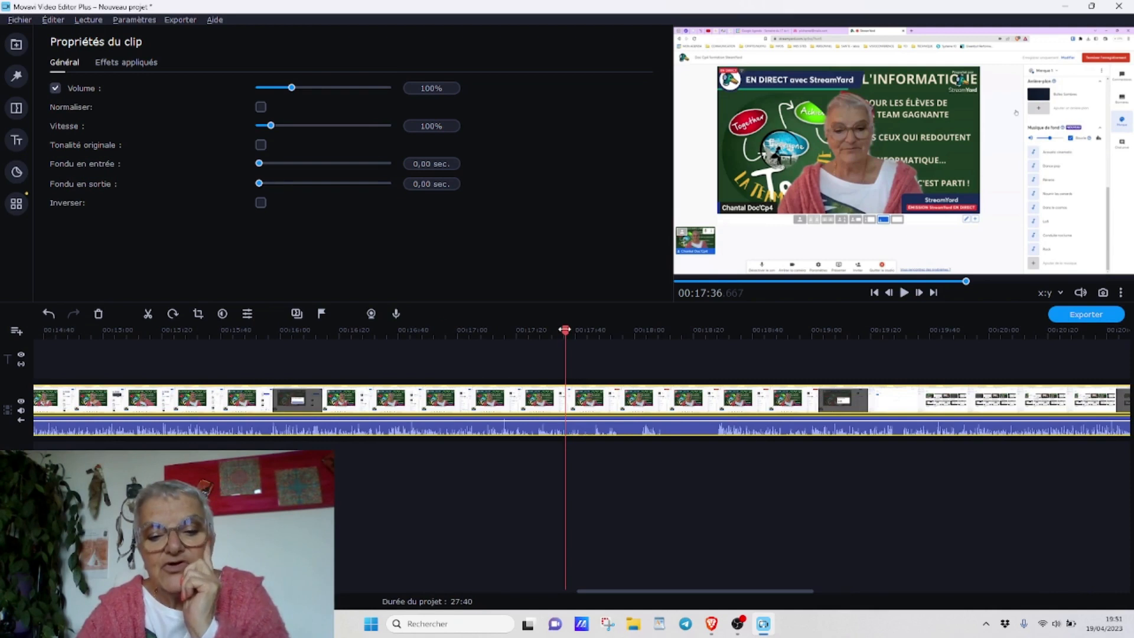
drag(566, 329, 567, 330)
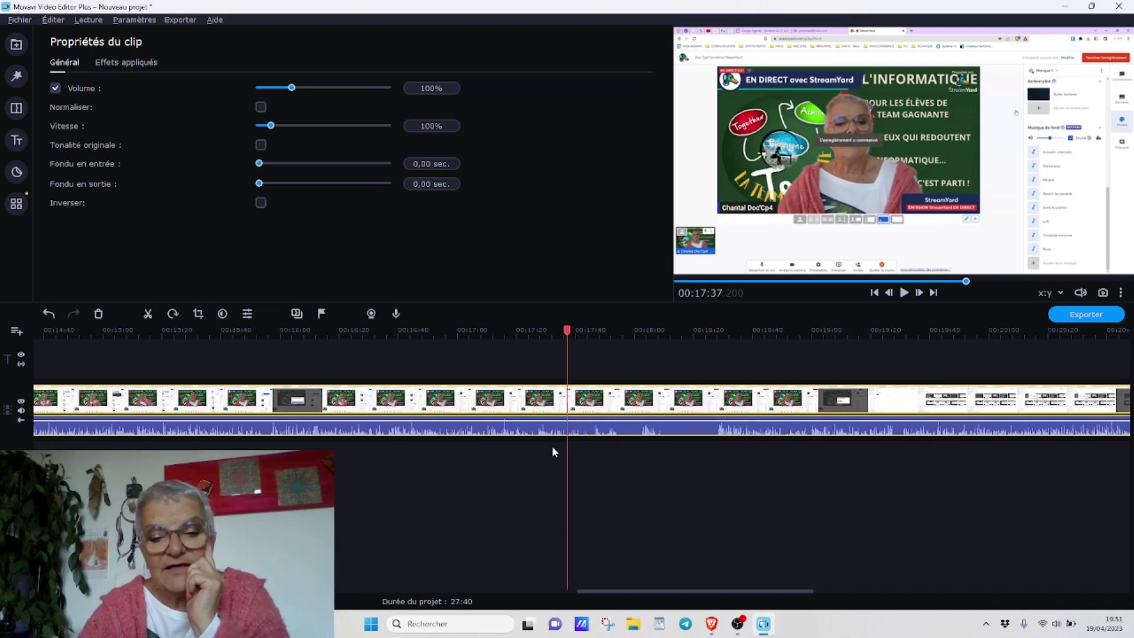
click(147, 316)
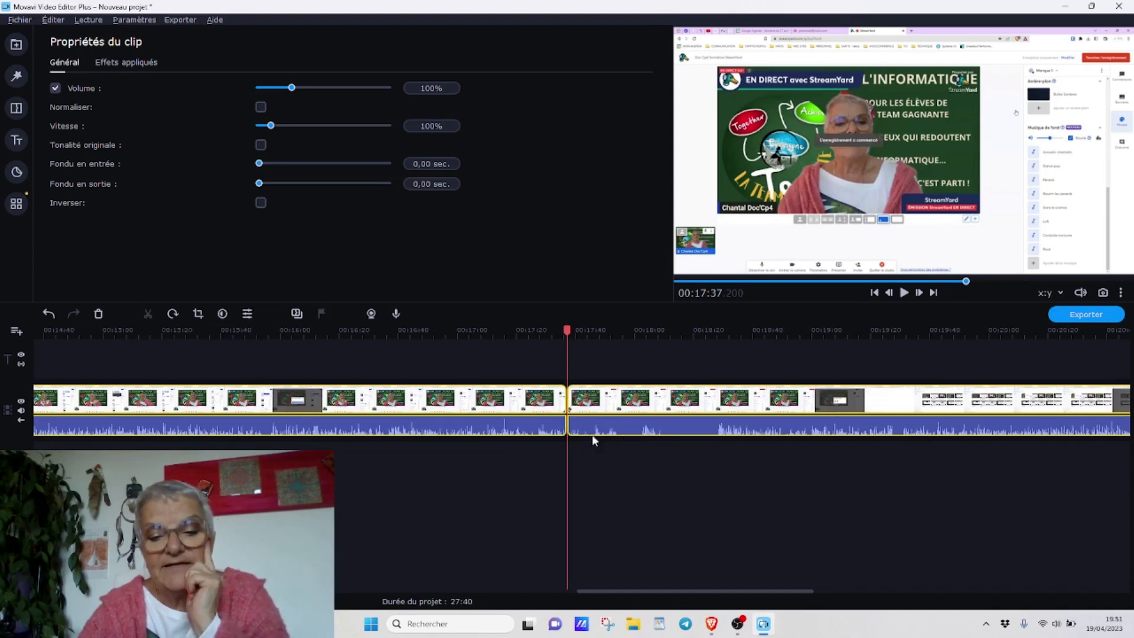
Split the second clip at 00:18:27, where speech resumes, and delete the silent segment between the two cuts
click(579, 407)
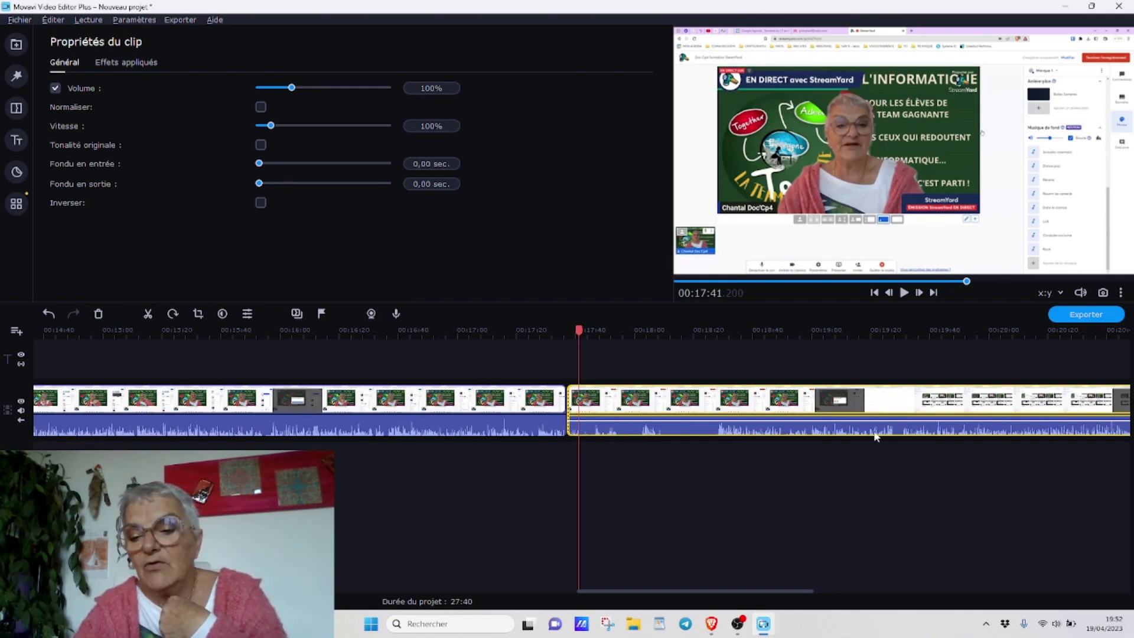
drag(579, 331, 715, 327)
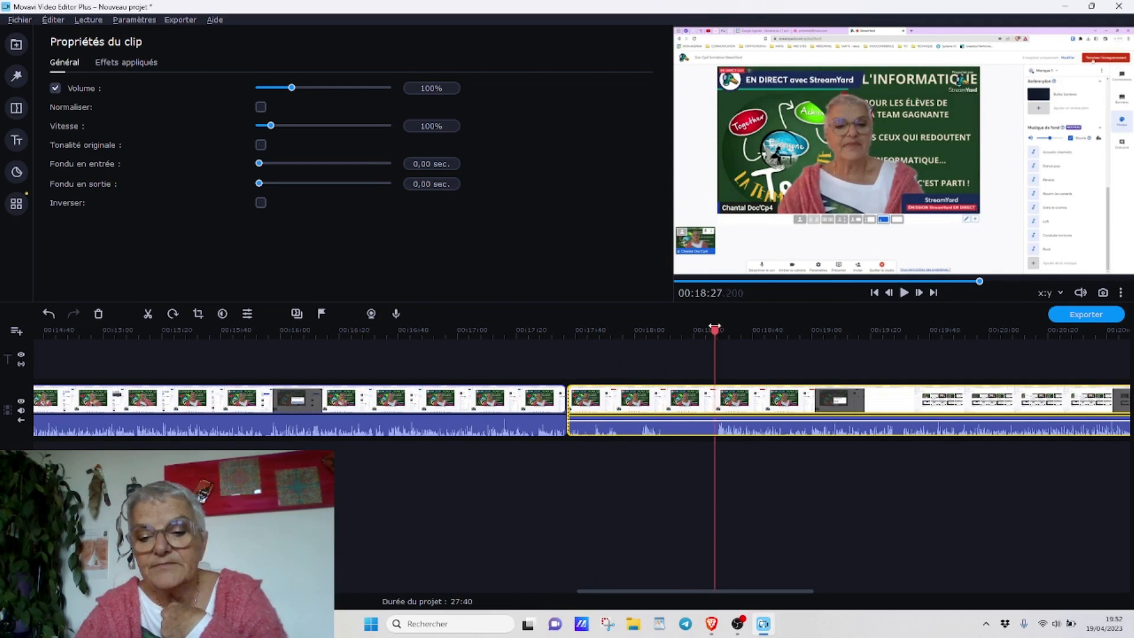
click(148, 315)
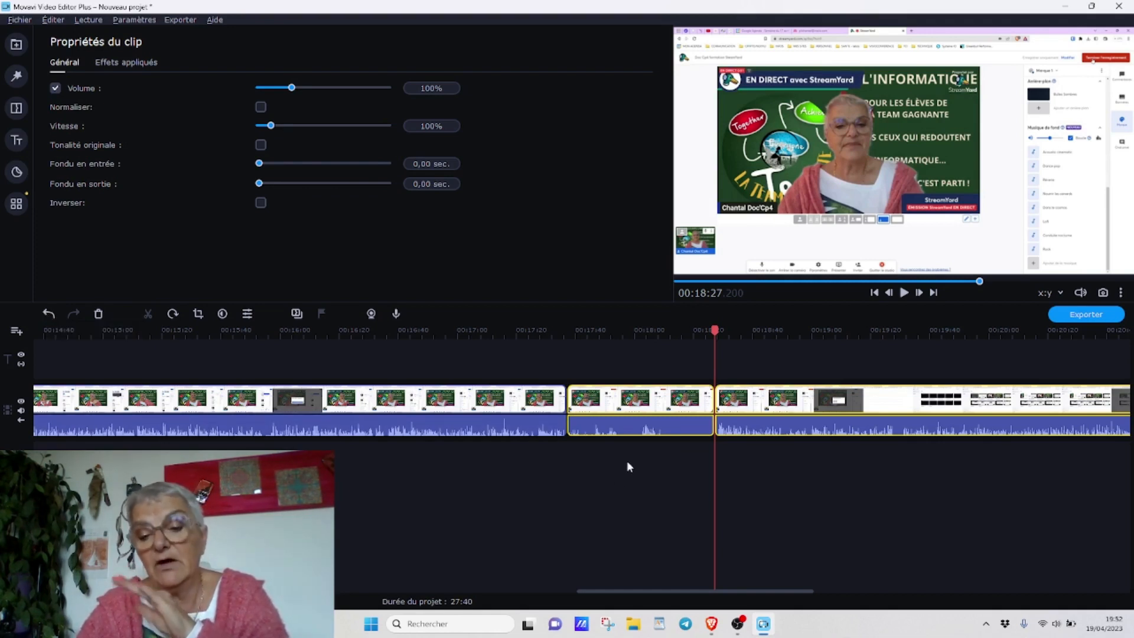
click(629, 401)
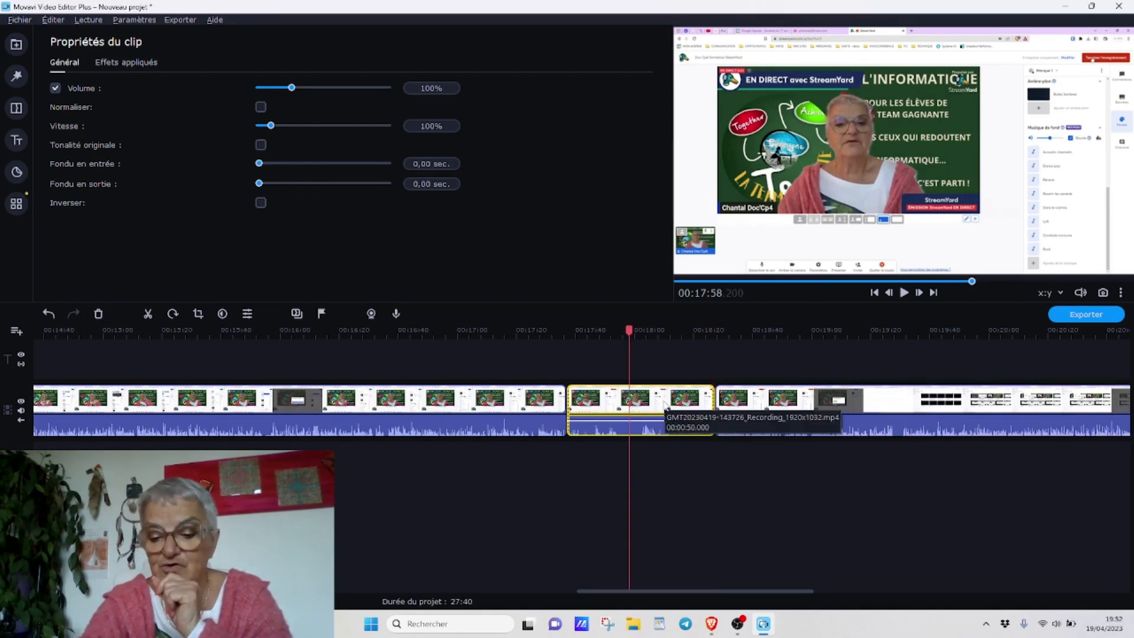
key(Delete)
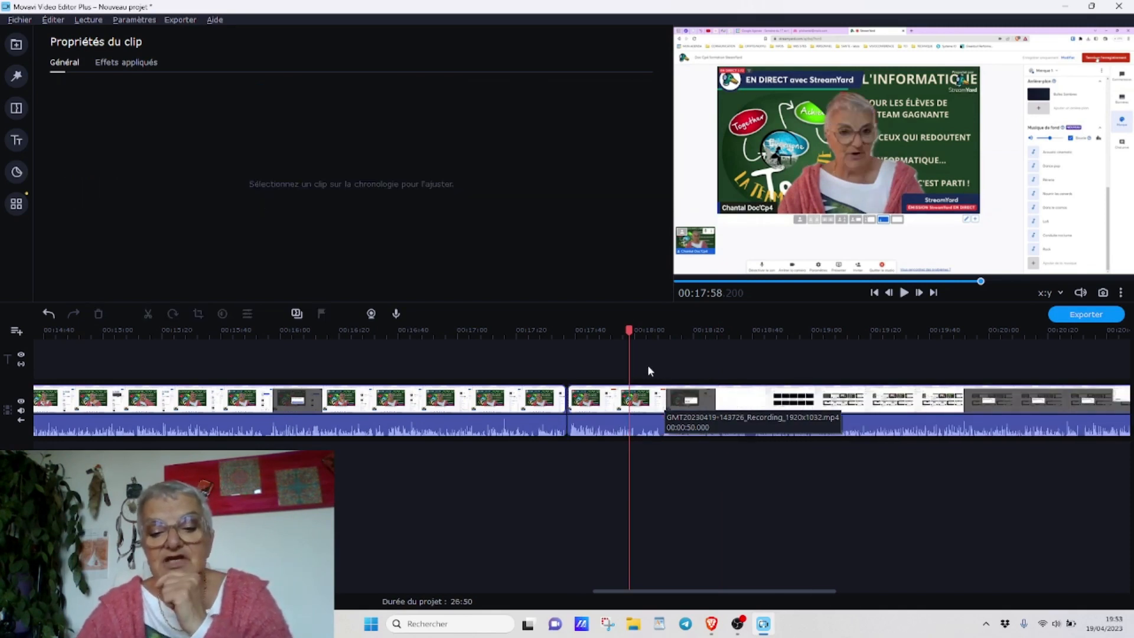
Play the recording across the new join, from about 00:17:30 to 00:18:40, to check the transition
drag(627, 332, 547, 331)
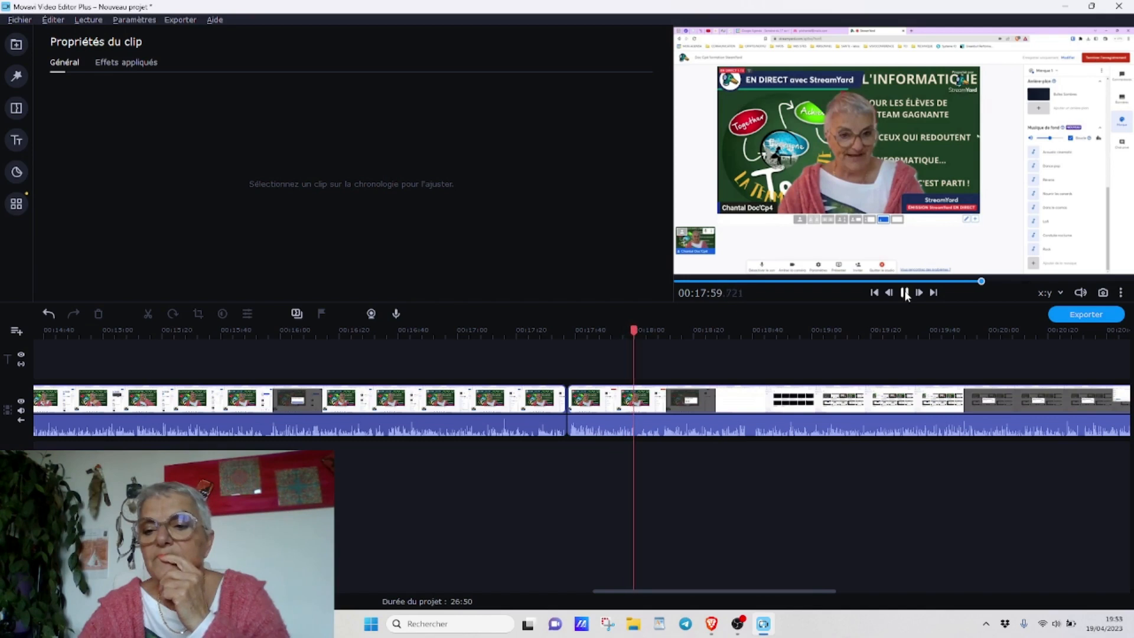
click(904, 292)
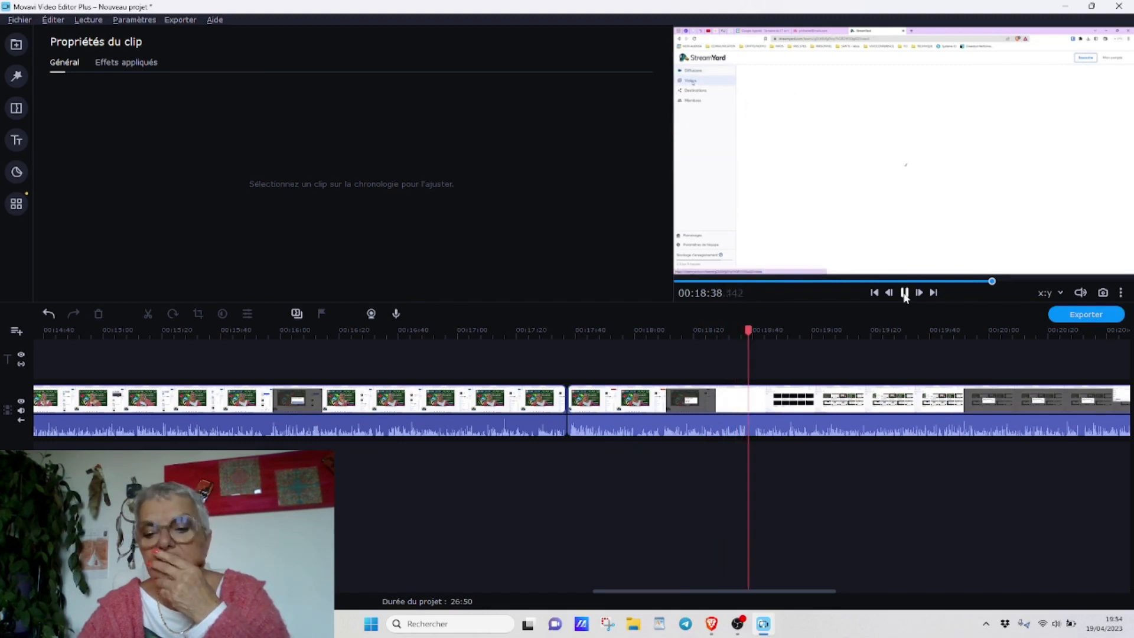
click(904, 293)
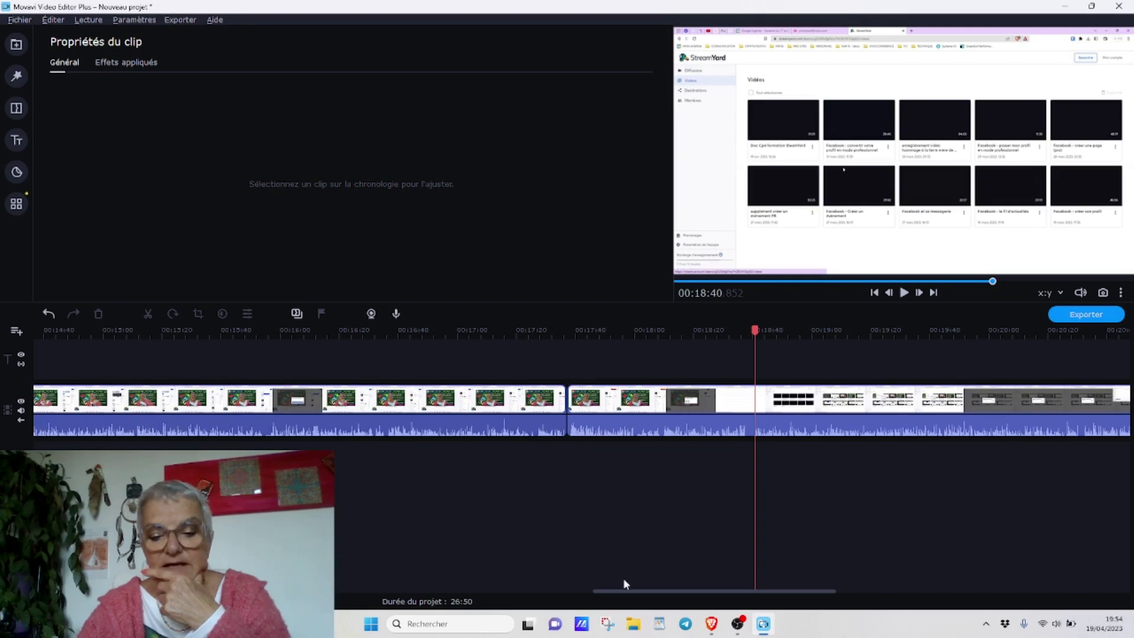
Split the second clip at 00:18:38, while the StreamYard videos page is still loading
drag(620, 589, 659, 590)
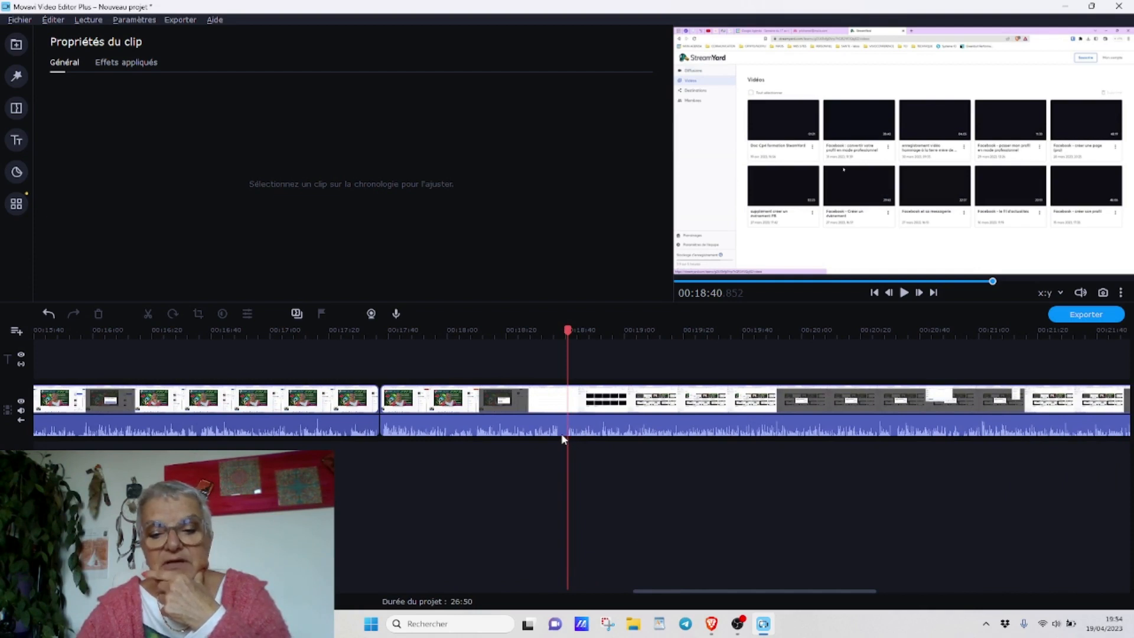
drag(569, 330, 561, 330)
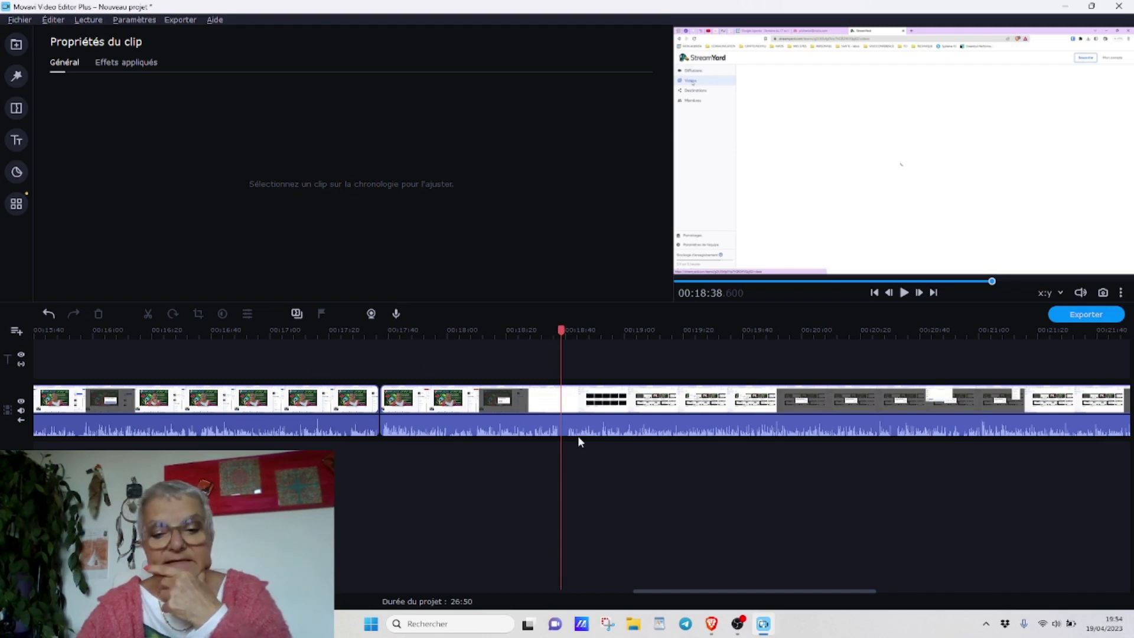
click(564, 401)
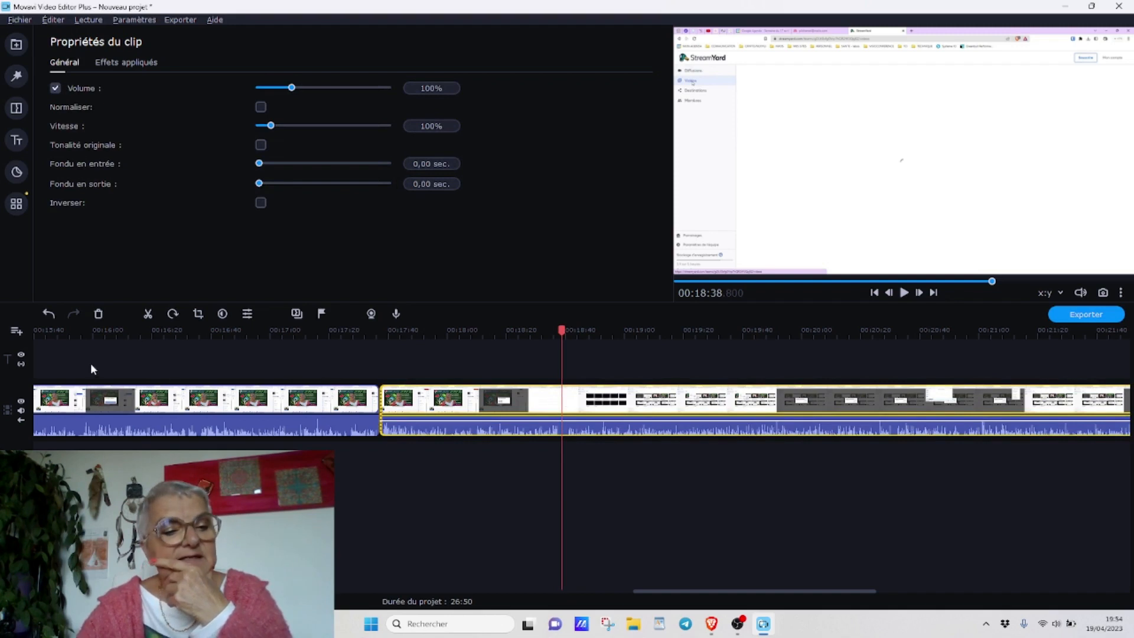
click(148, 314)
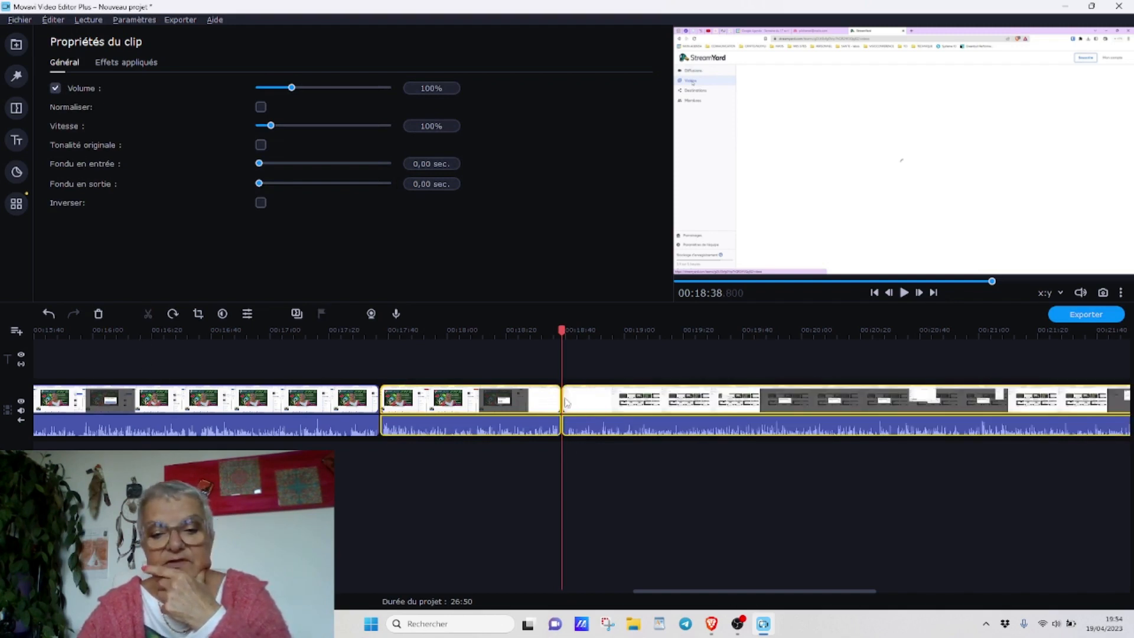
Split the last clip at 00:18:40, where the video thumbnails have loaded, and delete the short loading segment before it
drag(561, 332, 566, 331)
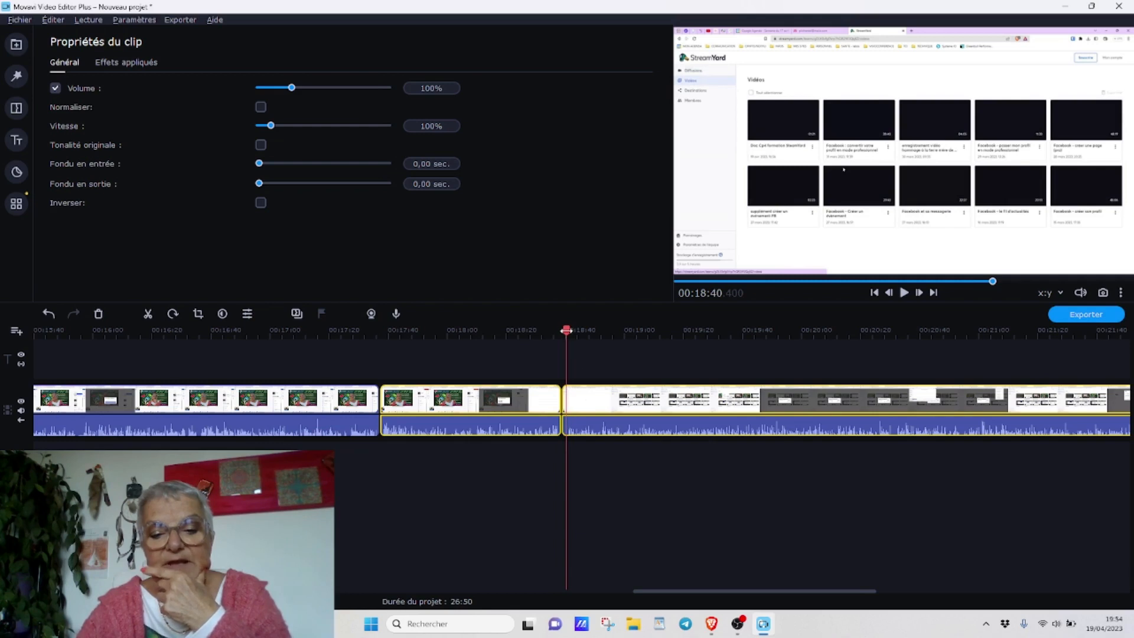
click(564, 402)
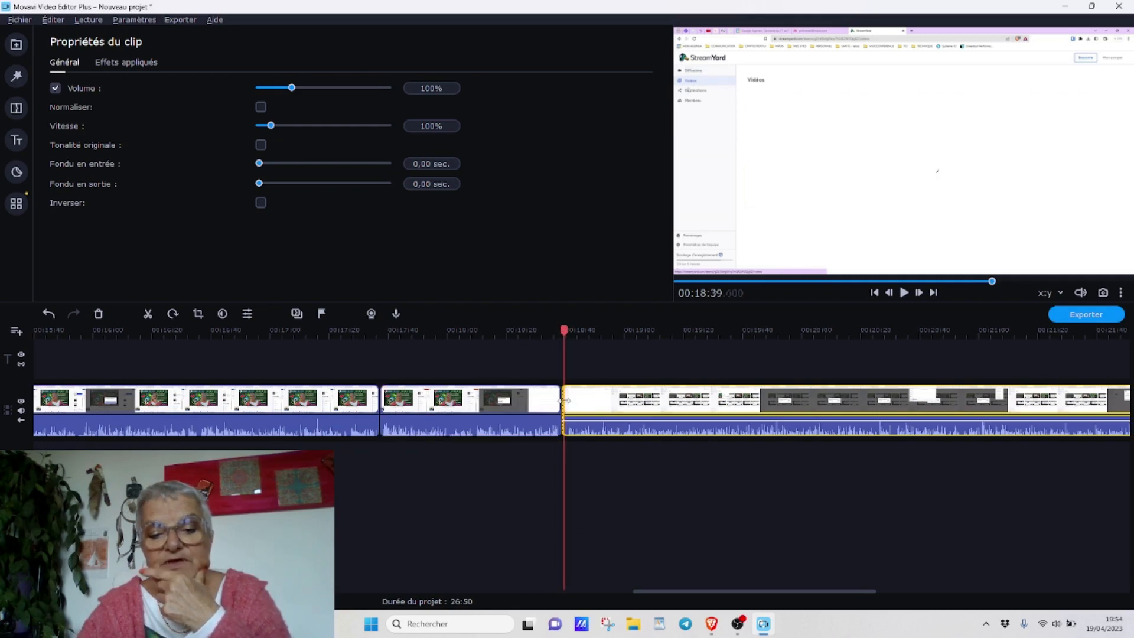
drag(561, 337, 566, 332)
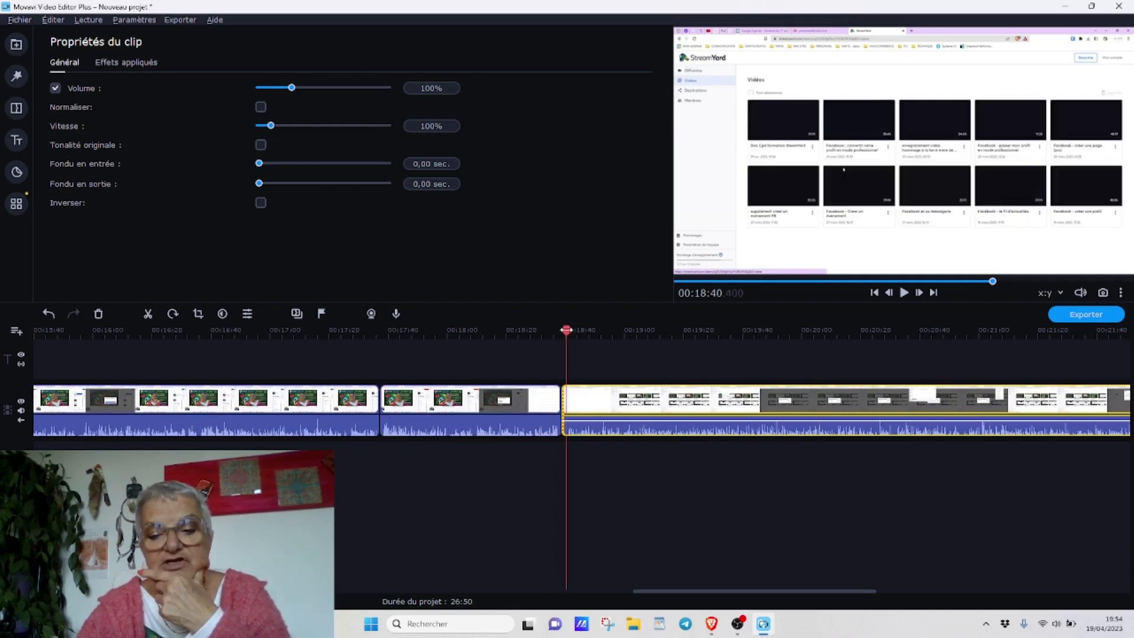
click(147, 314)
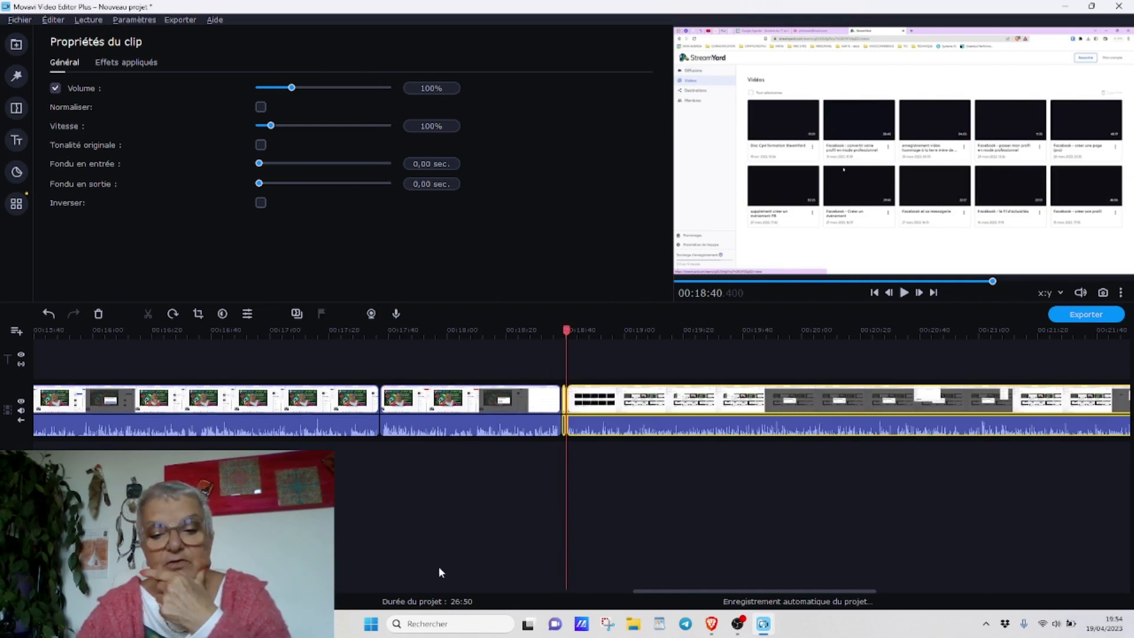
click(564, 406)
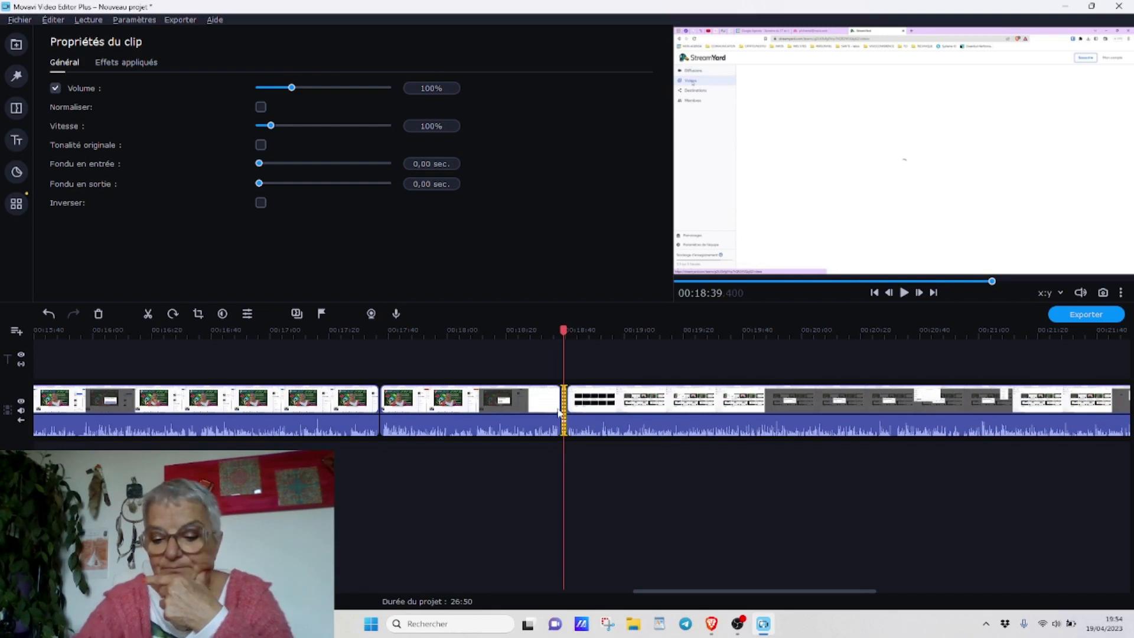
key(Delete)
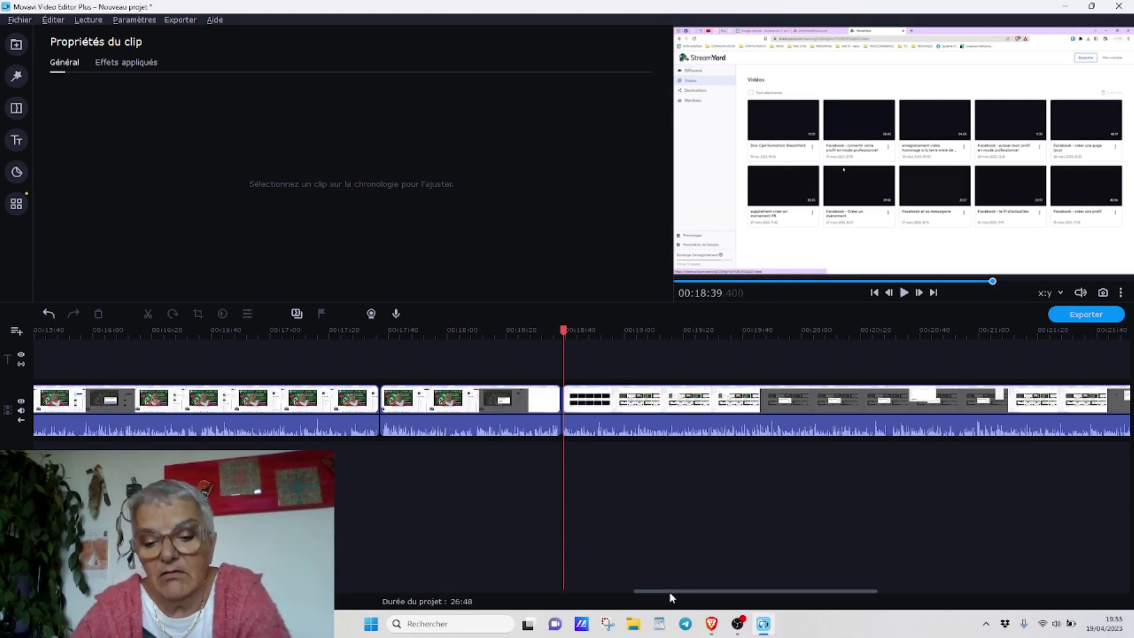
Play the recording from just before the latest join to 00:18:47 to check the transition
drag(671, 593, 706, 590)
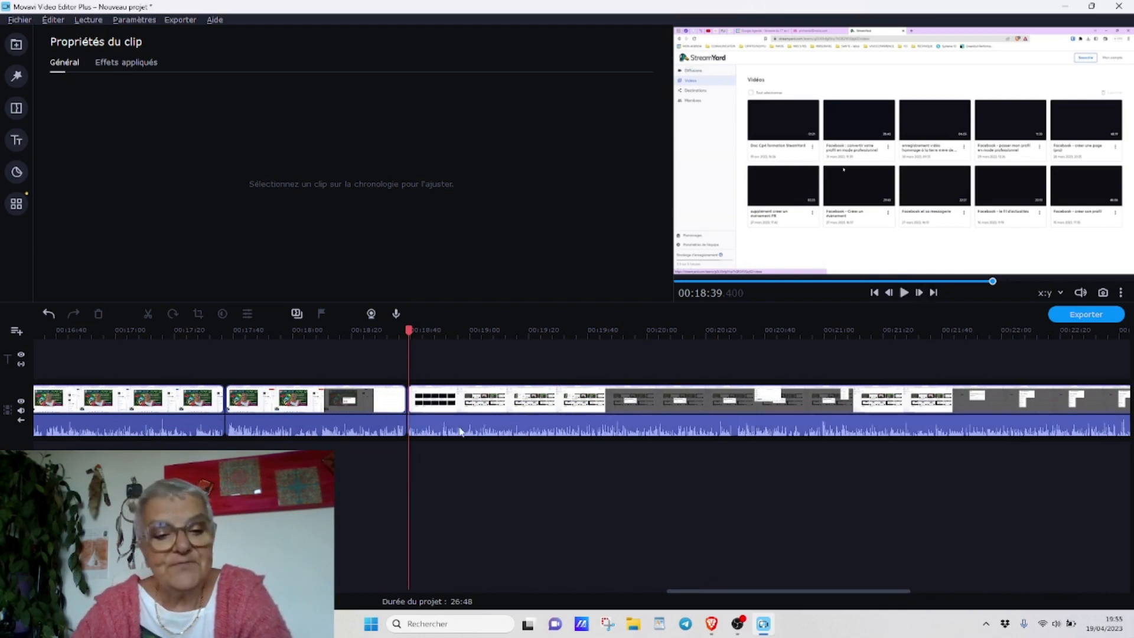
drag(408, 329, 393, 330)
click(400, 394)
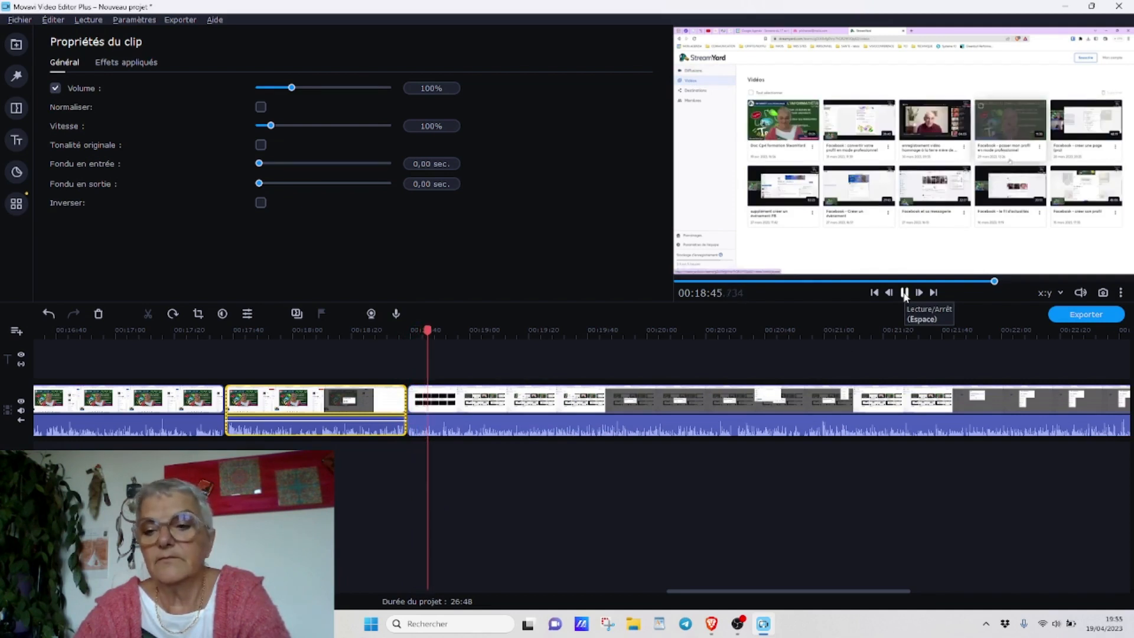
click(904, 294)
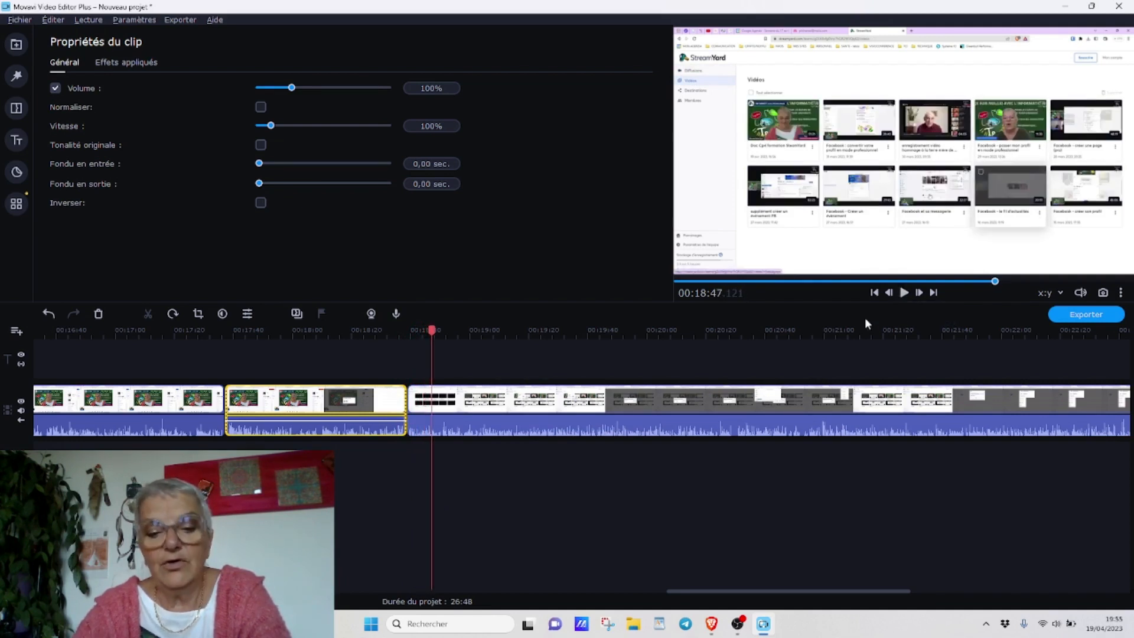
Play a short passage of the last clip around 00:20:36, where the file save dialog is open
drag(764, 590, 834, 583)
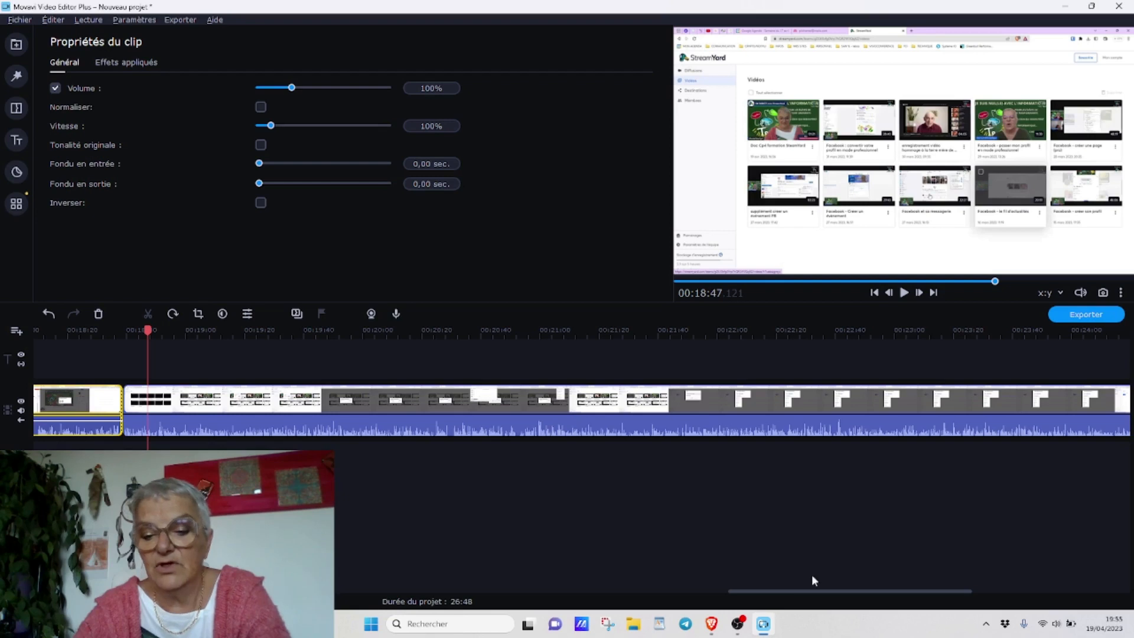
drag(778, 589, 834, 589)
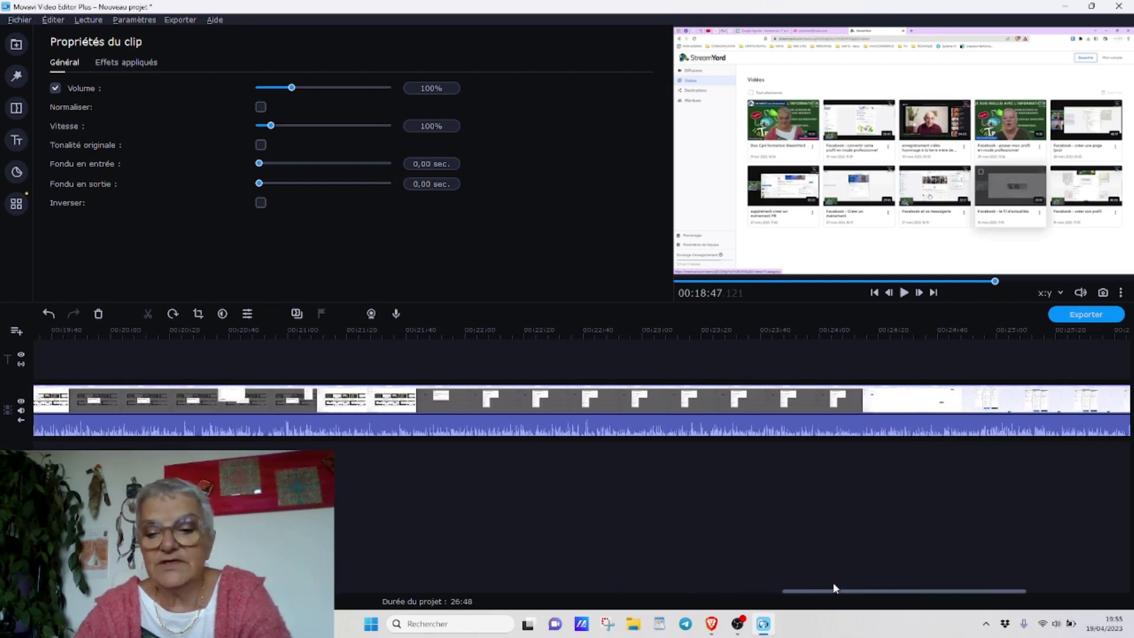
click(211, 409)
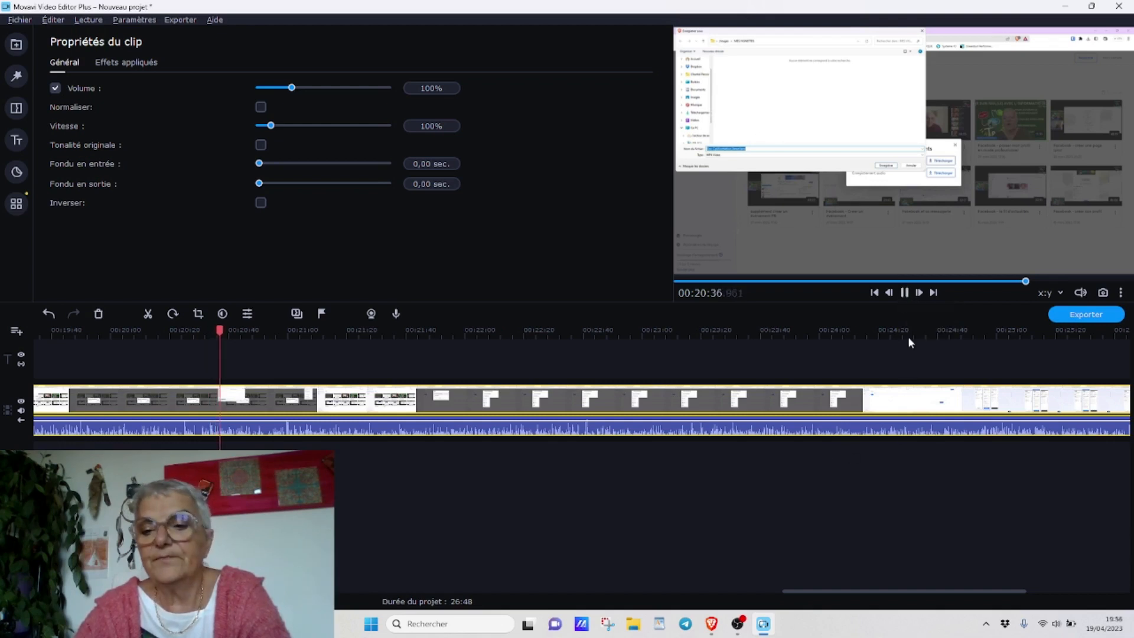
click(904, 292)
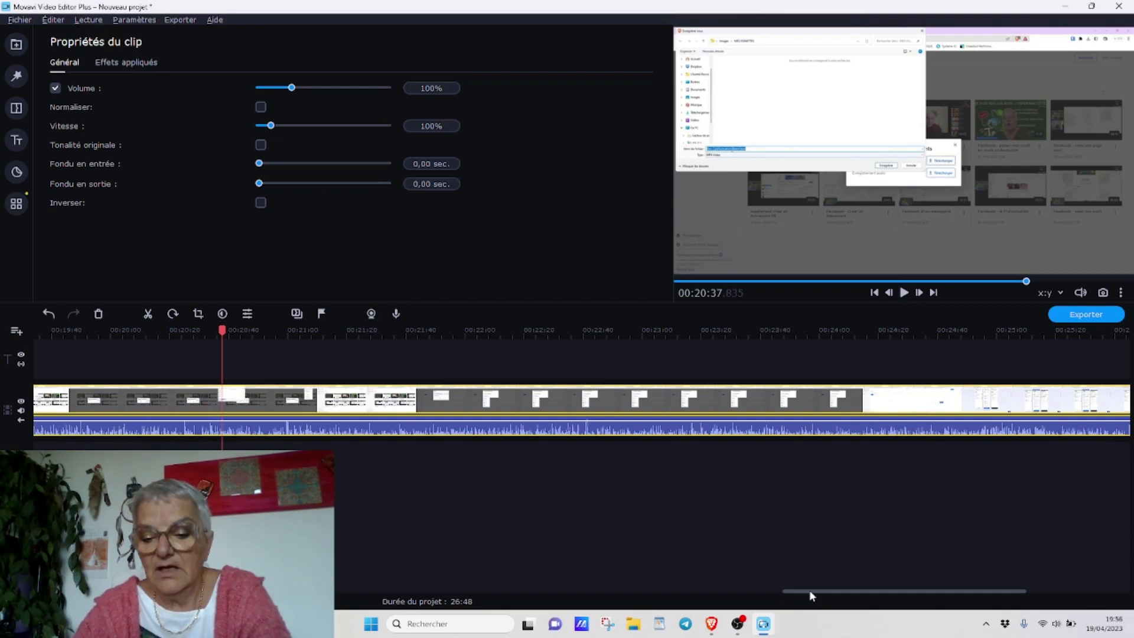
Play the closing webcam passage from shortly before 00:26:15 to 00:26:41 to find where the talk should end
drag(809, 589, 873, 580)
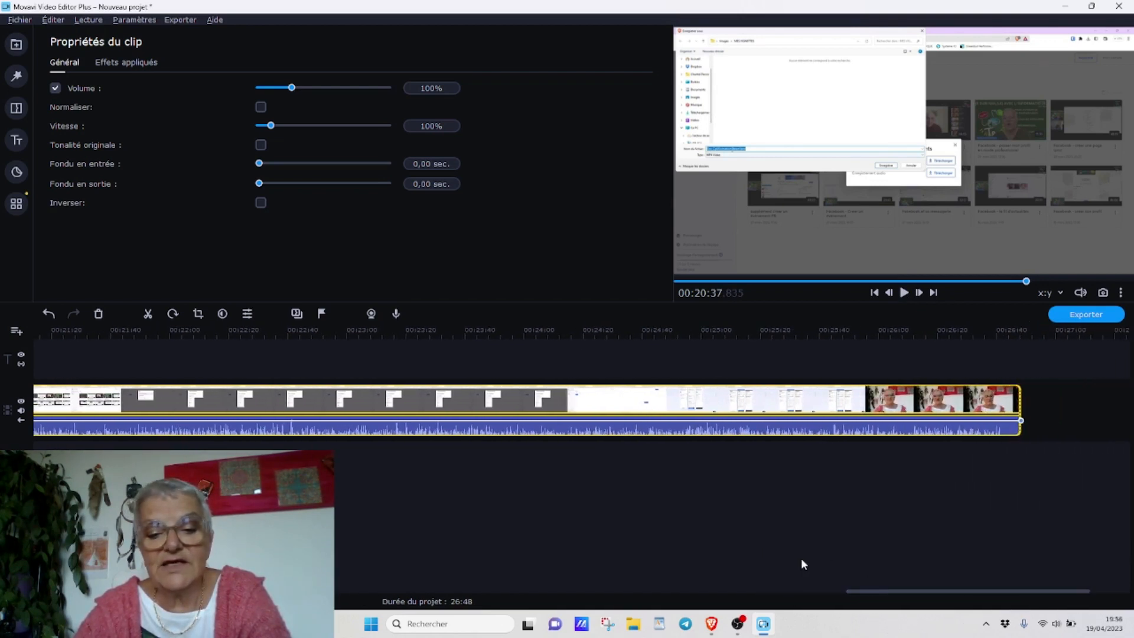
drag(871, 589, 878, 590)
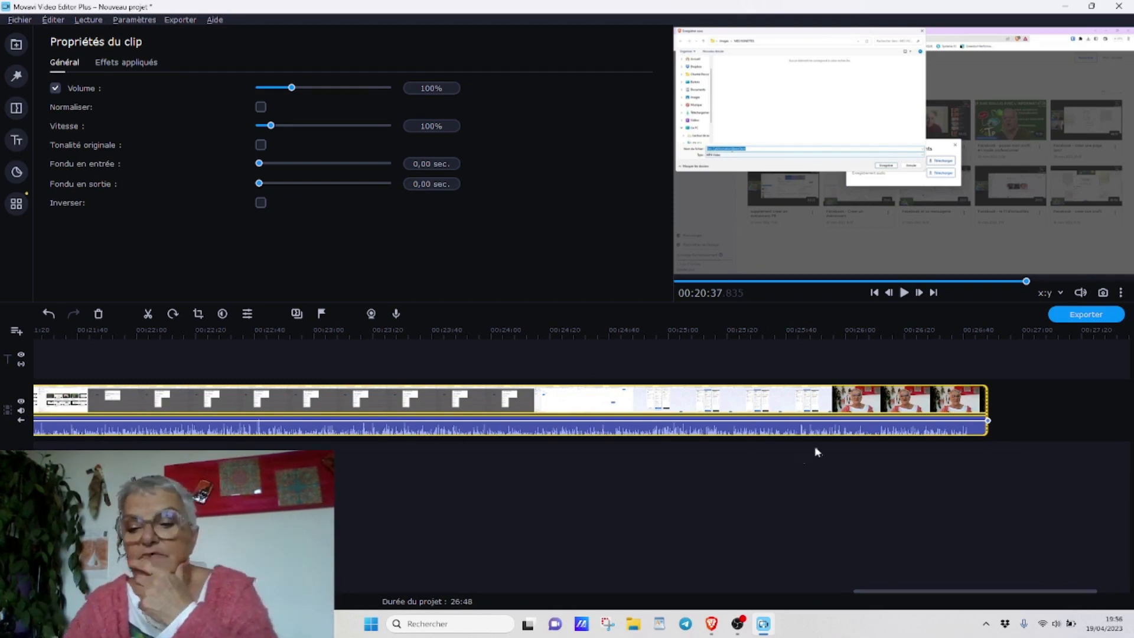
click(886, 435)
click(903, 293)
click(905, 589)
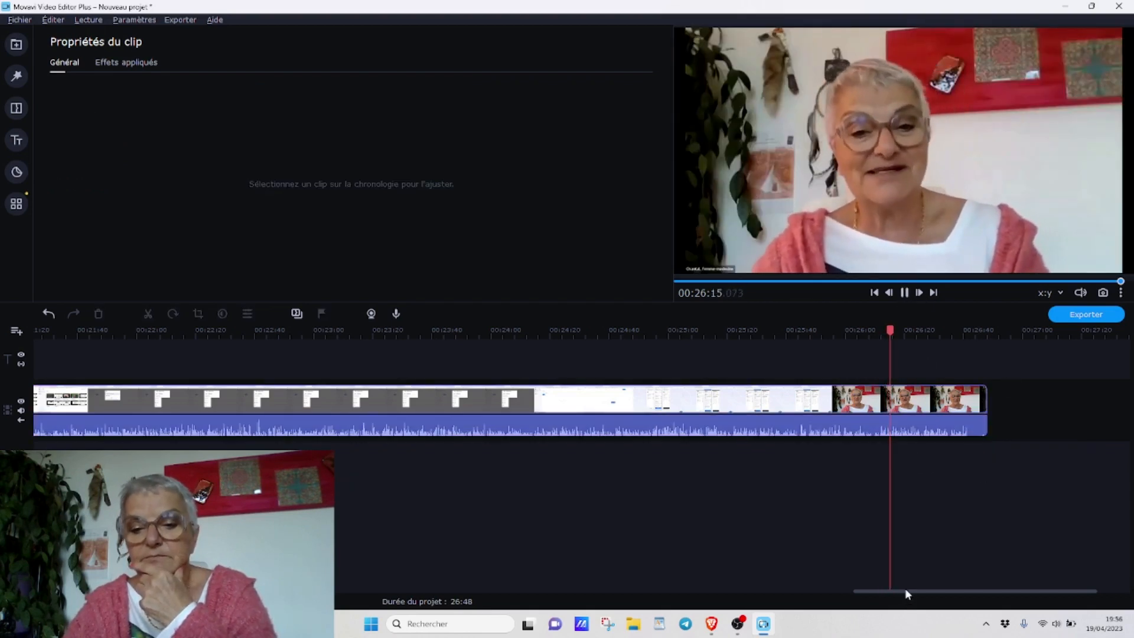
drag(908, 590, 955, 586)
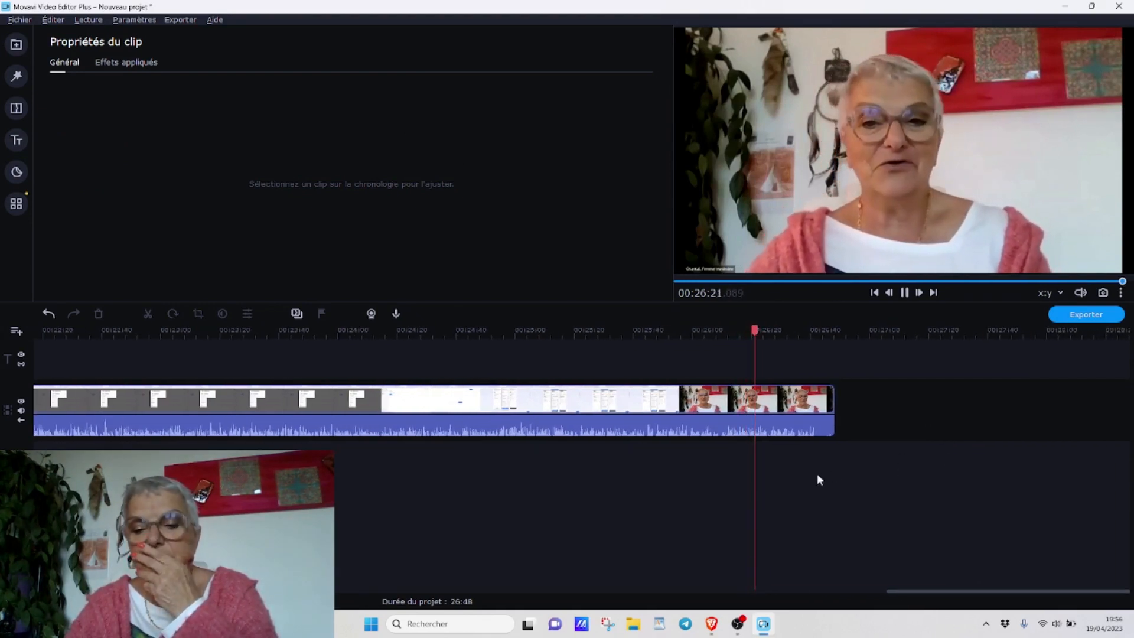
click(785, 433)
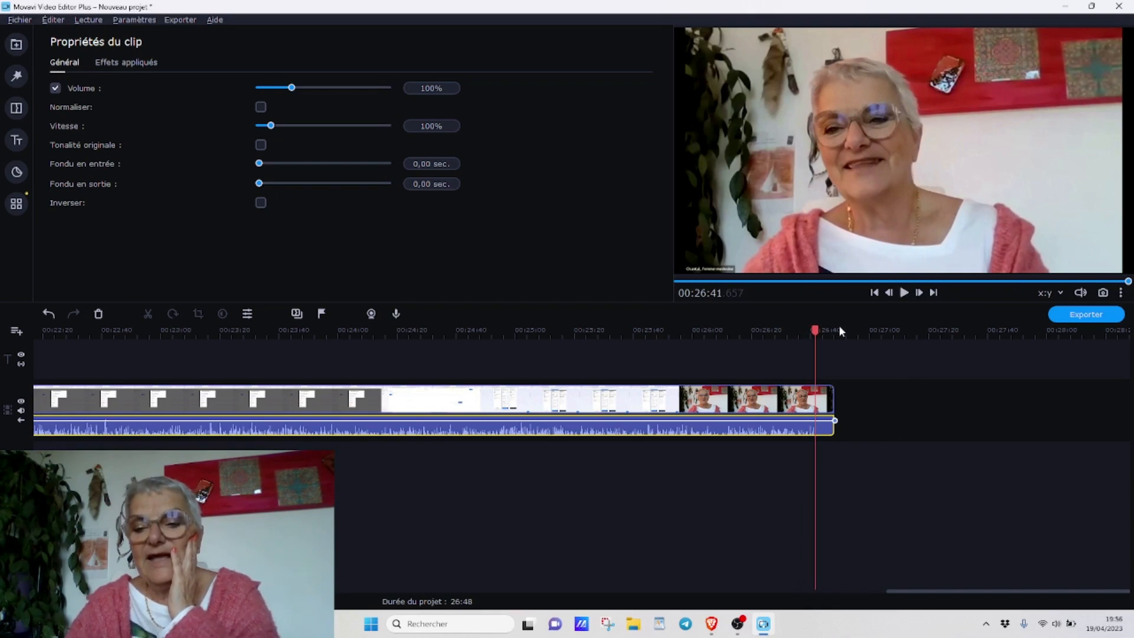
Split the last clip at 00:26:42.400 and delete the short leftover segment at the end of the recording
drag(815, 330, 818, 330)
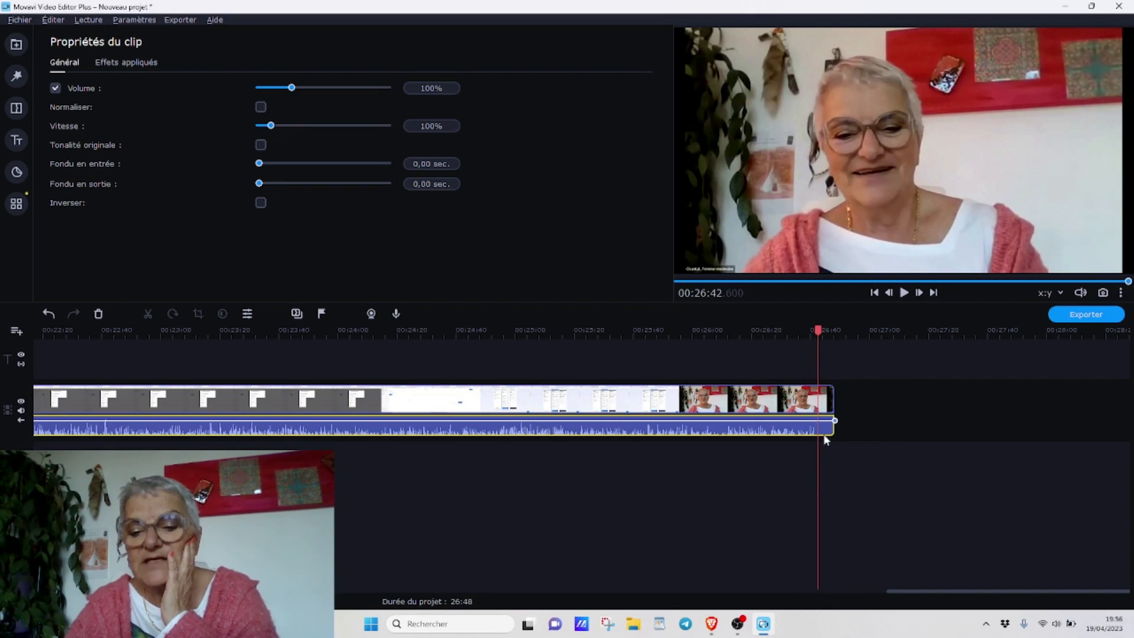
click(828, 403)
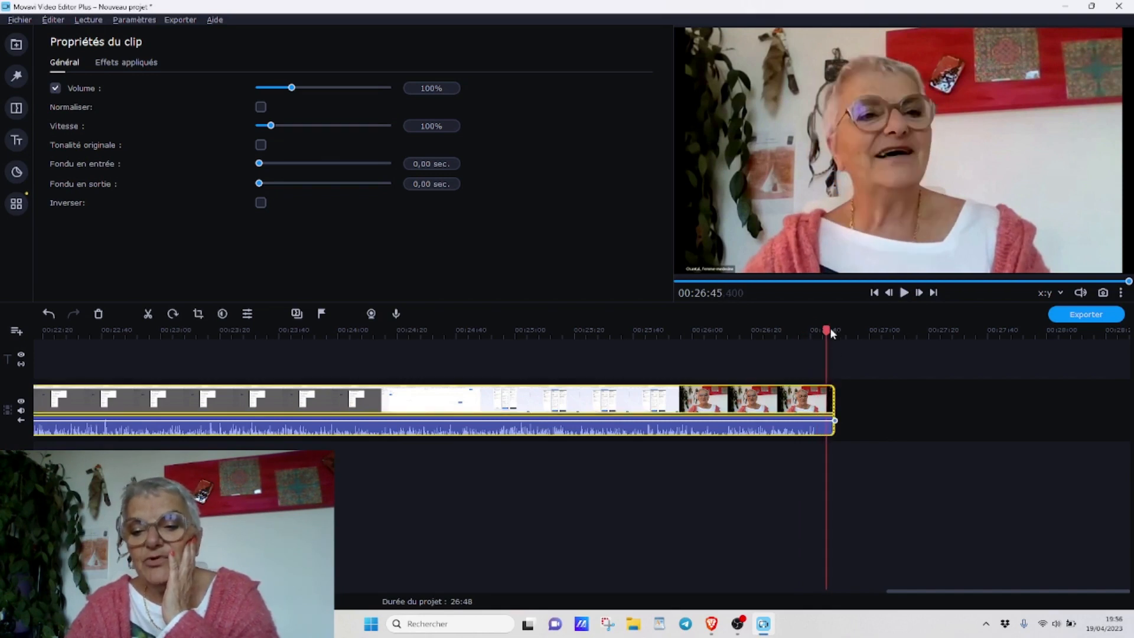
drag(827, 330, 818, 331)
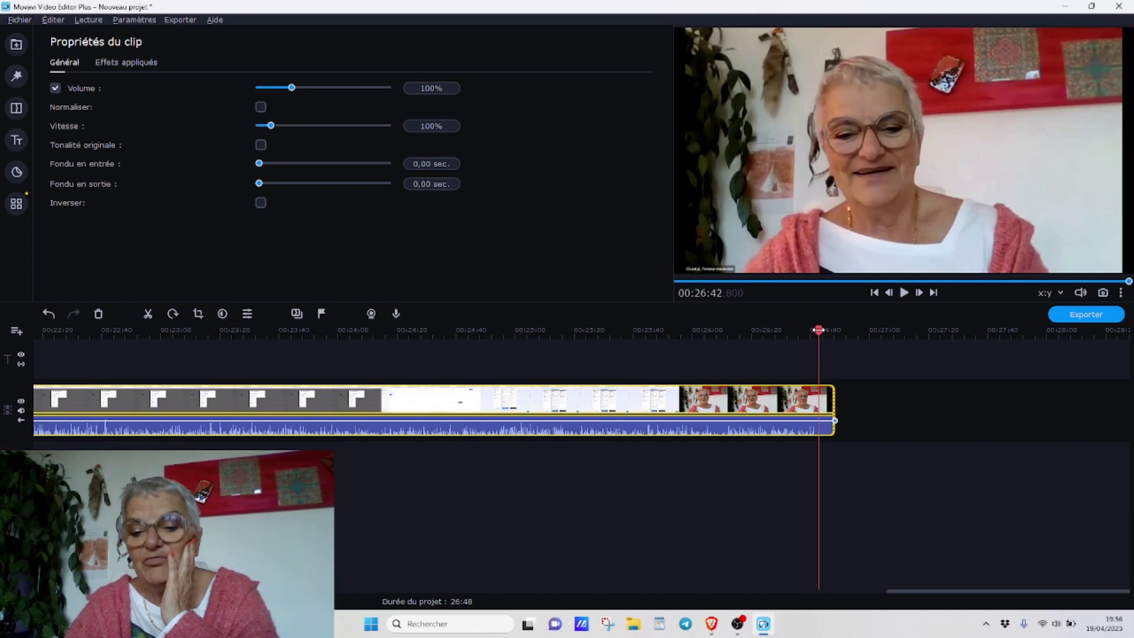
drag(818, 331, 818, 331)
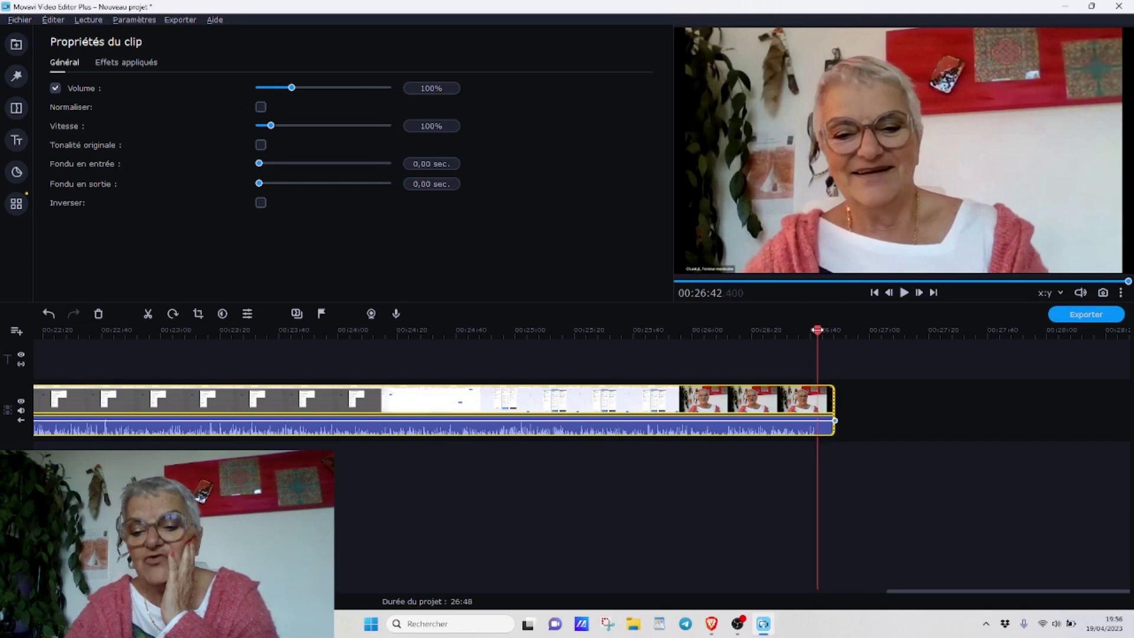
click(147, 314)
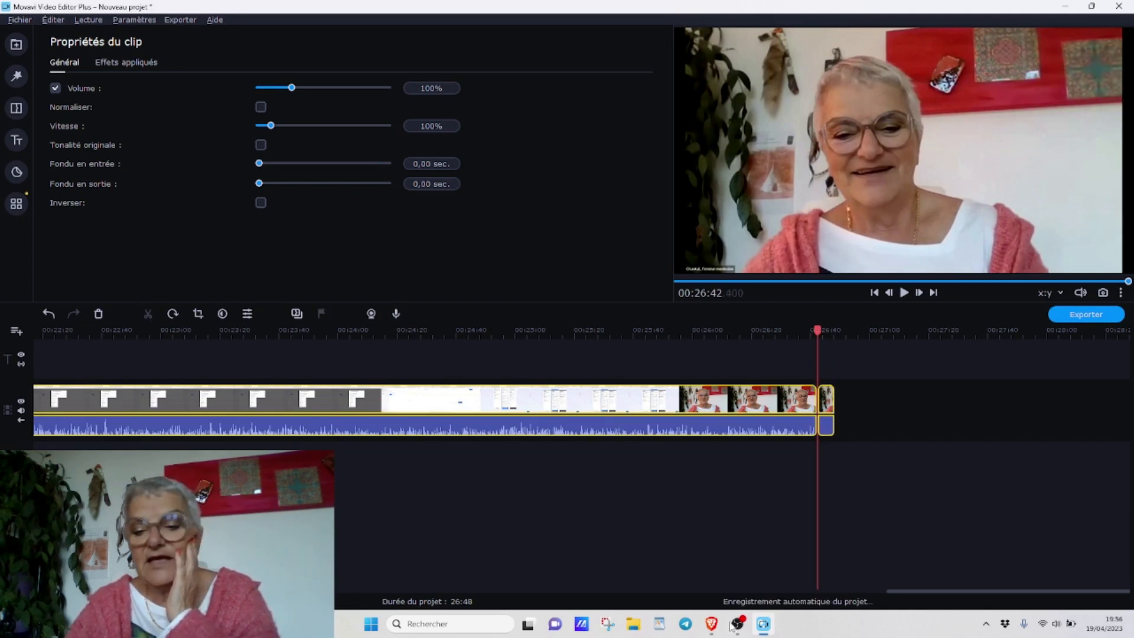
click(827, 404)
key(Delete)
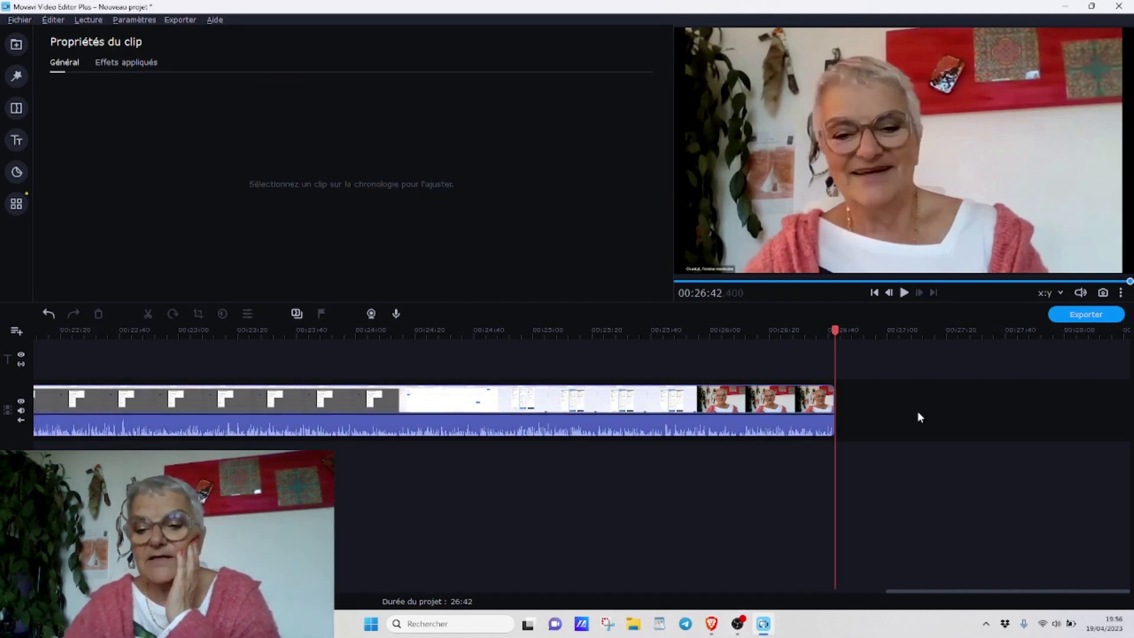
Play the last seconds of the recording from 00:26:38 to check the new ending
drag(832, 331, 825, 331)
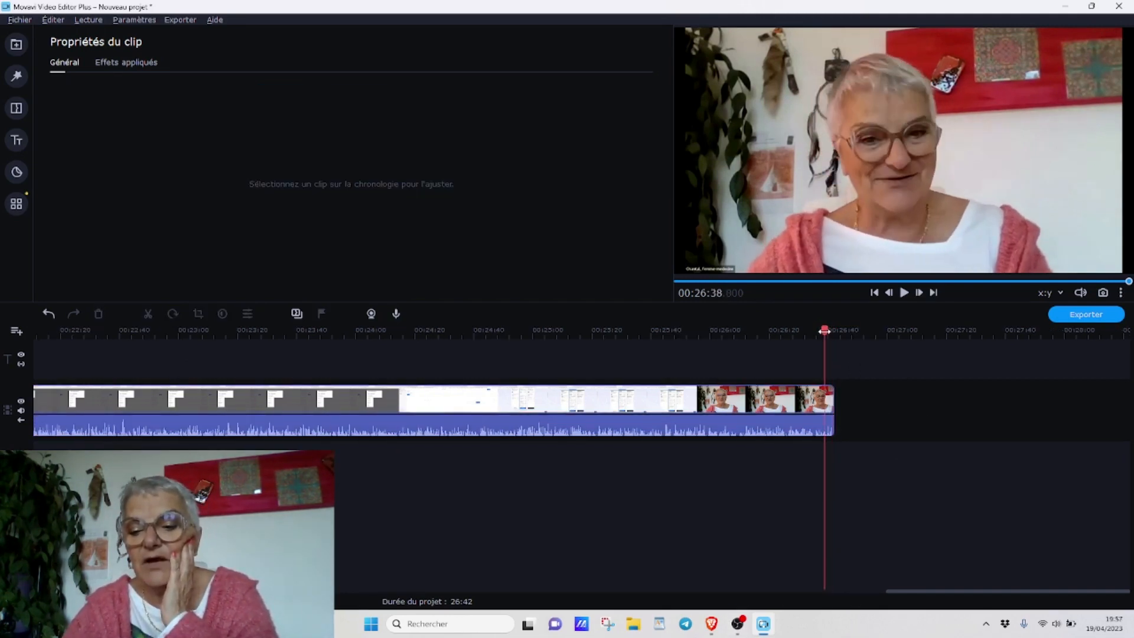
click(904, 294)
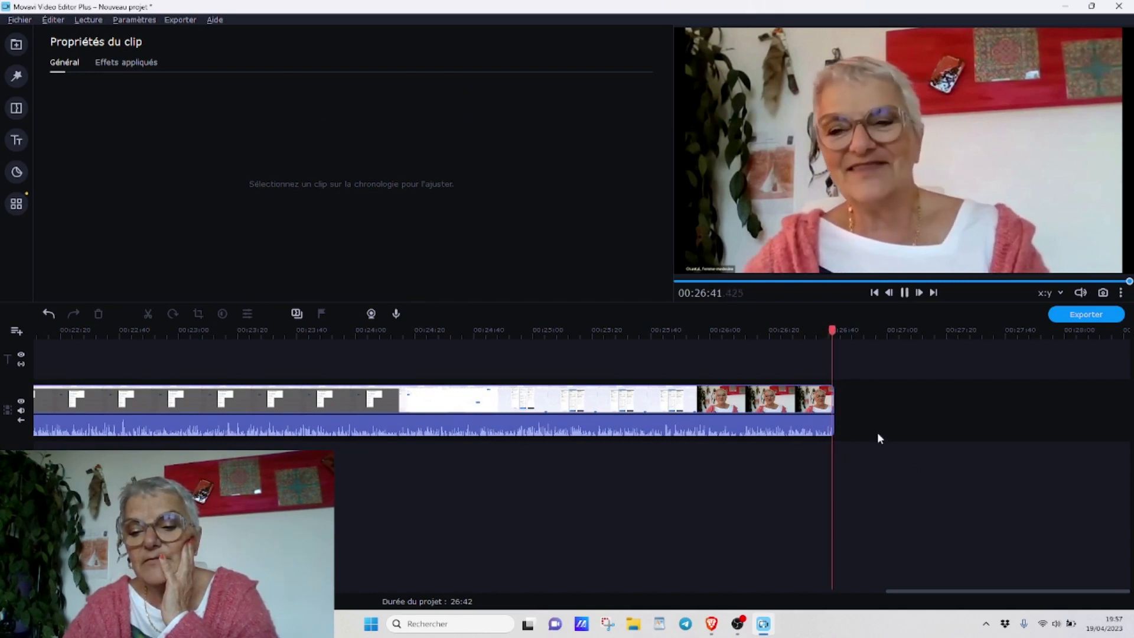
click(904, 292)
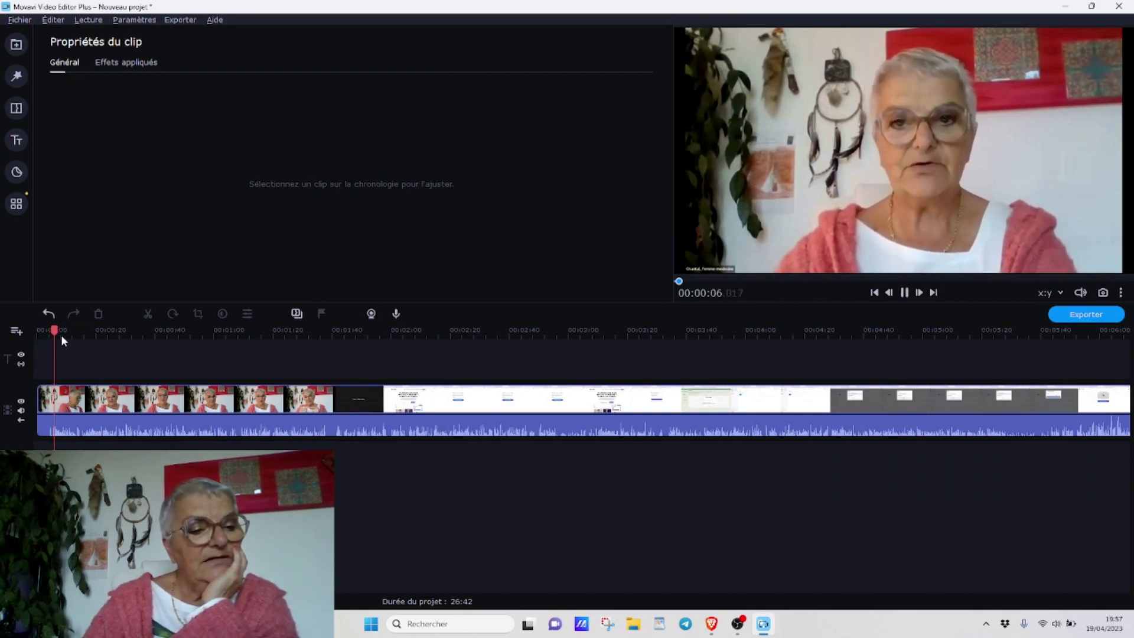
Split the first clip at 00:00:03.800, where the speaker starts talking, and delete the short segment before it
click(32, 330)
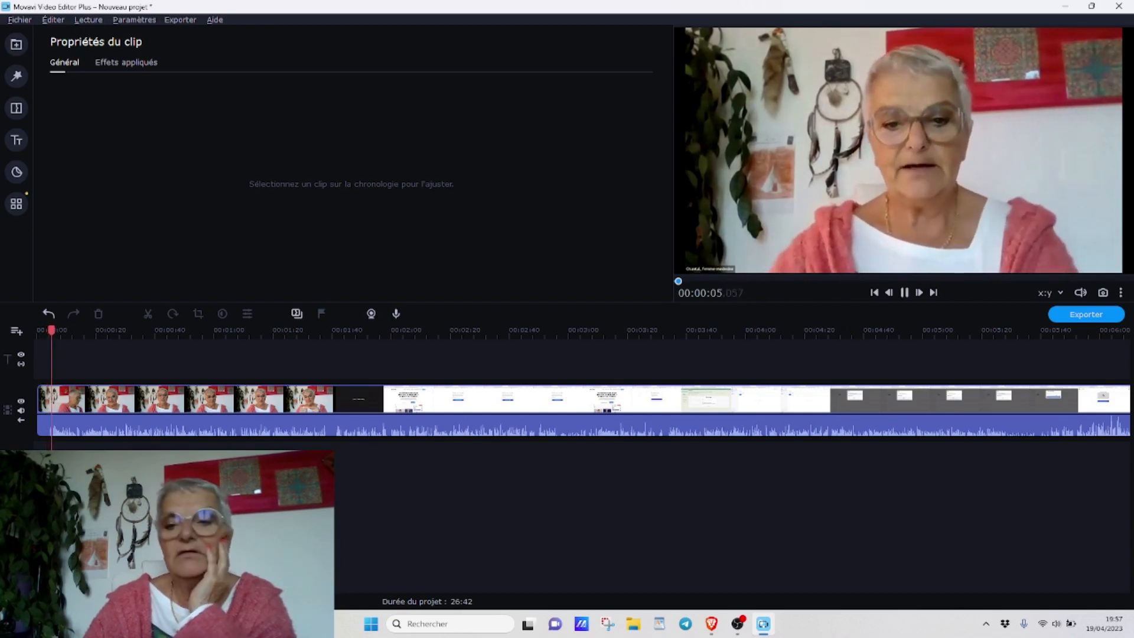
click(904, 294)
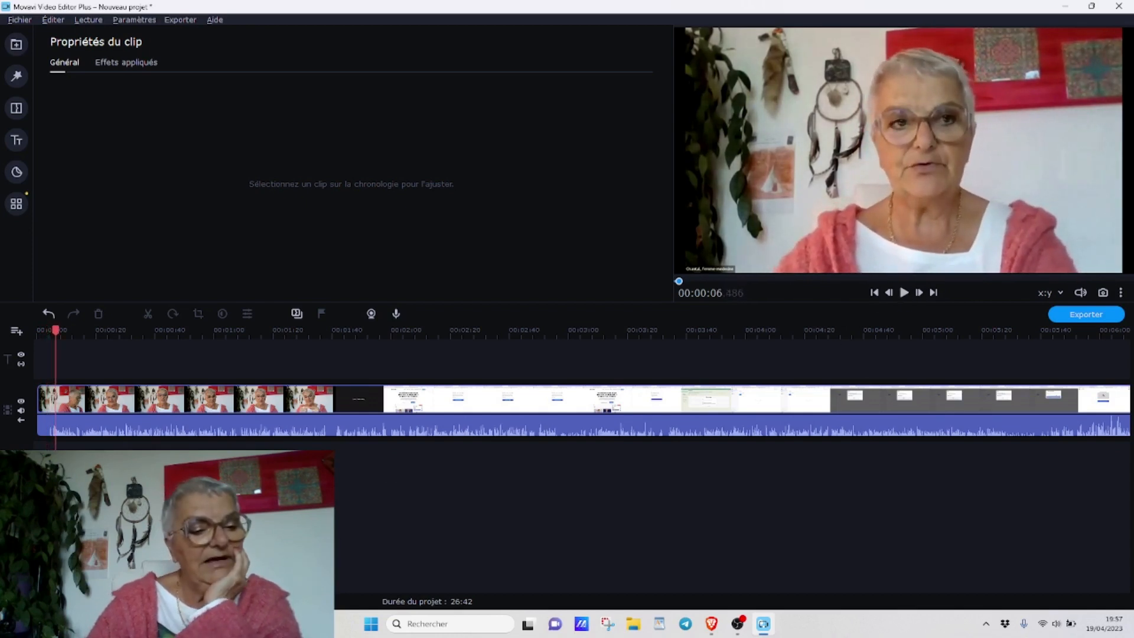
drag(56, 330, 48, 331)
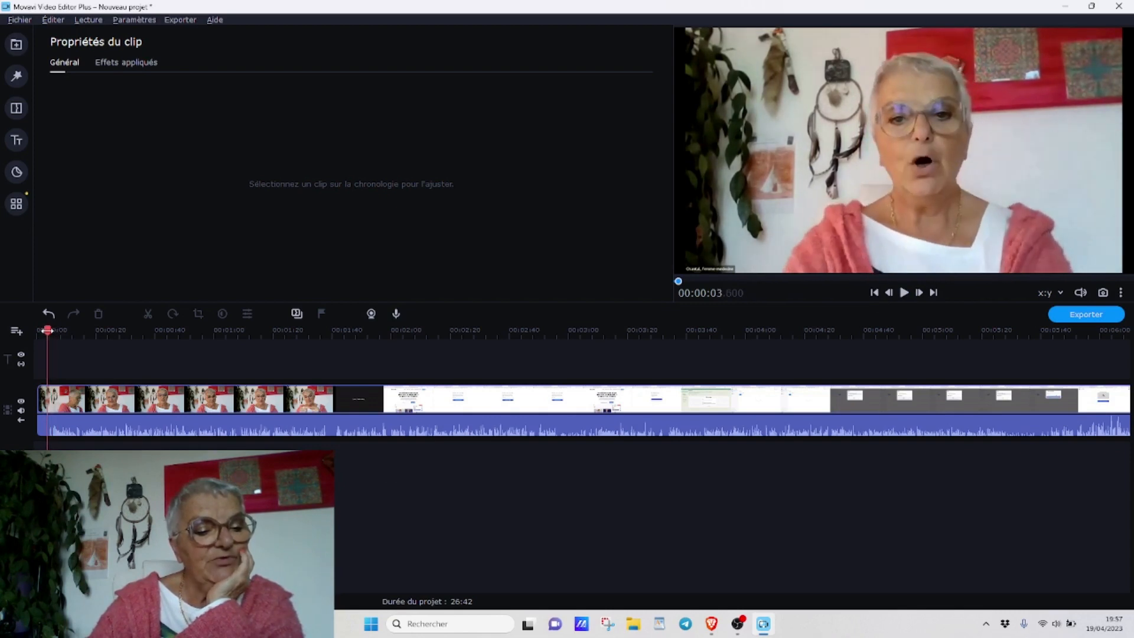
click(46, 402)
drag(45, 329, 48, 328)
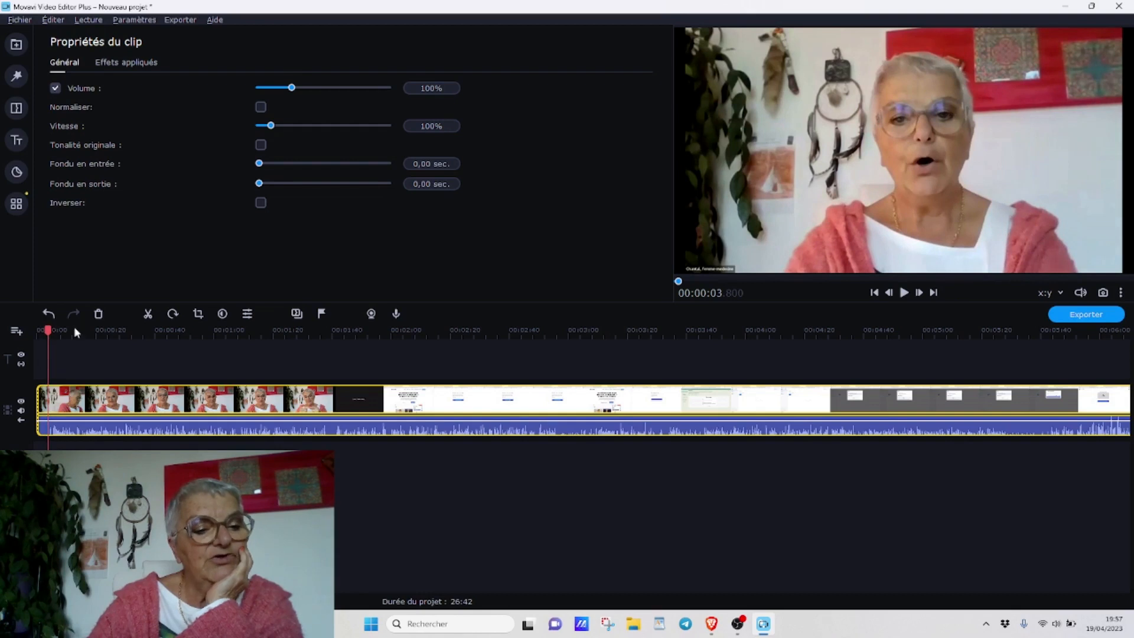
click(148, 315)
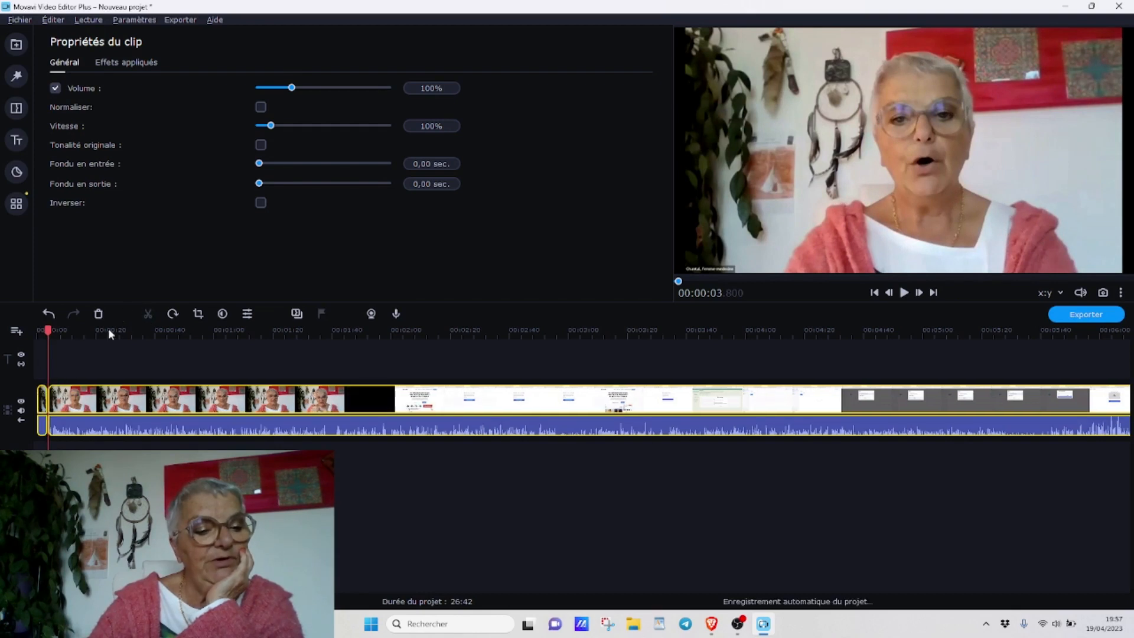
click(42, 404)
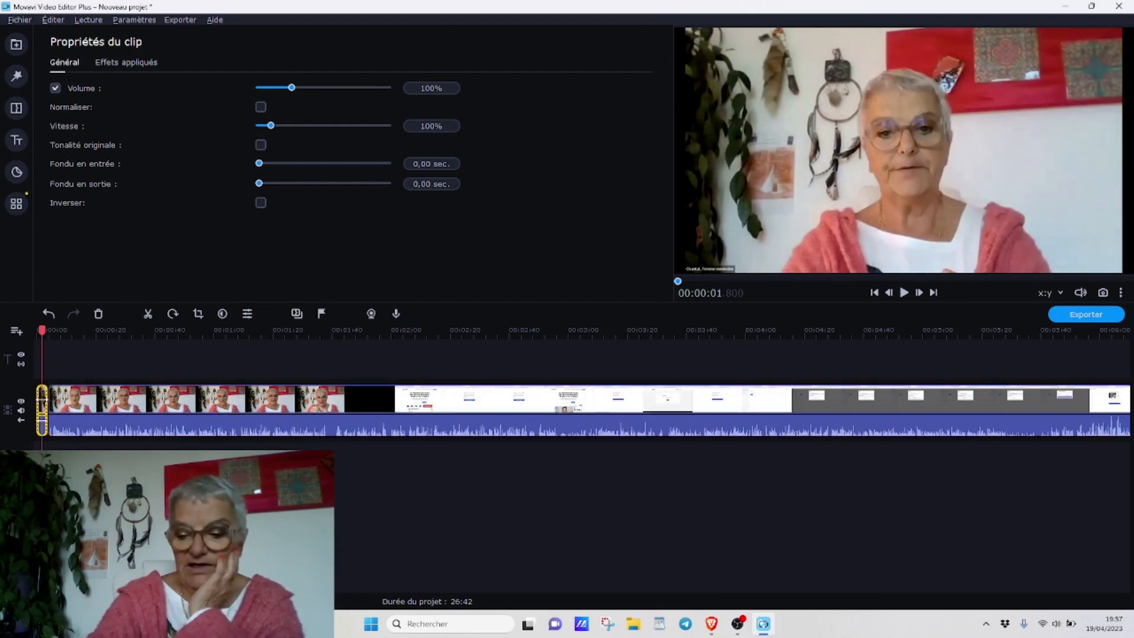
key(Delete)
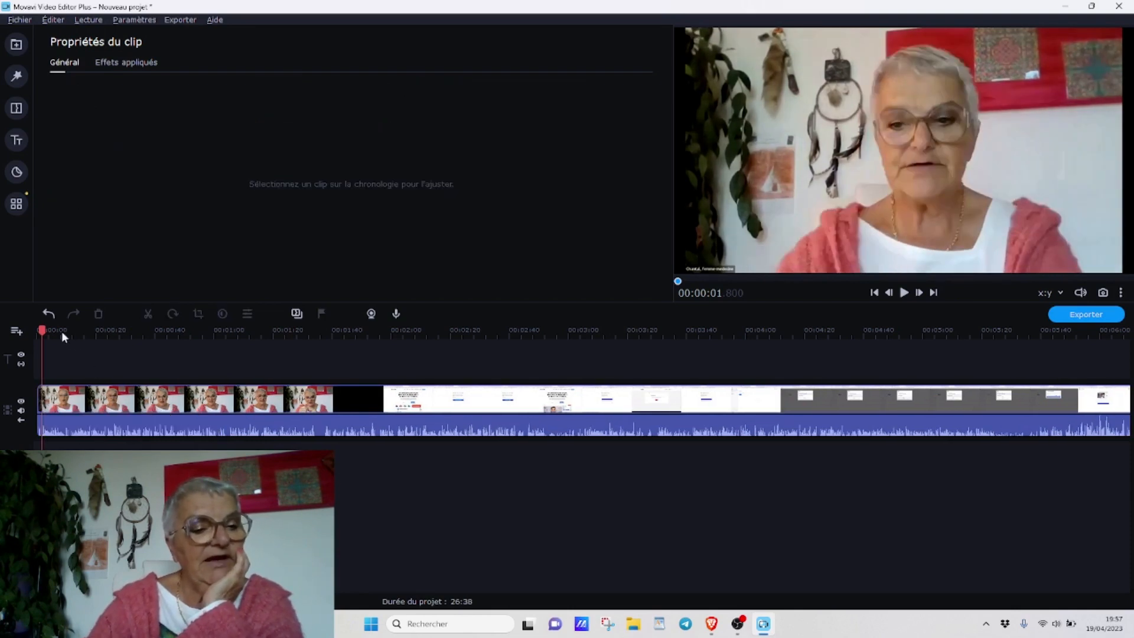
Play the recording from 00:00:00 to about 00:00:05 to check the new opening
drag(41, 331, 24, 328)
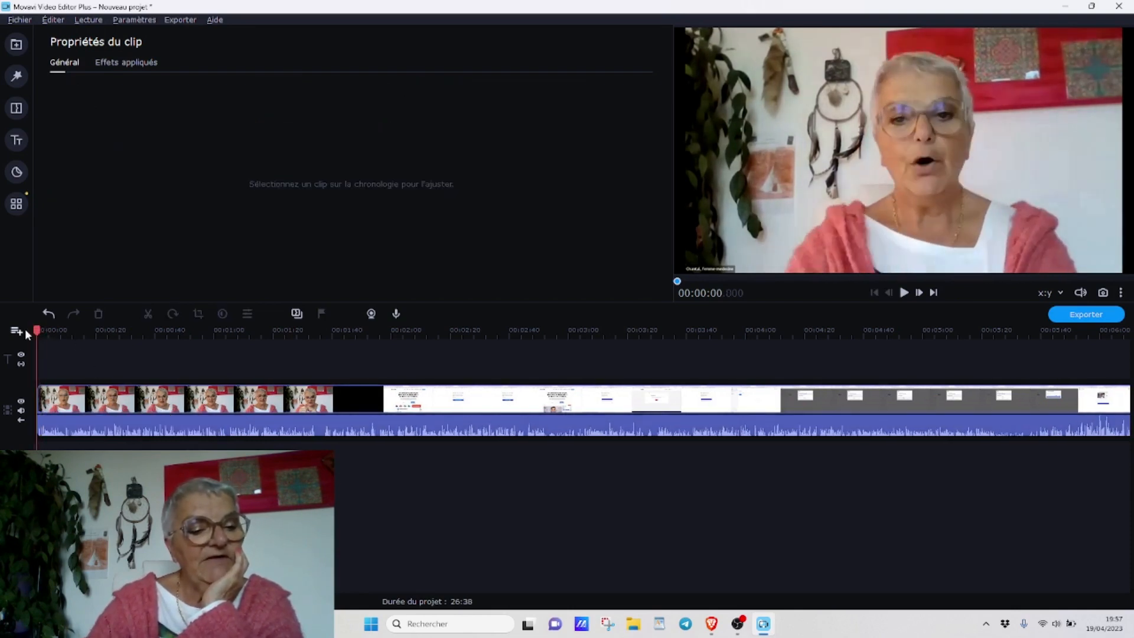
click(903, 293)
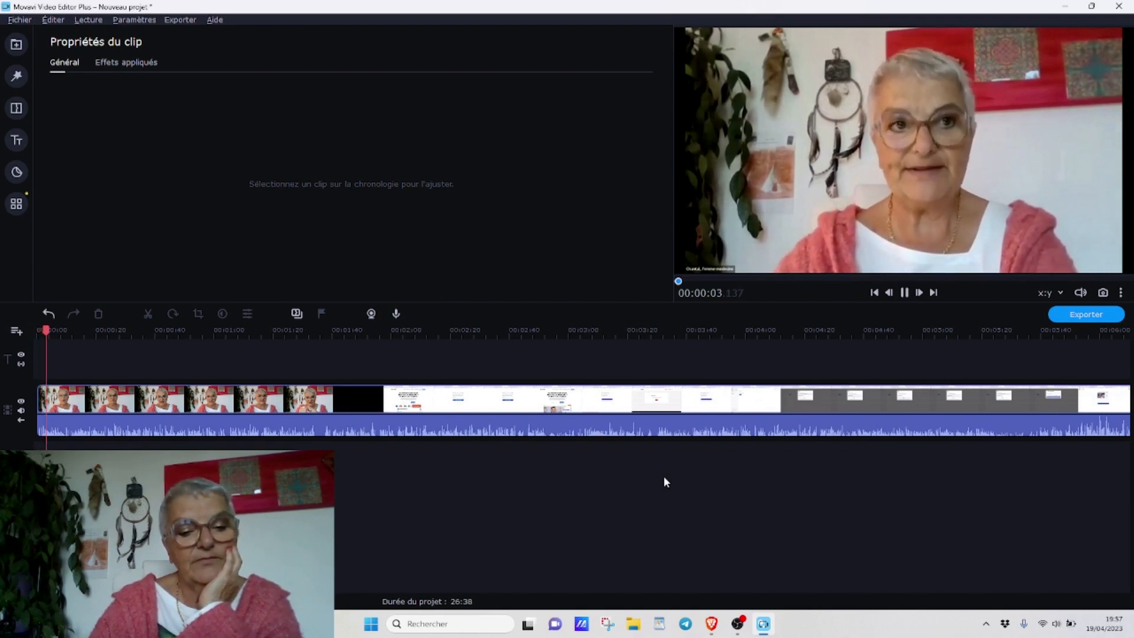
click(904, 294)
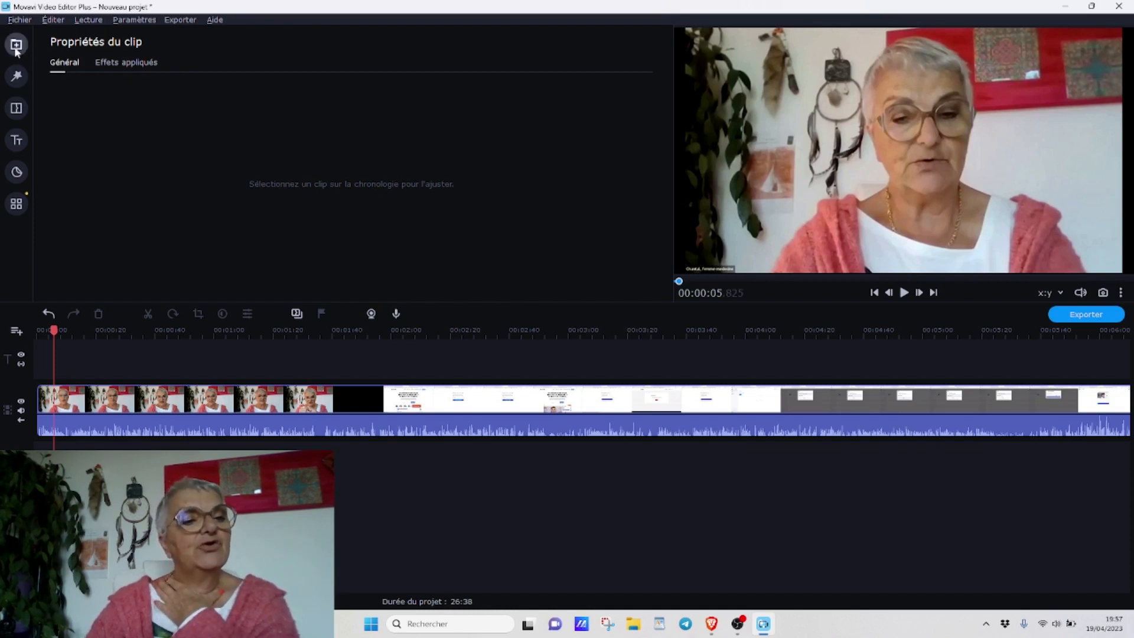
Browse the video filters in the Bruit, Ajustements and Artistique categories
click(17, 78)
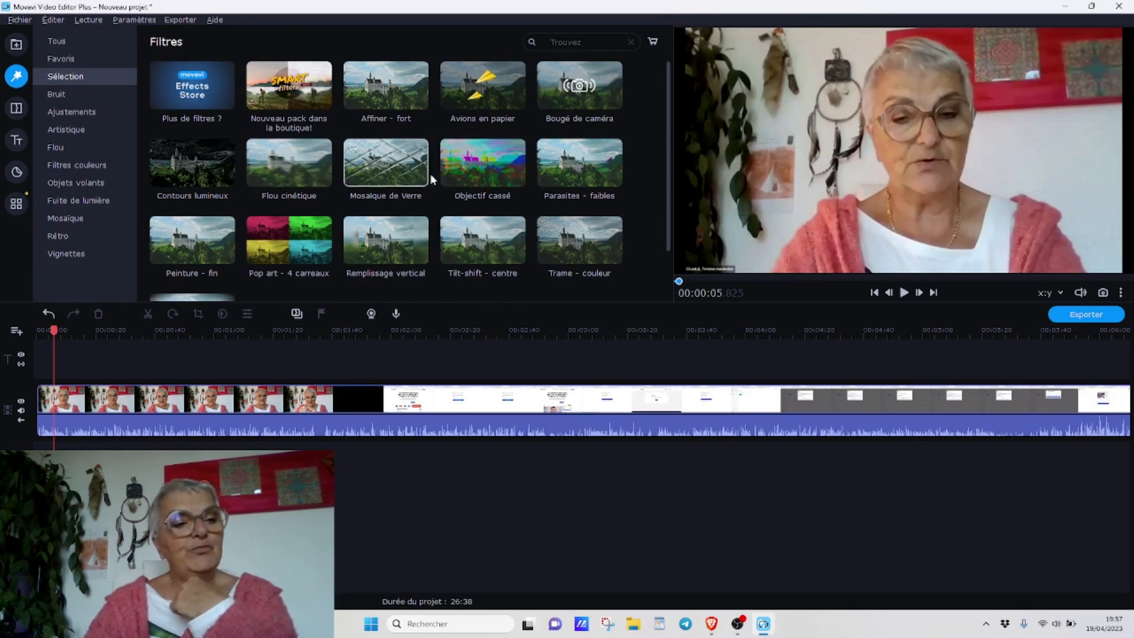
click(73, 94)
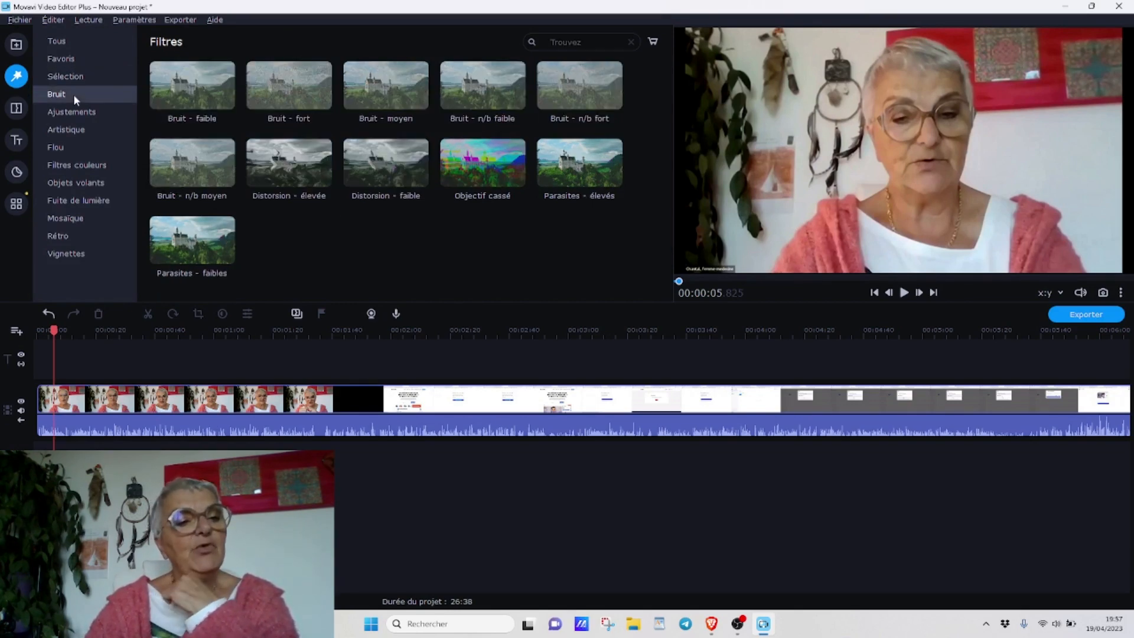
click(73, 114)
click(73, 130)
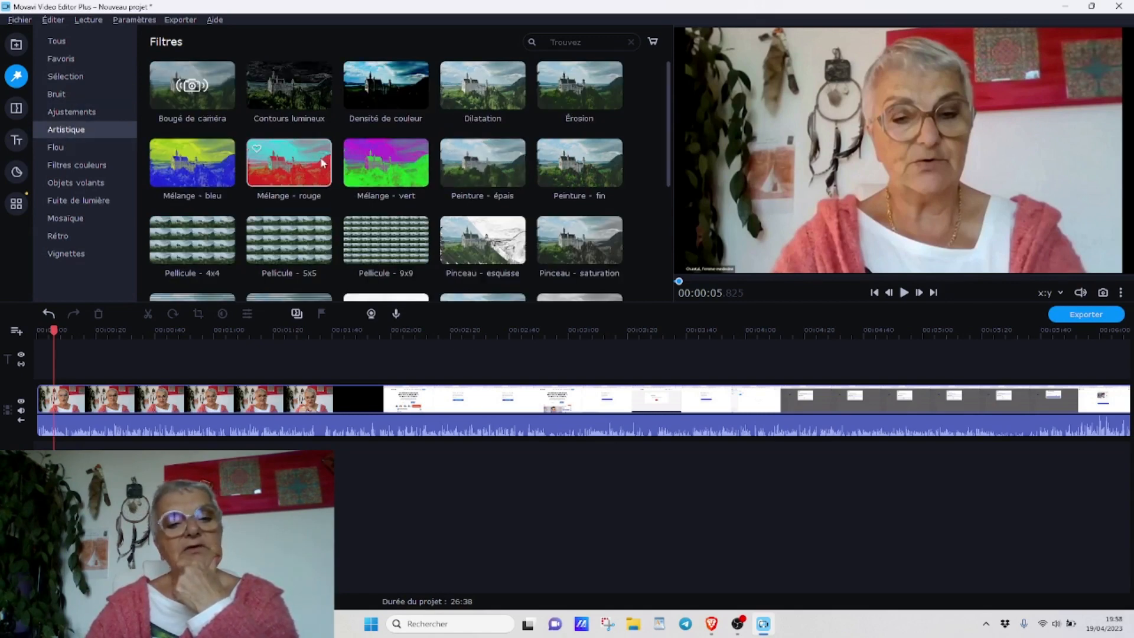
Try the Mélange - bleu artistic filter on the first clip and undo it
click(185, 168)
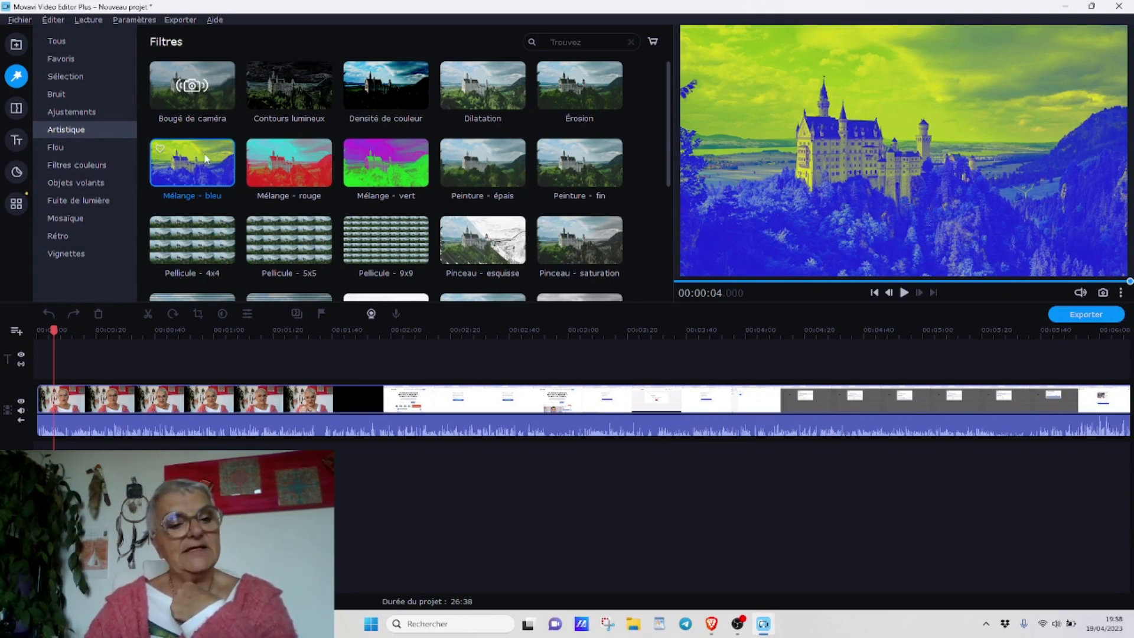
drag(205, 158, 49, 335)
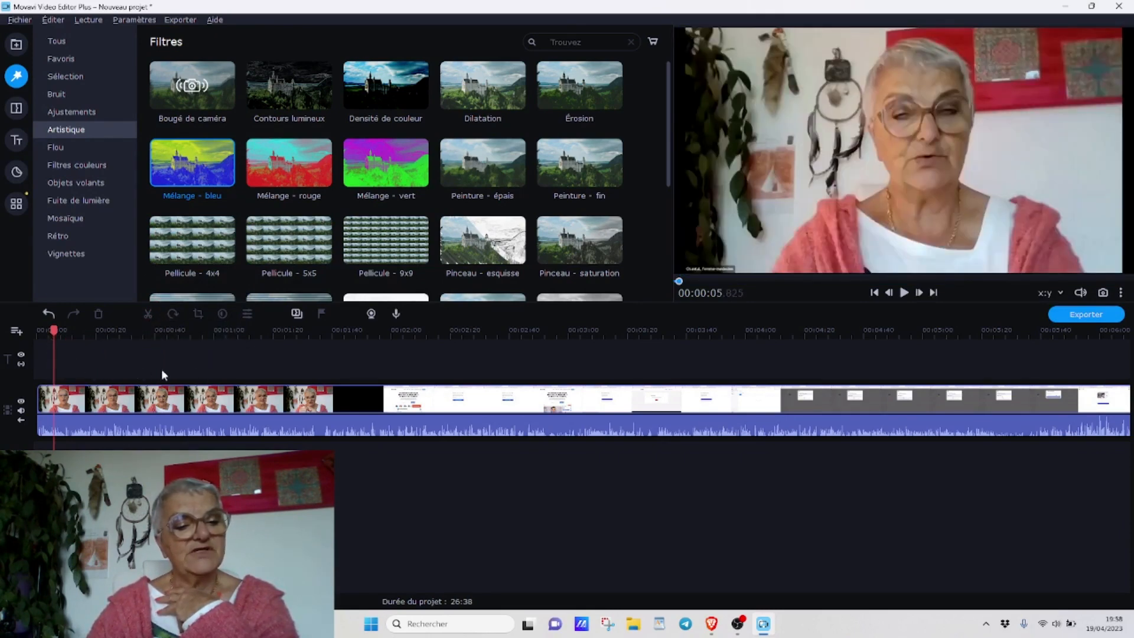
mouse_move(192, 160)
mouse_down()
mouse_move(41, 360)
mouse_move(42, 392)
mouse_up()
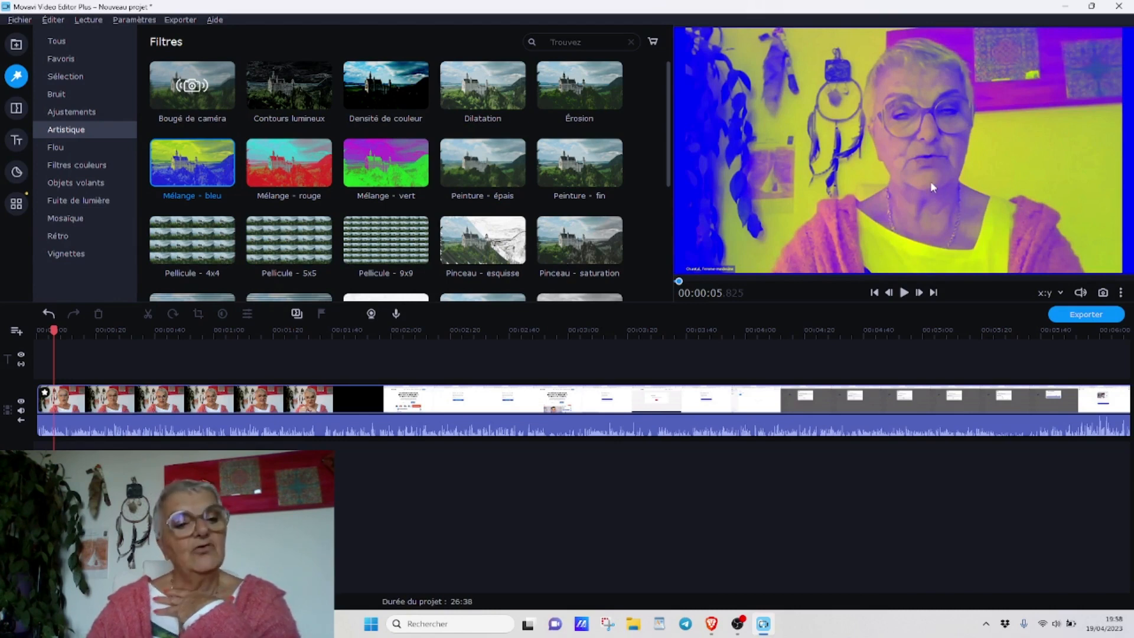
click(49, 313)
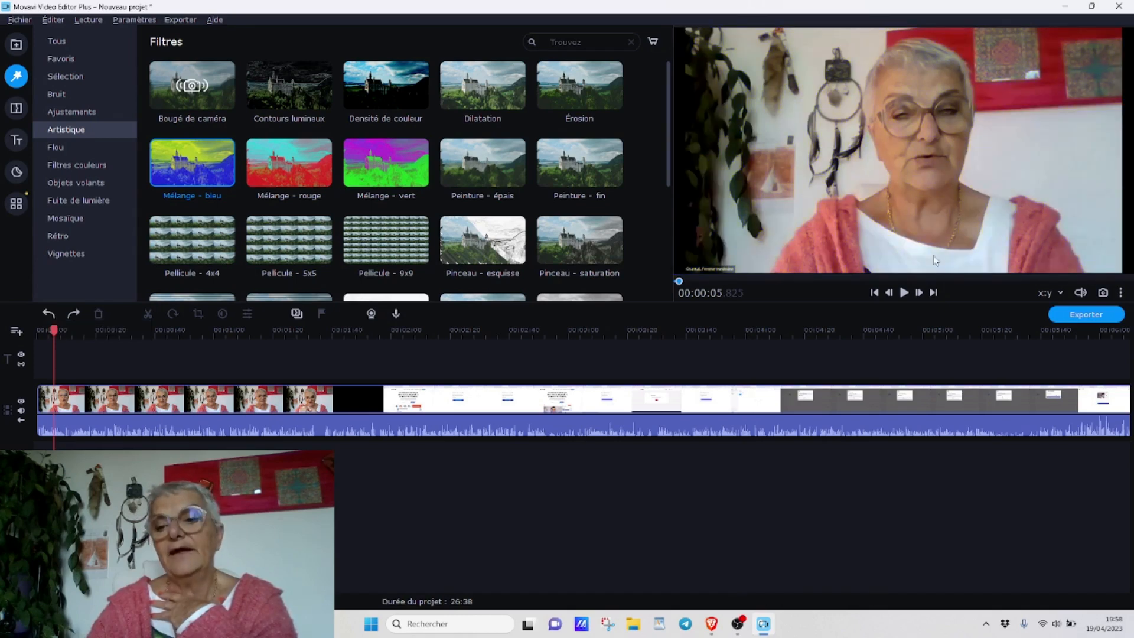
Browse the video filters in the Flou, Filtres couleurs, Fuite de lumière and Mosaïque categories
click(904, 292)
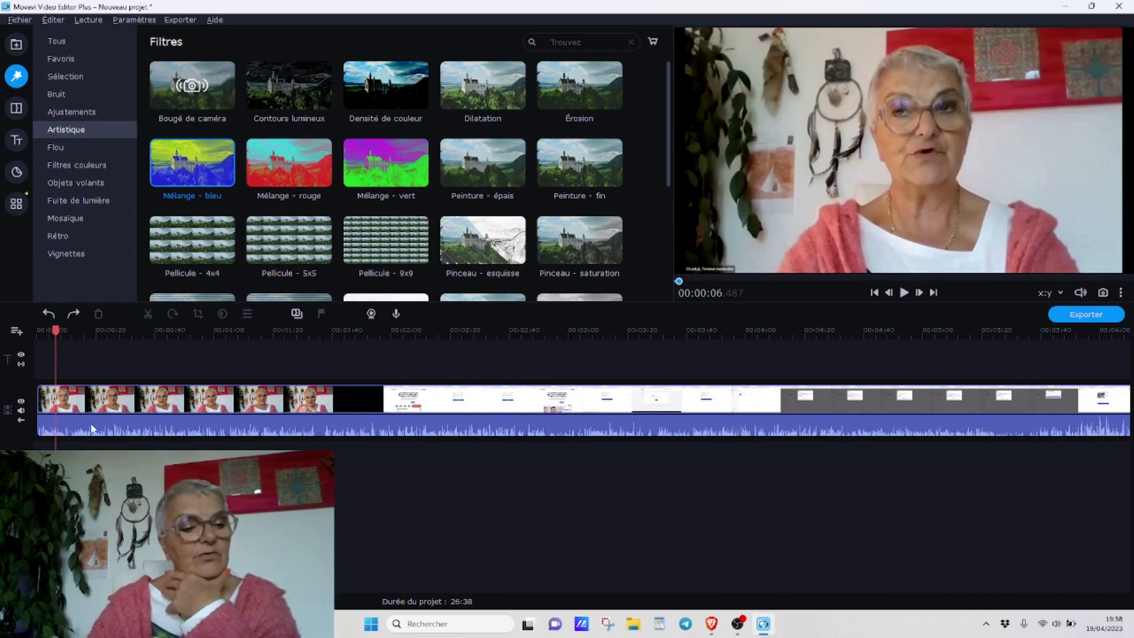
click(53, 152)
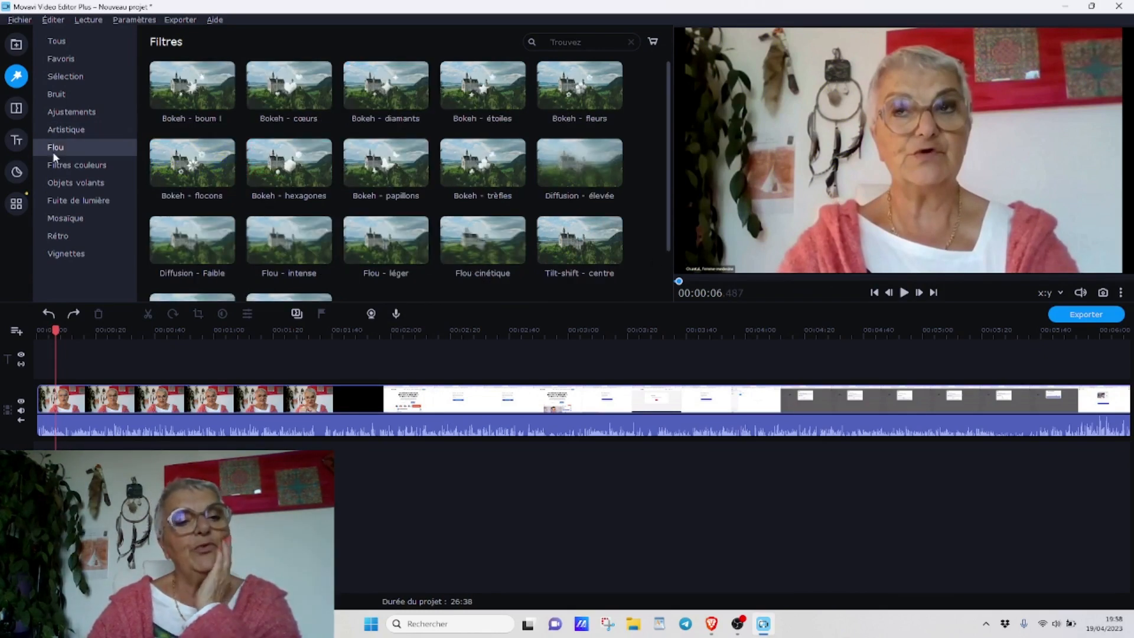
click(99, 165)
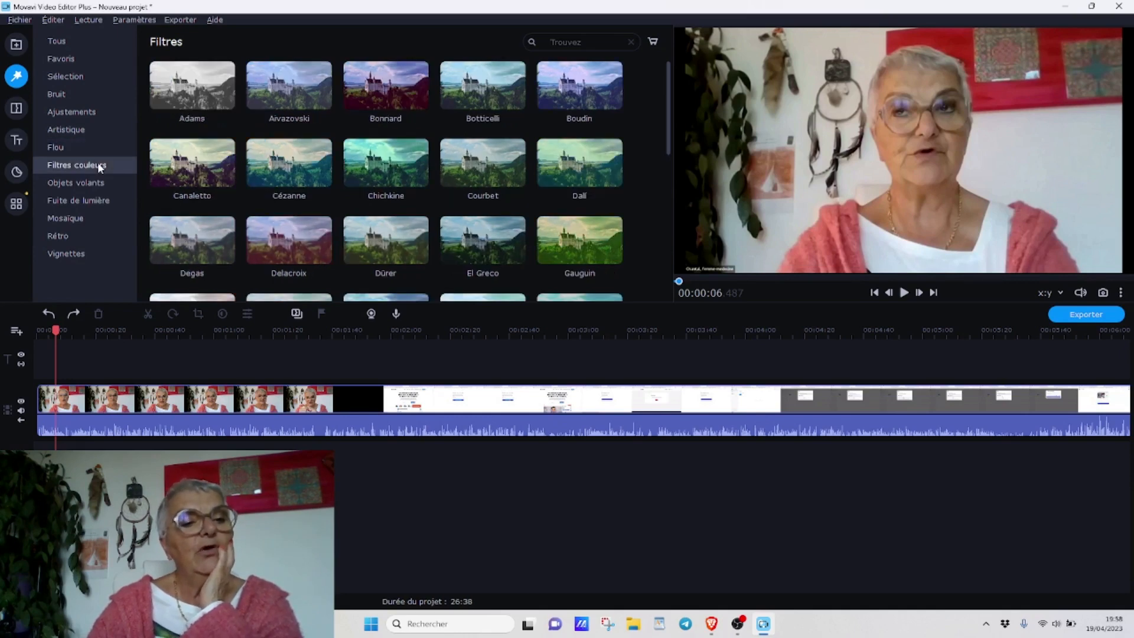
click(81, 201)
click(75, 217)
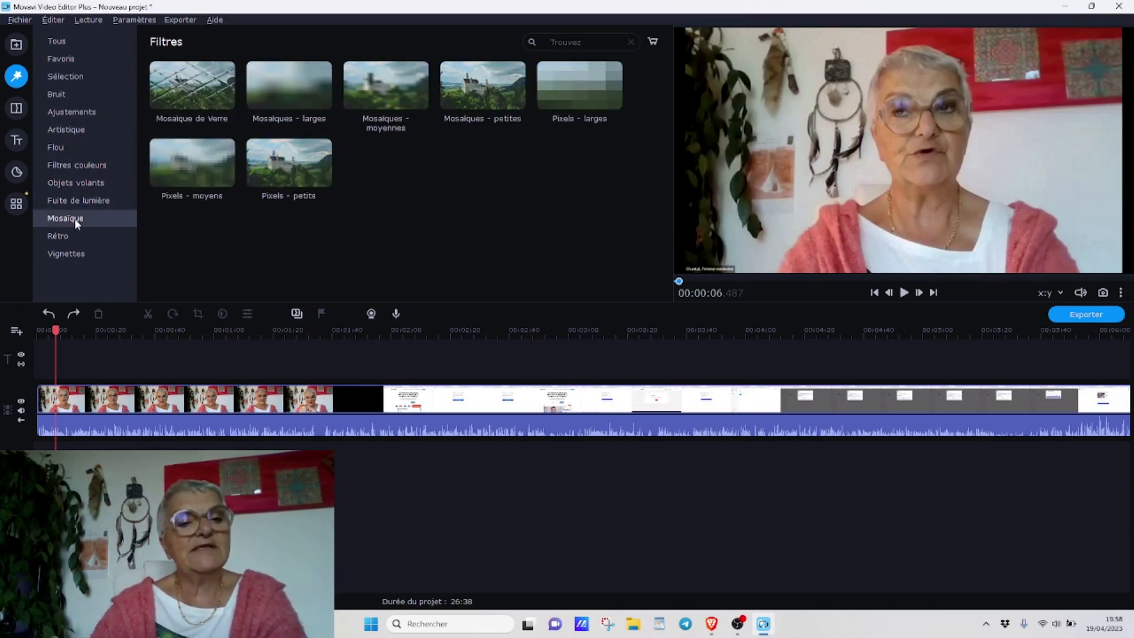
Try the Mosaïque de Verre filter on the first clip and preview it up to about 00:00:18
click(190, 87)
drag(190, 88, 43, 393)
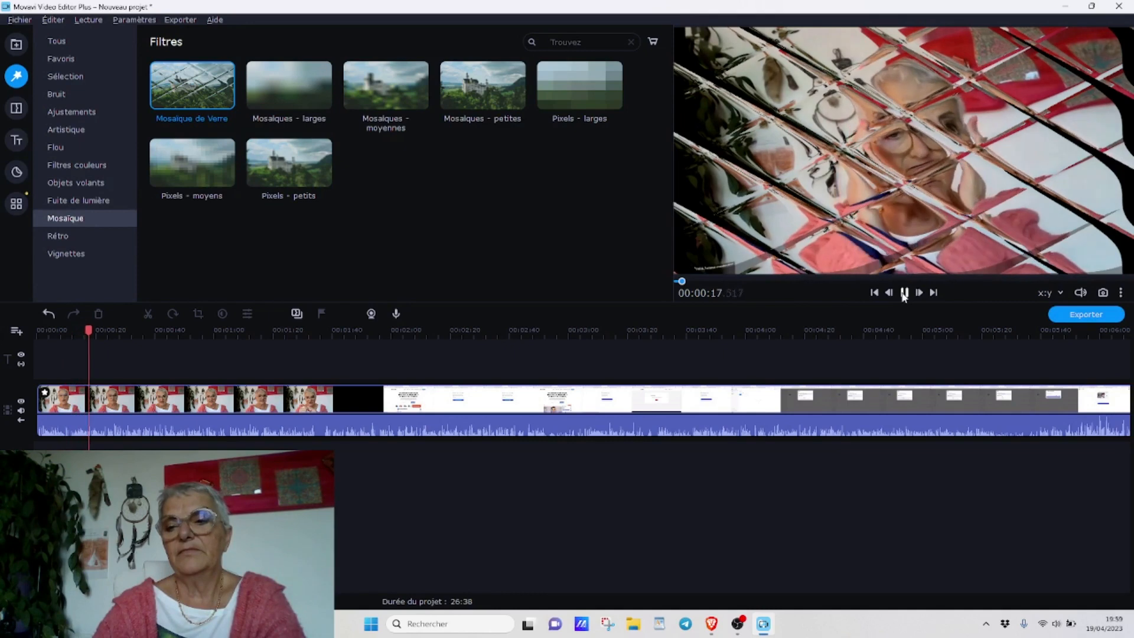
click(903, 293)
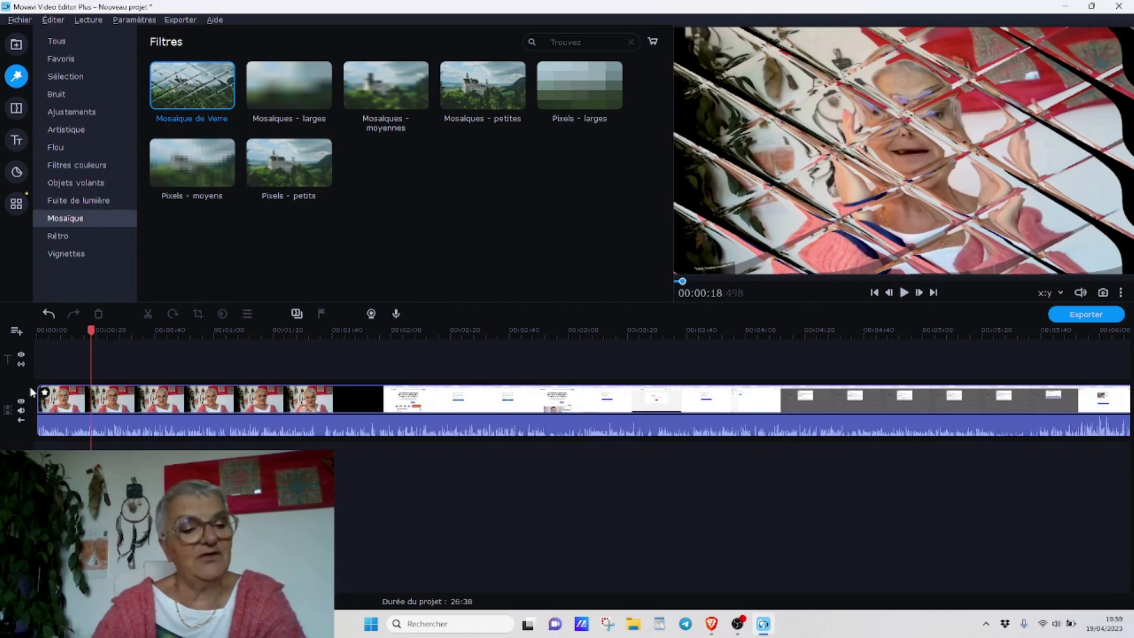
Split the filtered first clip at 00:00:08.200
drag(90, 329, 58, 330)
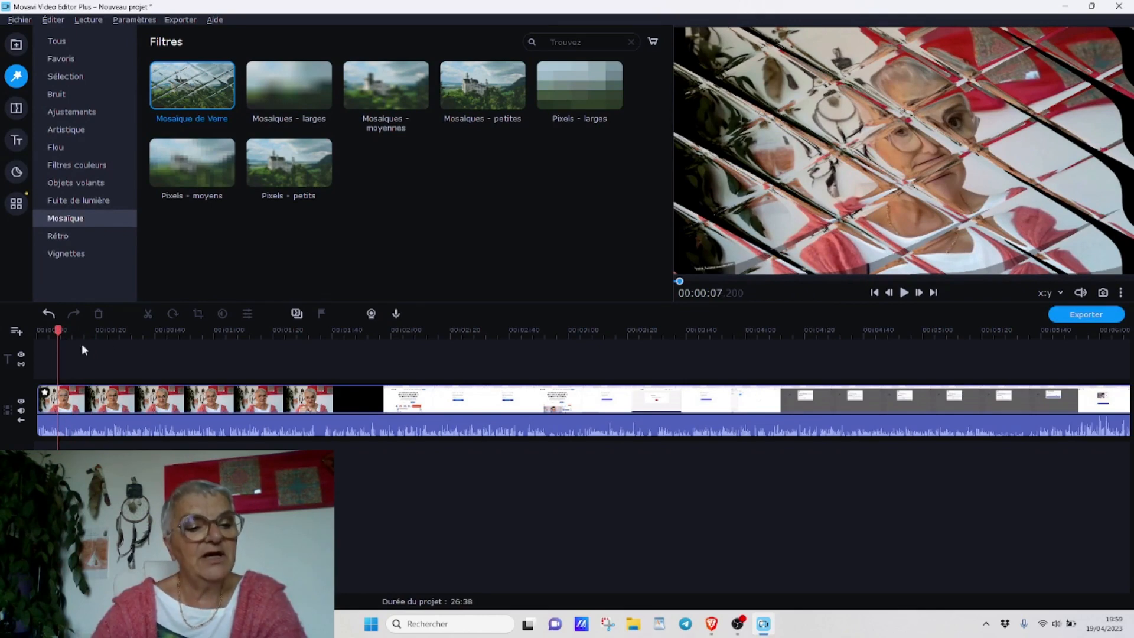
click(62, 391)
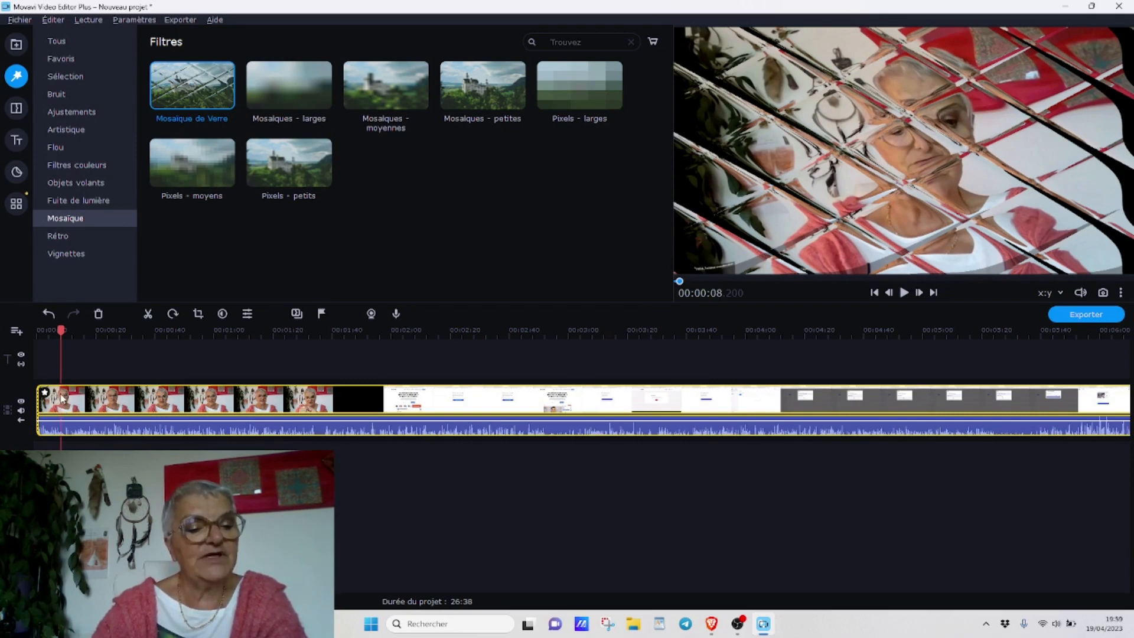
click(148, 316)
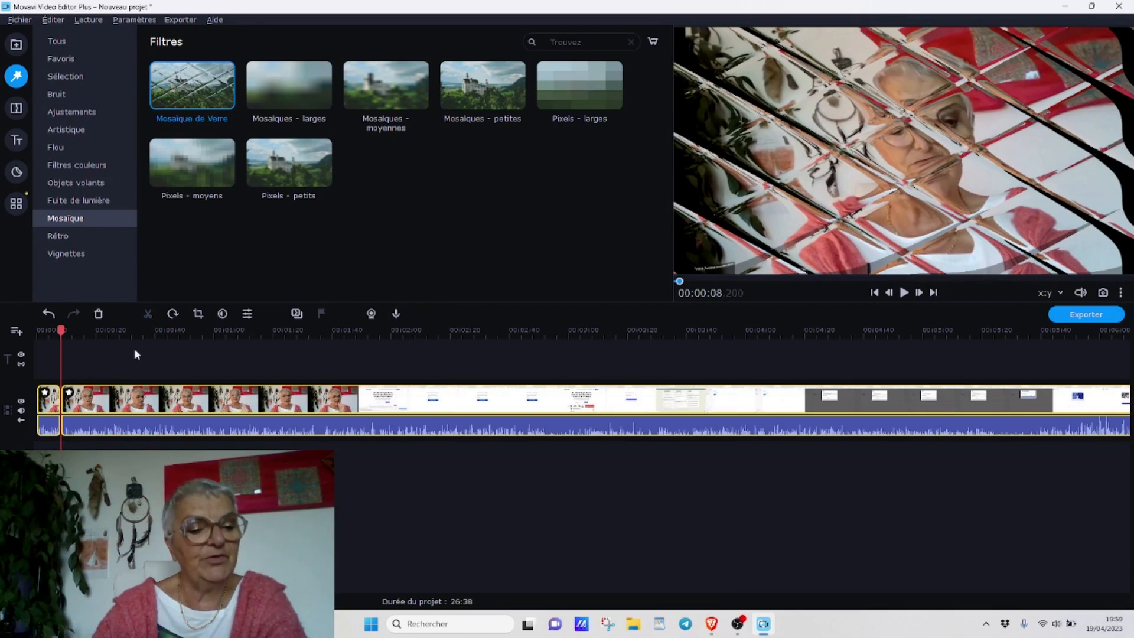
Remove the Mosaïque de Verre filter from only the segment after the 00:00:08.200 cut
click(69, 393)
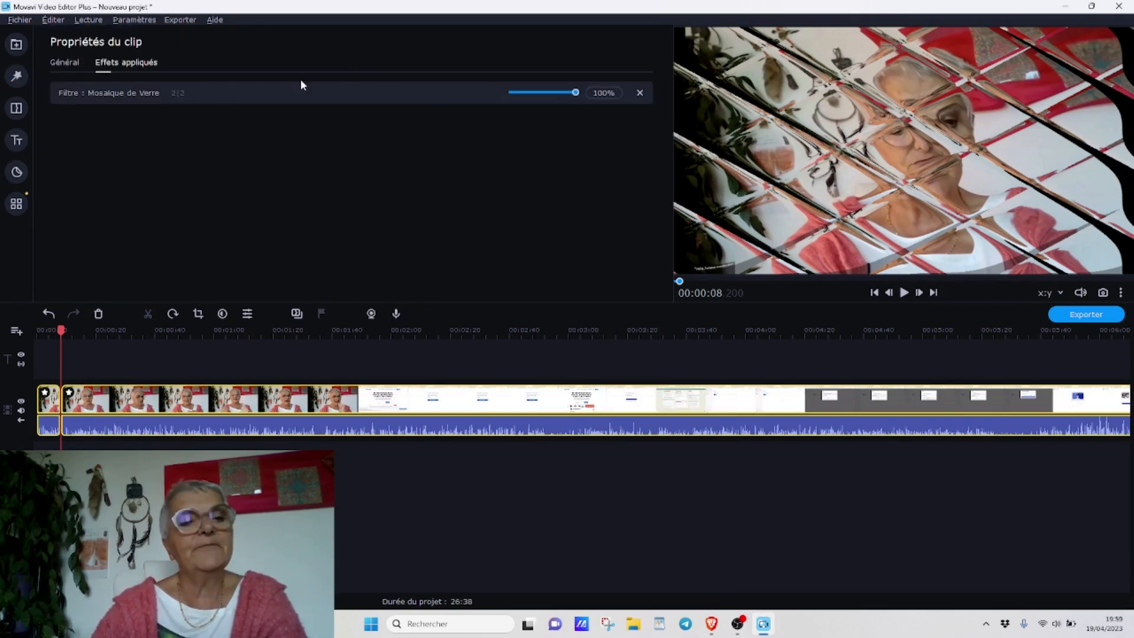
right_click(71, 395)
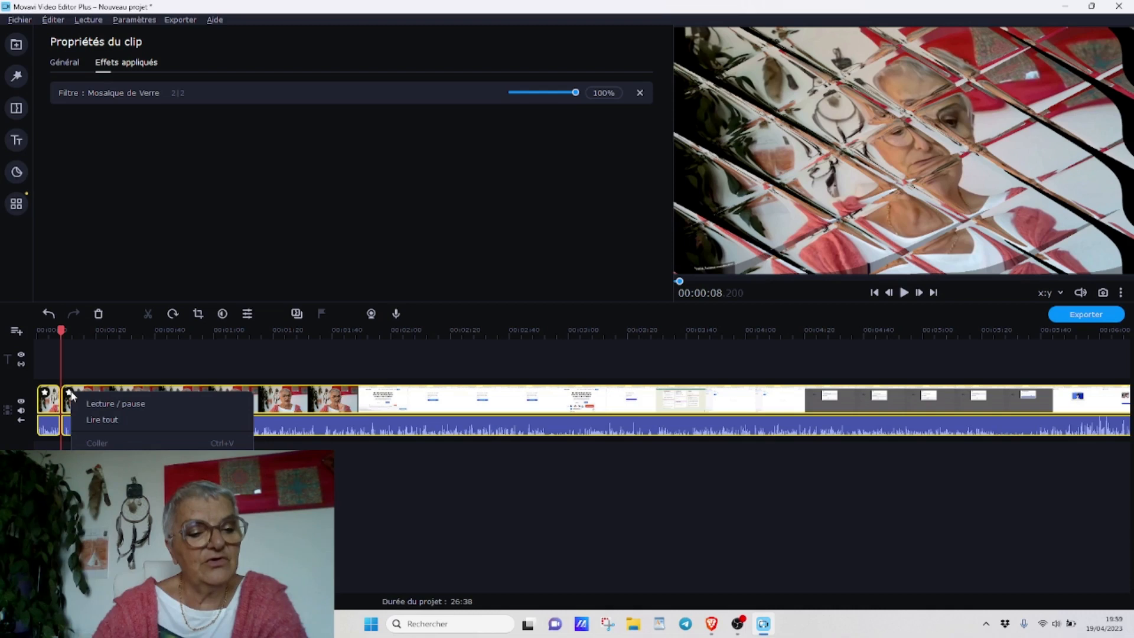
click(71, 394)
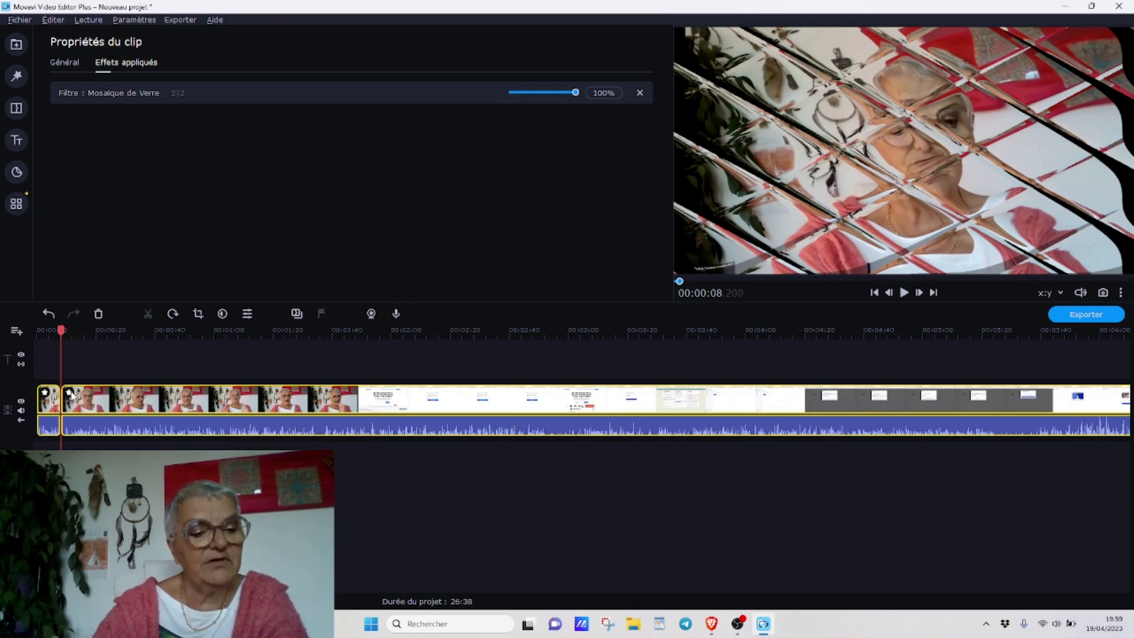
click(75, 391)
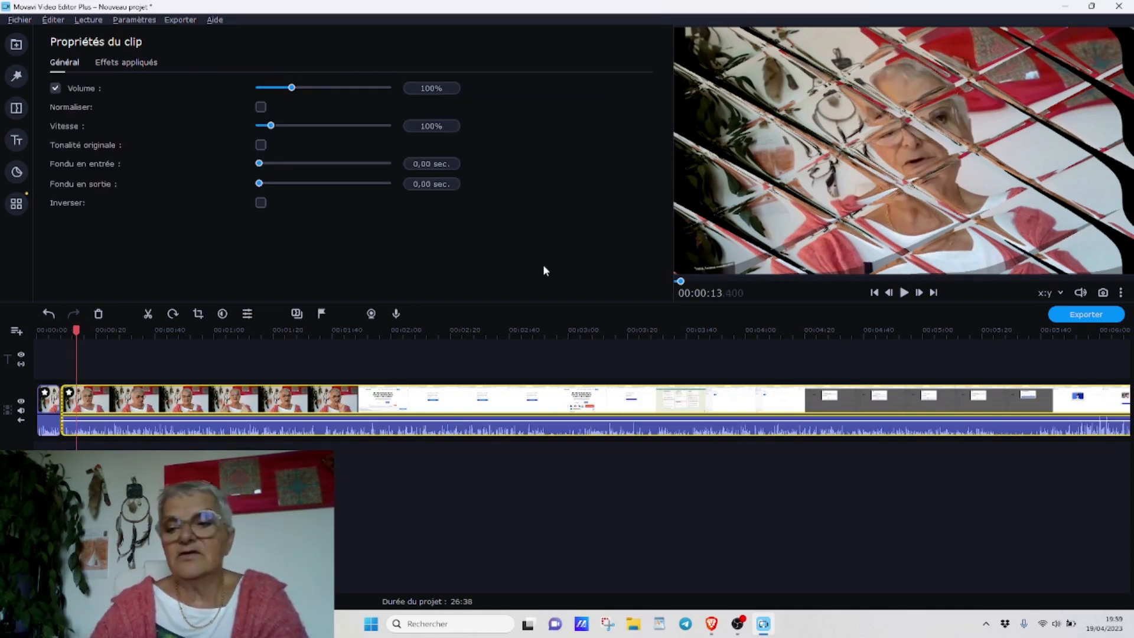
click(137, 63)
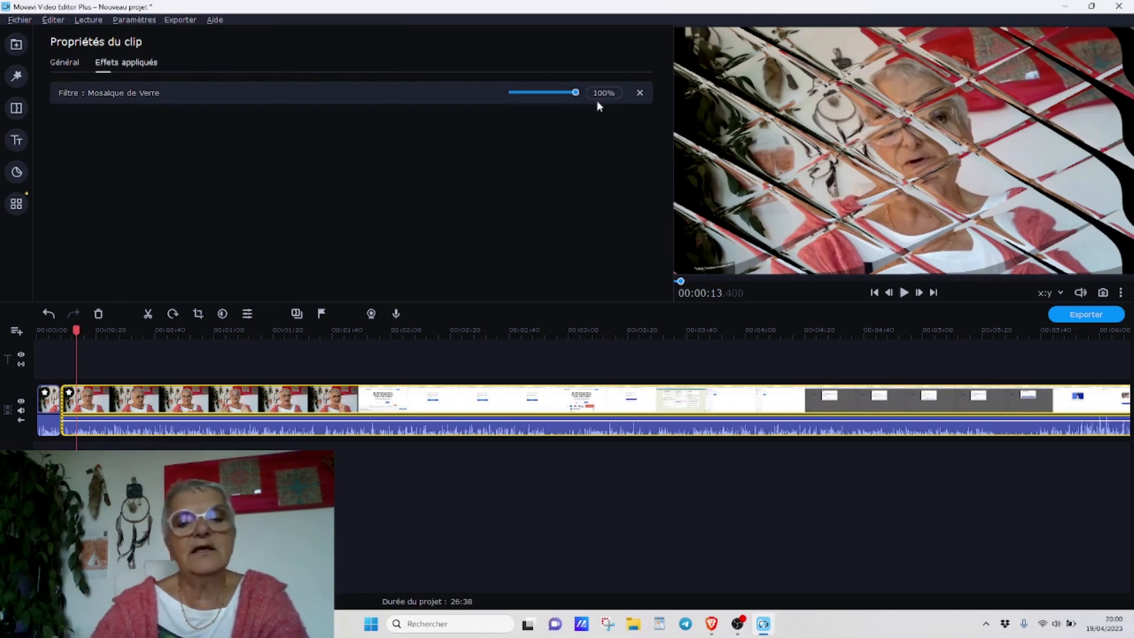
click(638, 93)
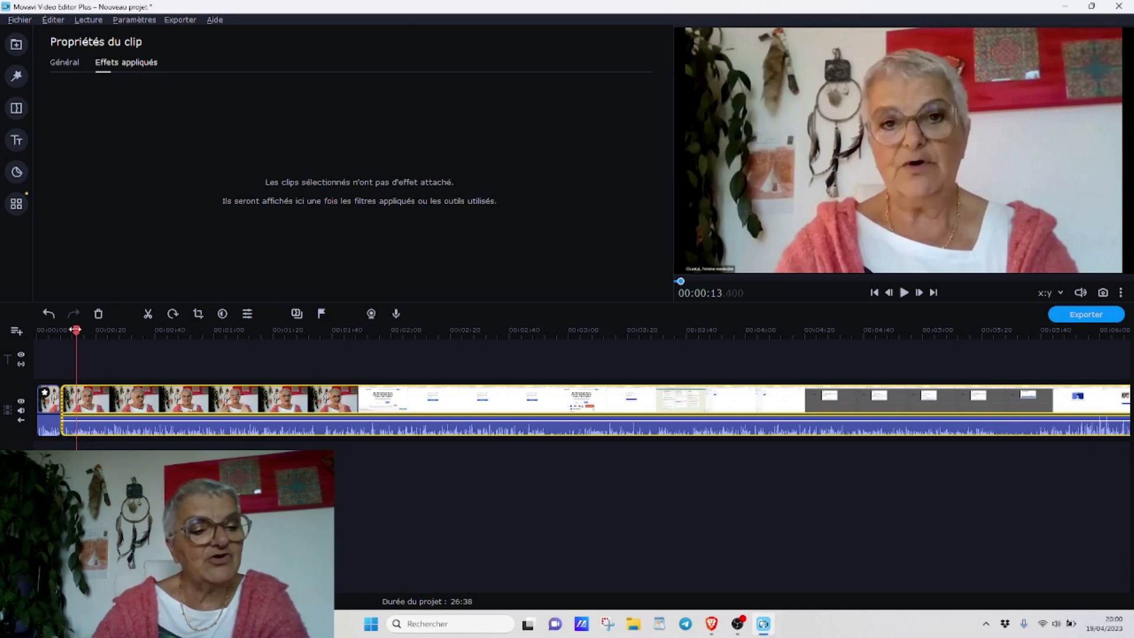
Play the recording from the start to about 00:00:10 to check the change at the filter's end
drag(75, 329, 36, 329)
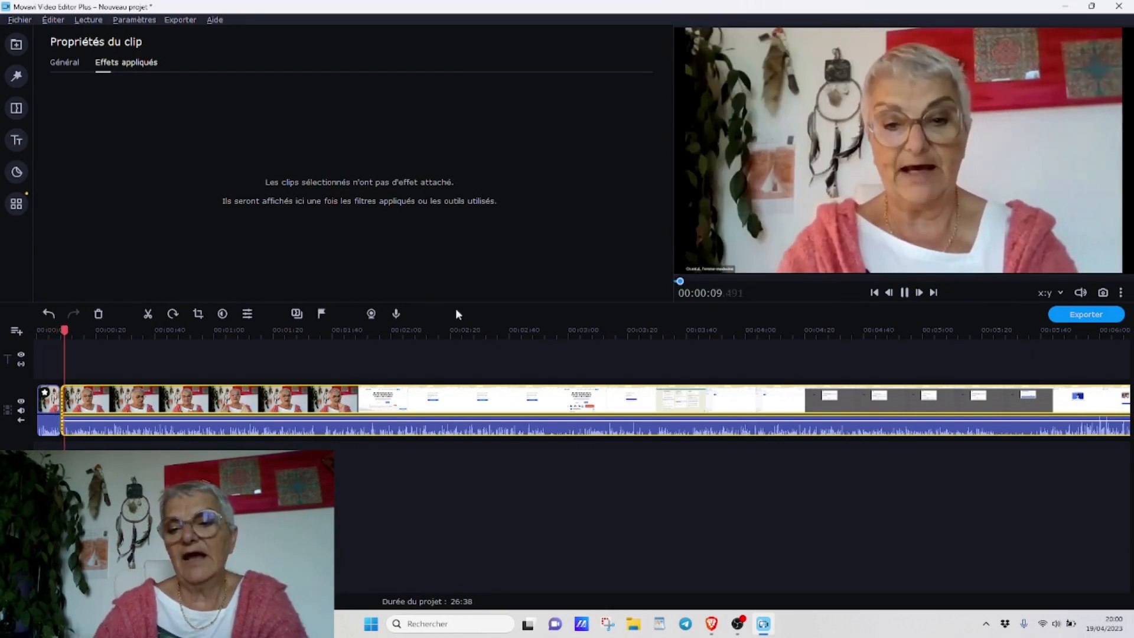
click(904, 292)
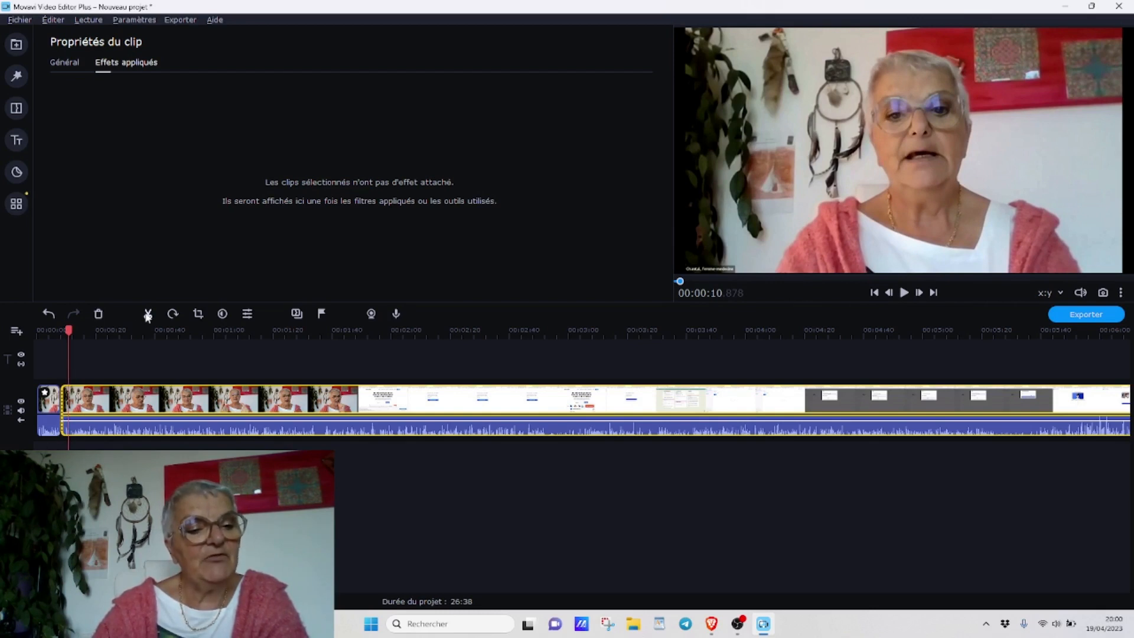
click(34, 375)
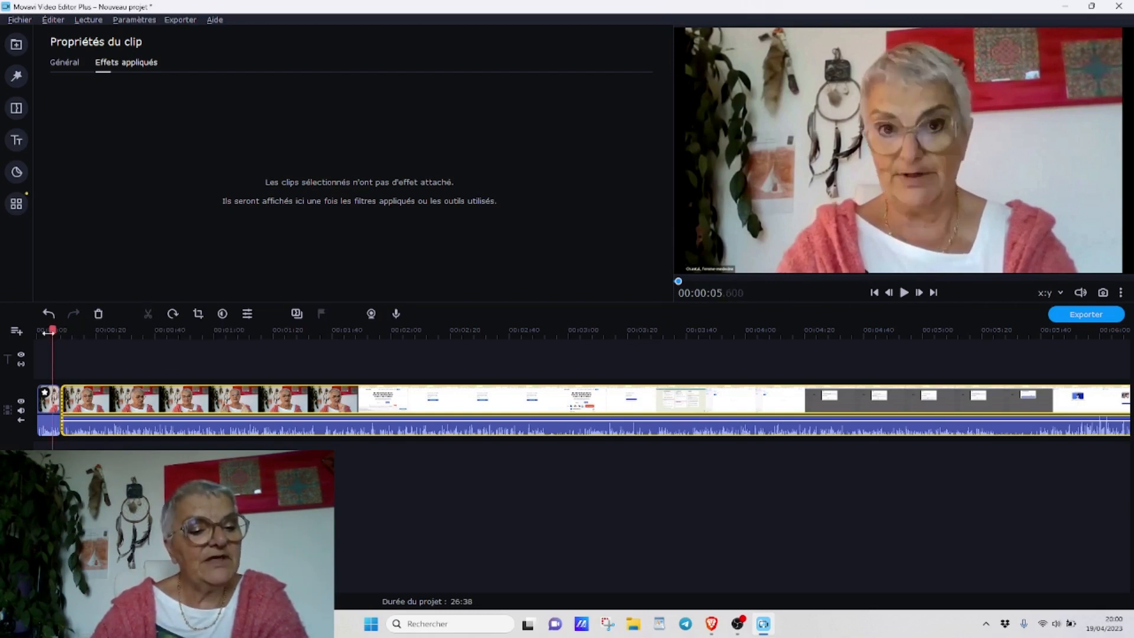
Set the short opening segment's Fondu en sortie to 5.50 seconds and preview the fade from 00:00:04 past the cut
click(48, 401)
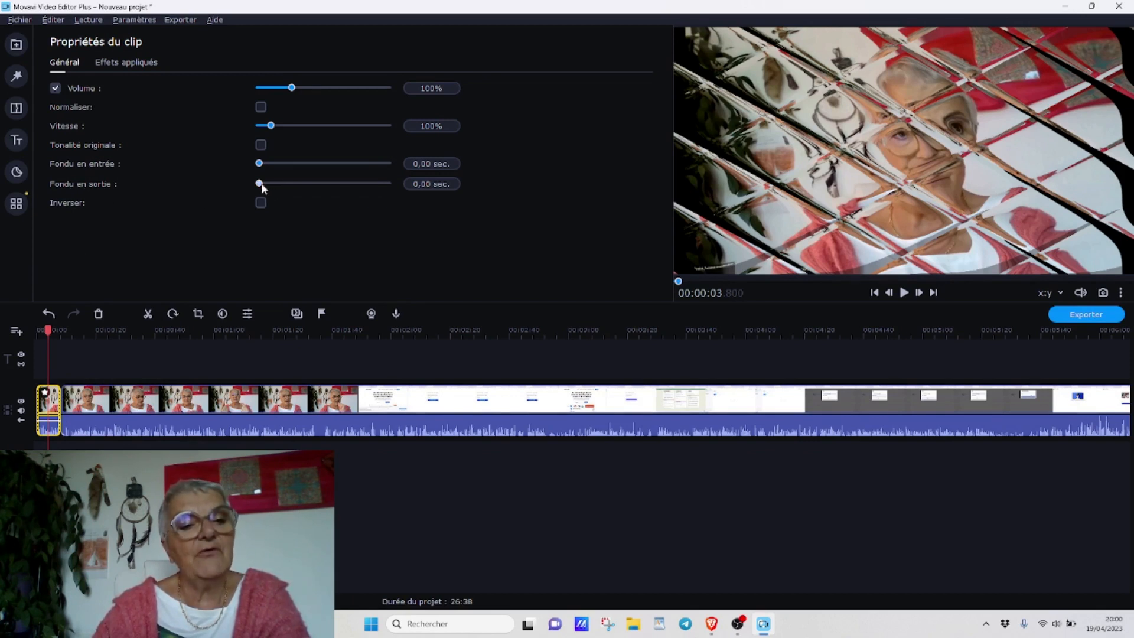
drag(270, 184, 334, 184)
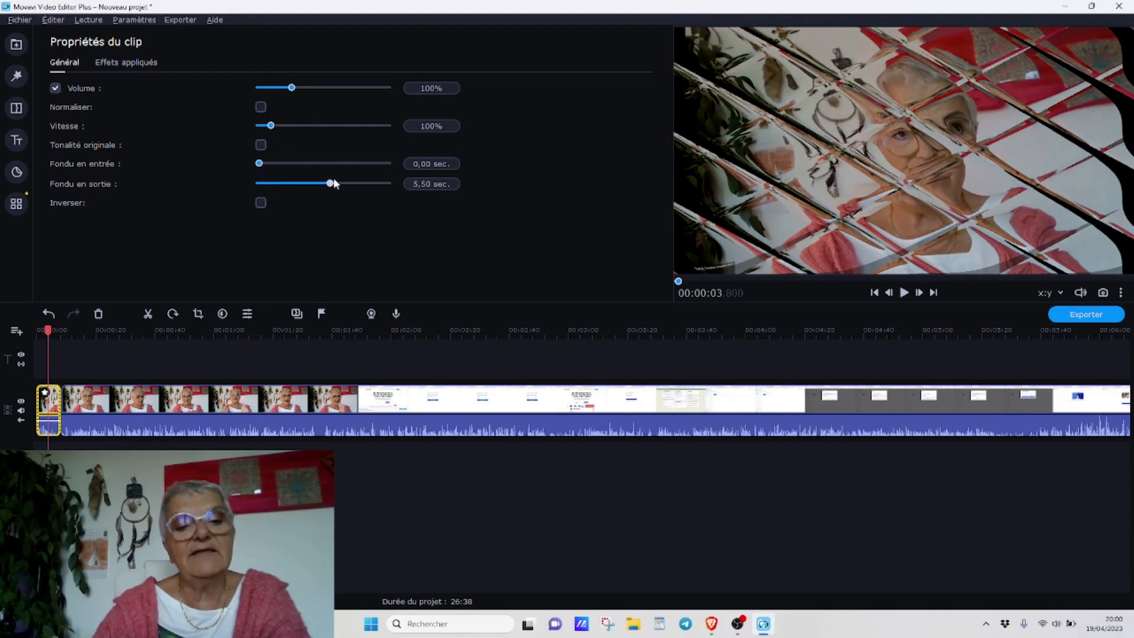
click(52, 329)
drag(52, 329, 49, 328)
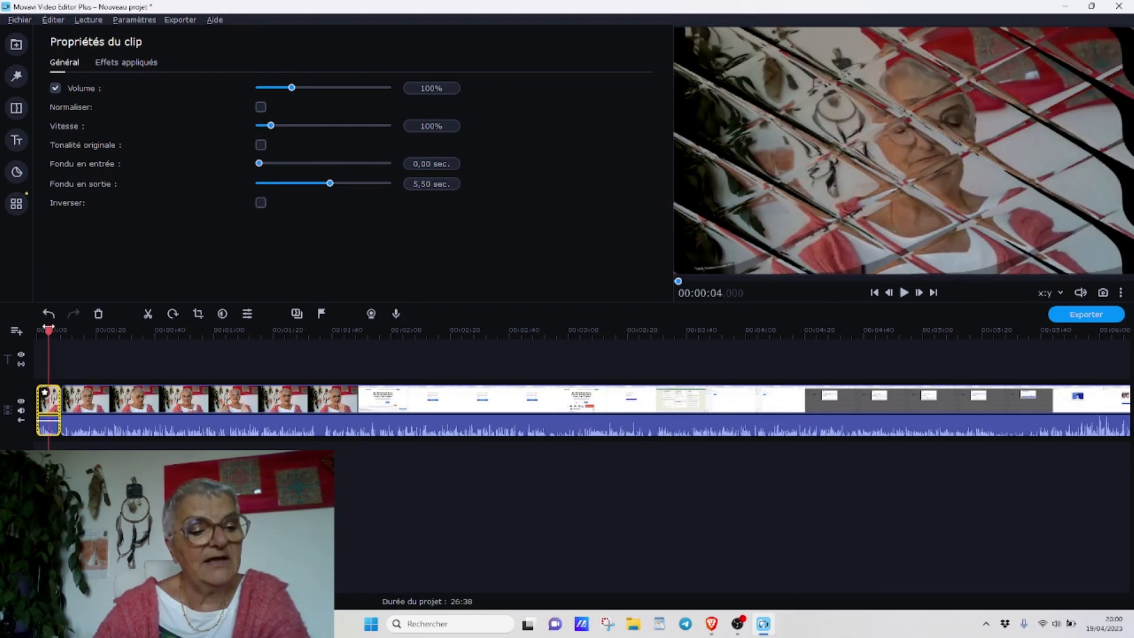
click(904, 292)
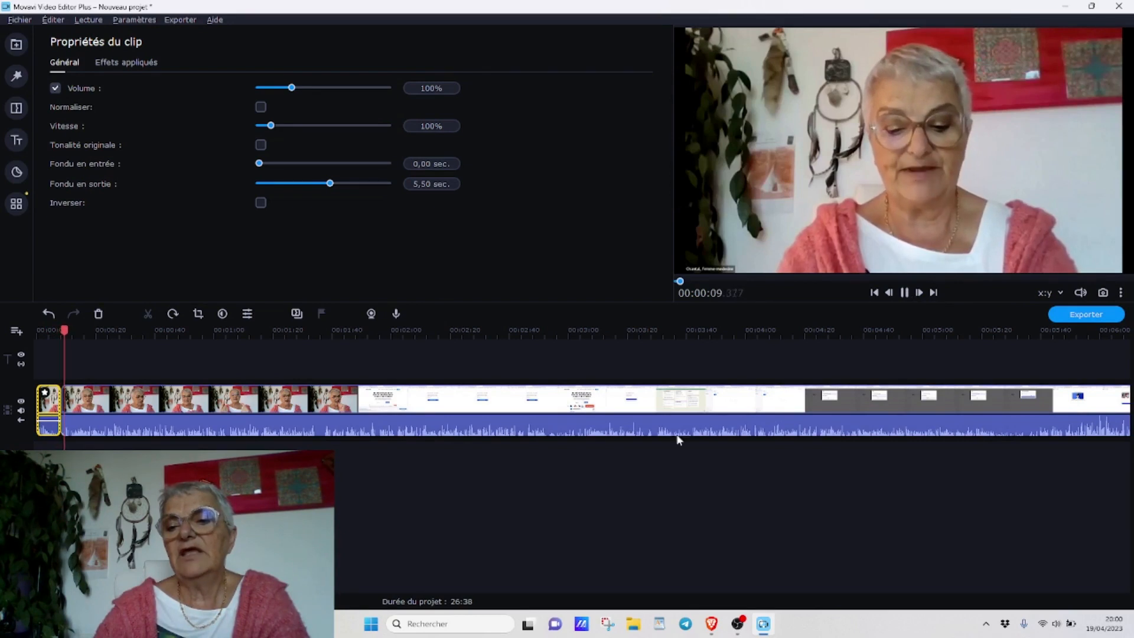
click(909, 291)
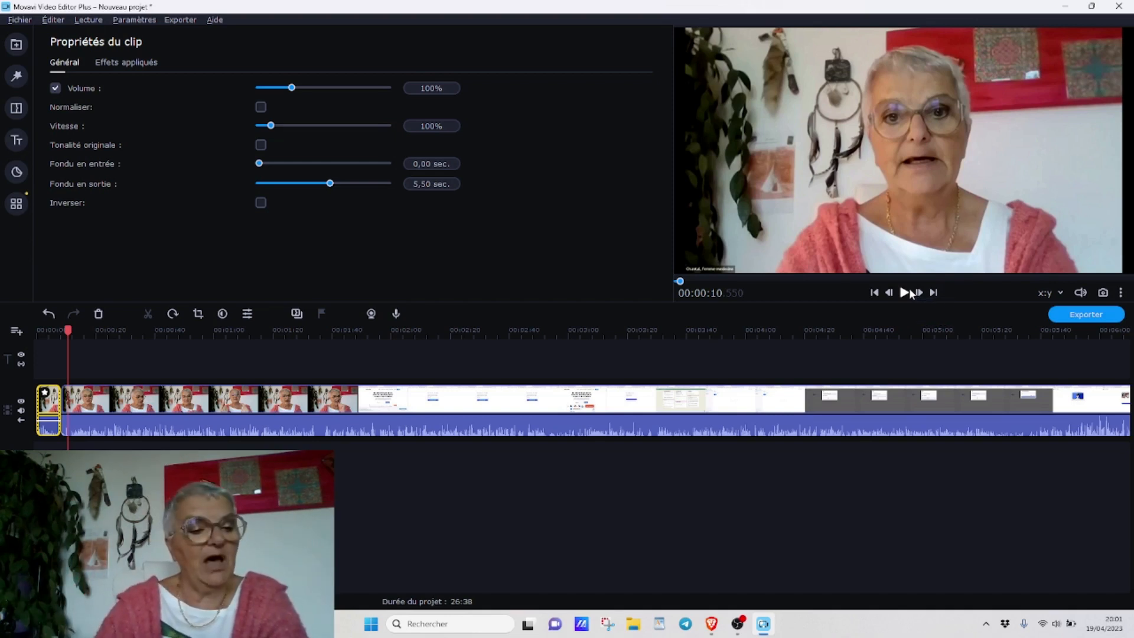
Undo the fade-out, the filter removal, the 00:00:08.200 split and the Mosaïque de Verre filter
click(49, 315)
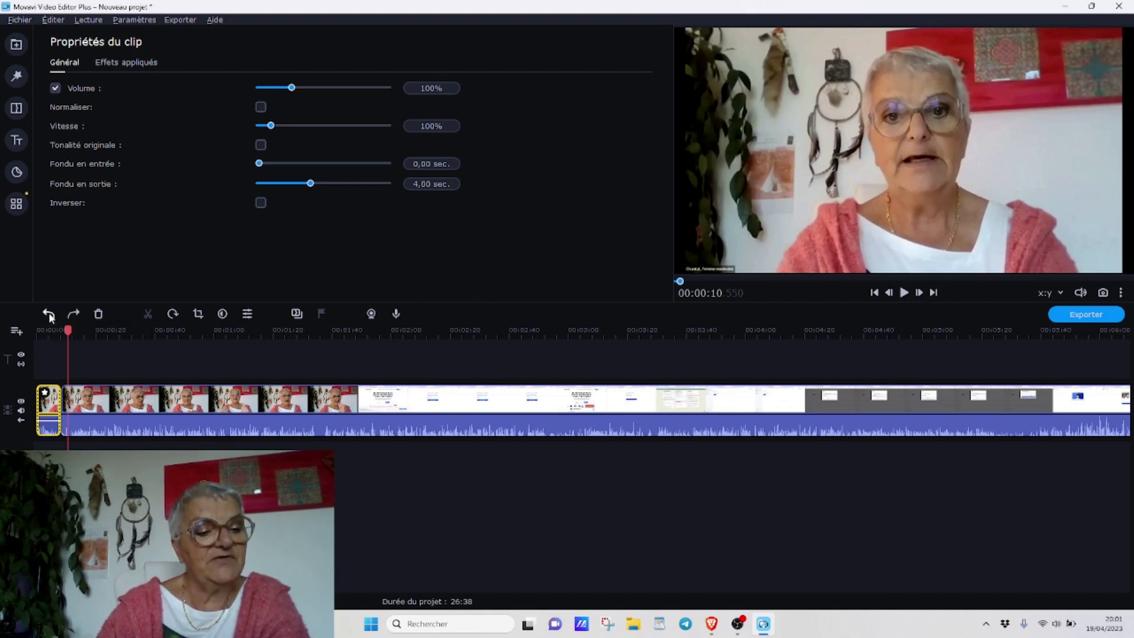
click(50, 318)
click(51, 317)
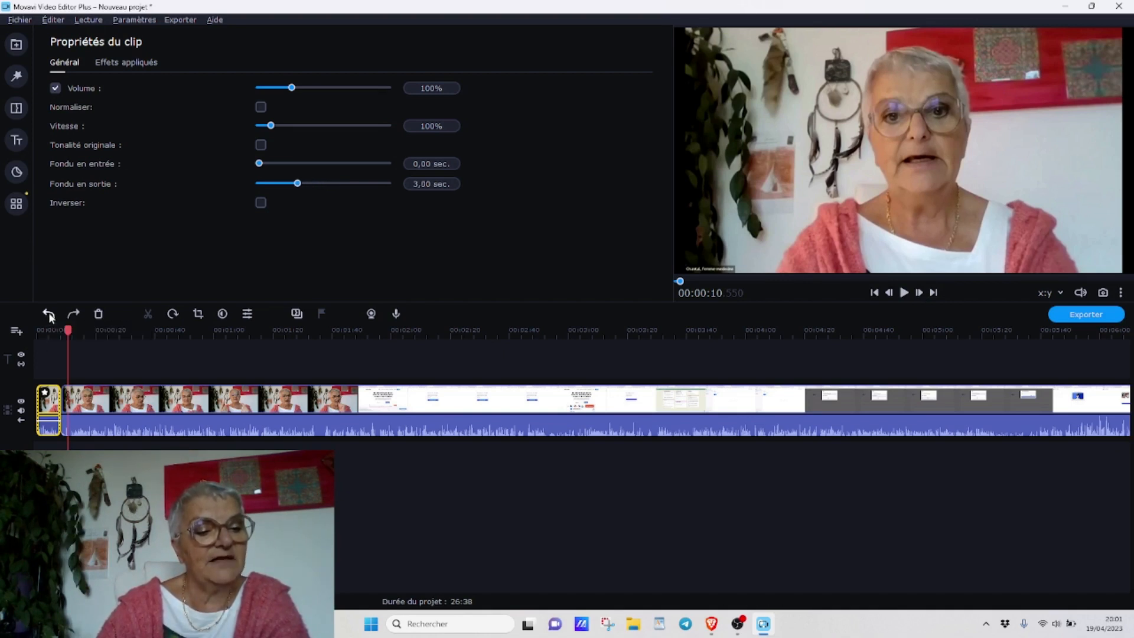
click(50, 317)
click(50, 317)
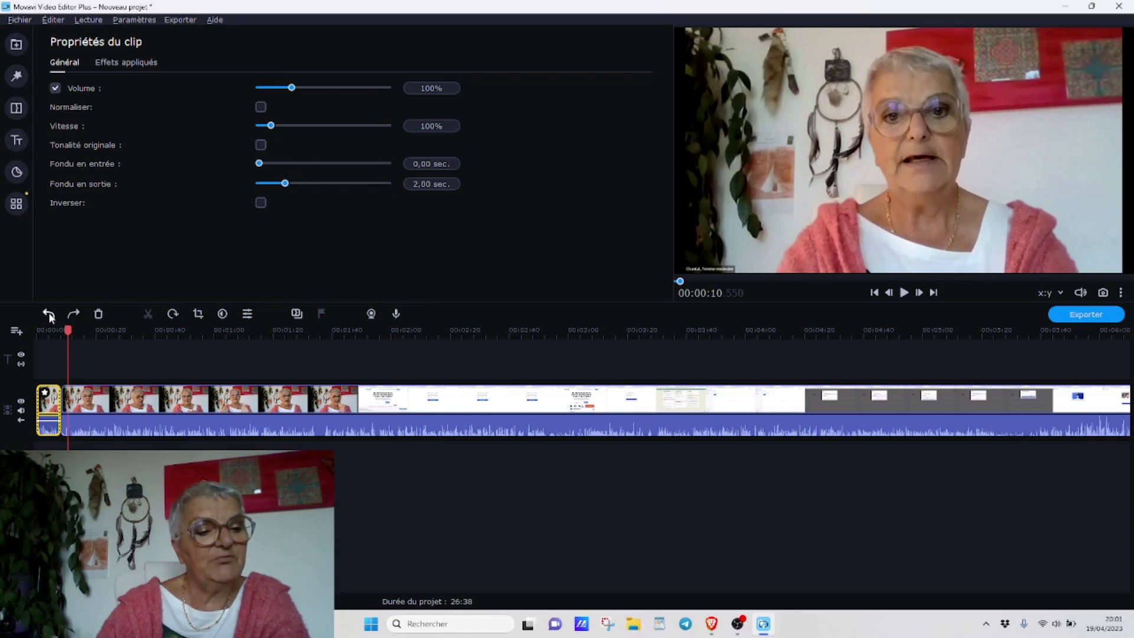
click(50, 317)
click(50, 317)
click(50, 317)
click(50, 317)
click(51, 317)
click(50, 317)
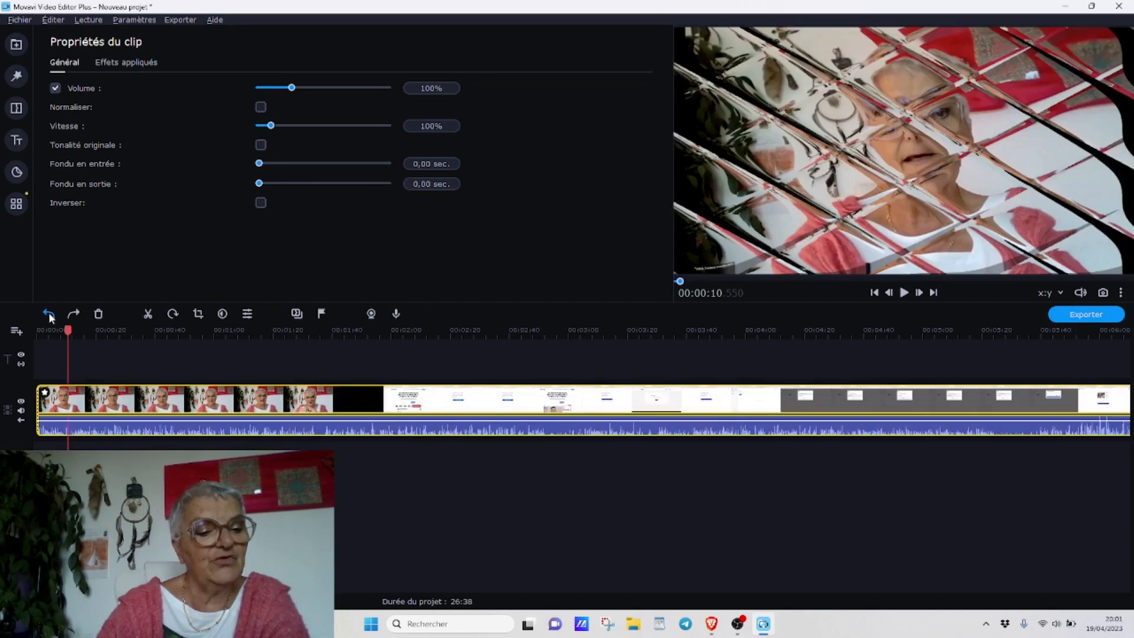
click(50, 317)
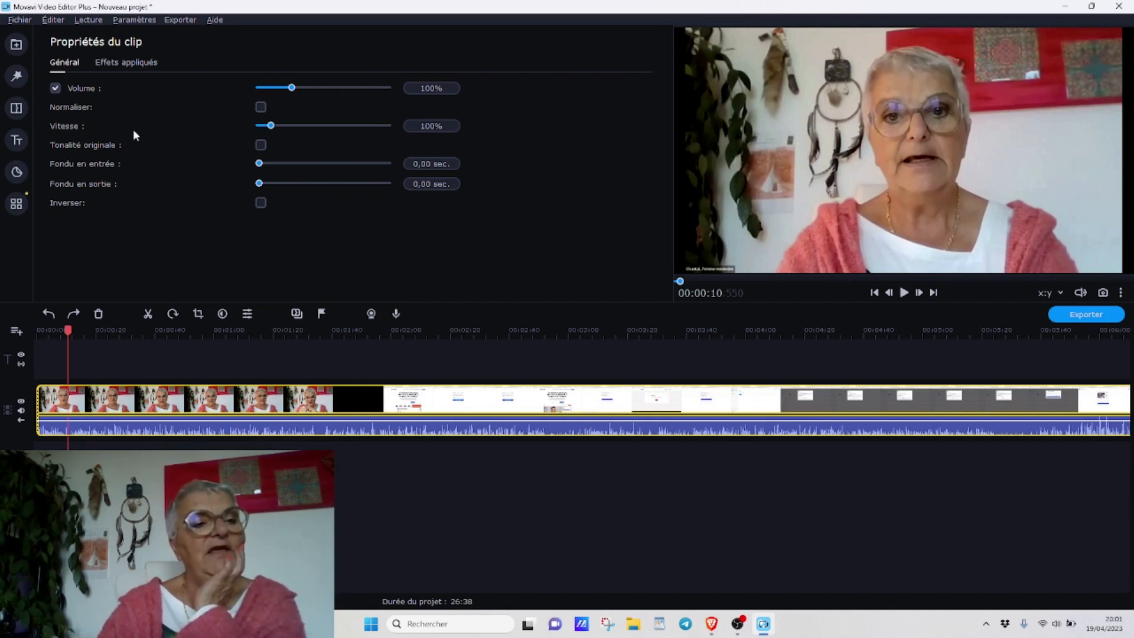
Display the available transitions, split the first clip at 00:00:26.600 and deselect the resulting segments
click(17, 109)
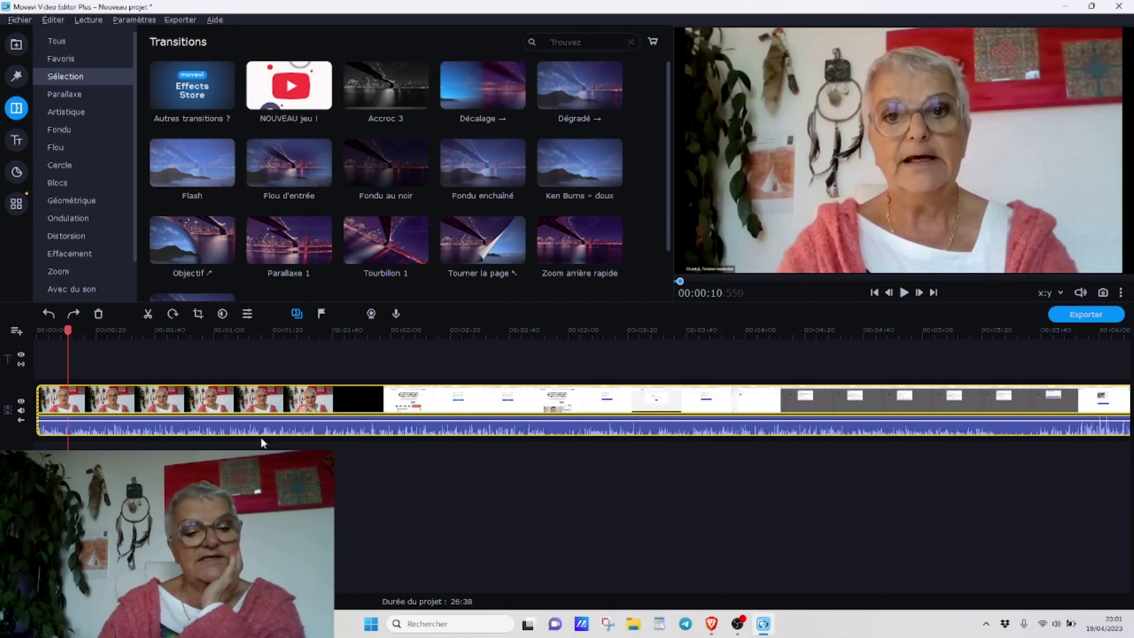
drag(68, 332, 115, 337)
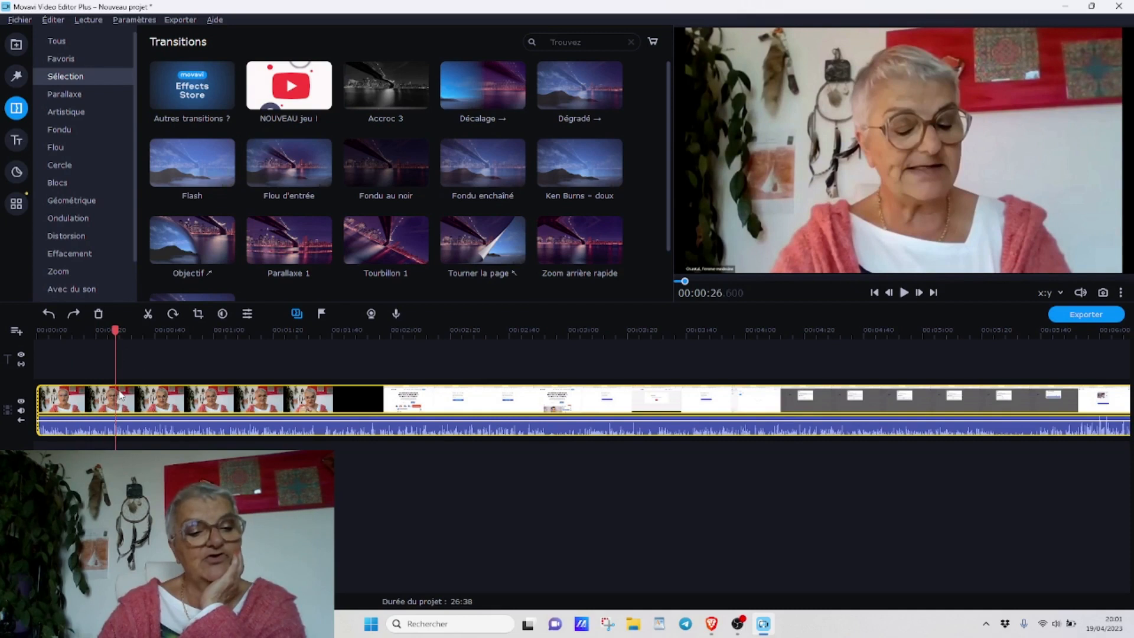
click(148, 315)
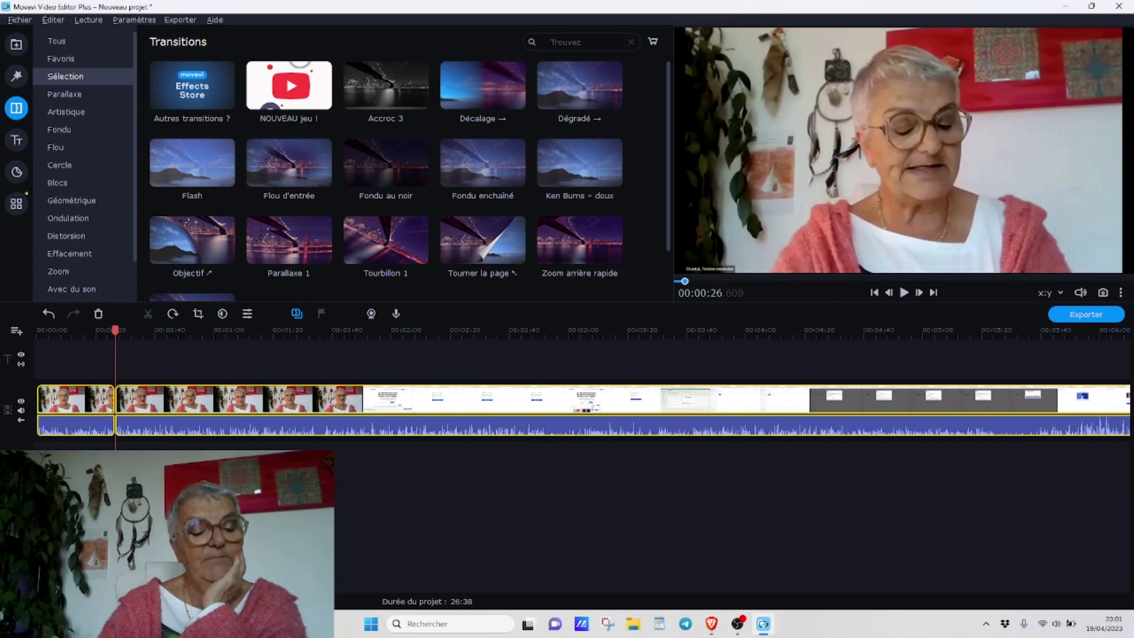
key(Escape)
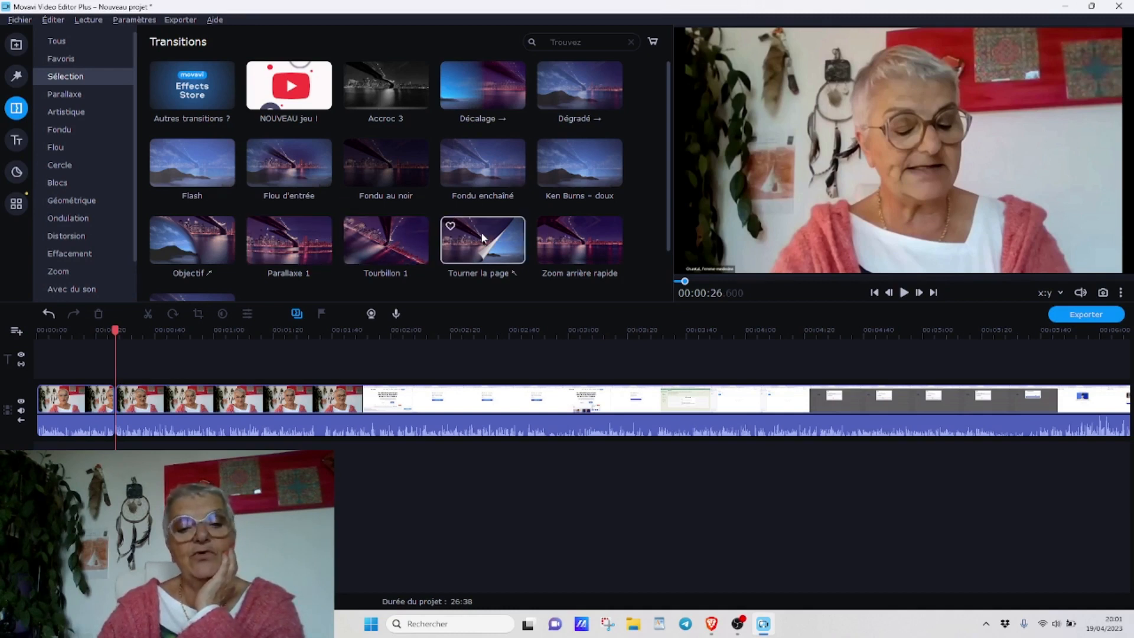
Add the Tourner la page transition at the 00:00:26.600 cut and preview it from 00:00:24
drag(492, 234, 89, 392)
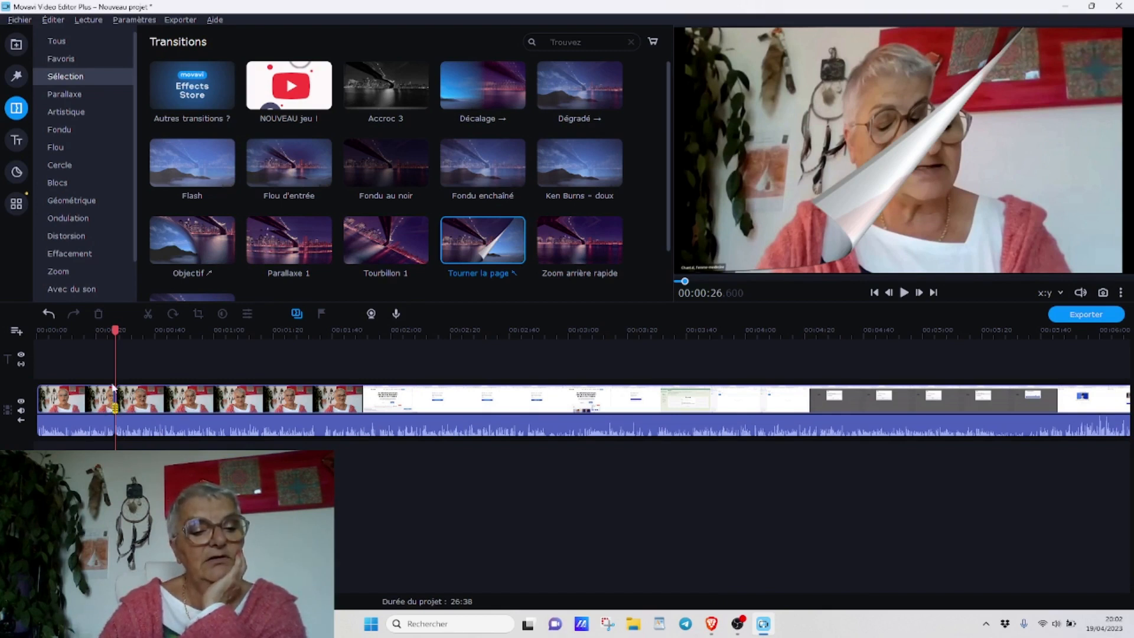
drag(112, 331, 107, 334)
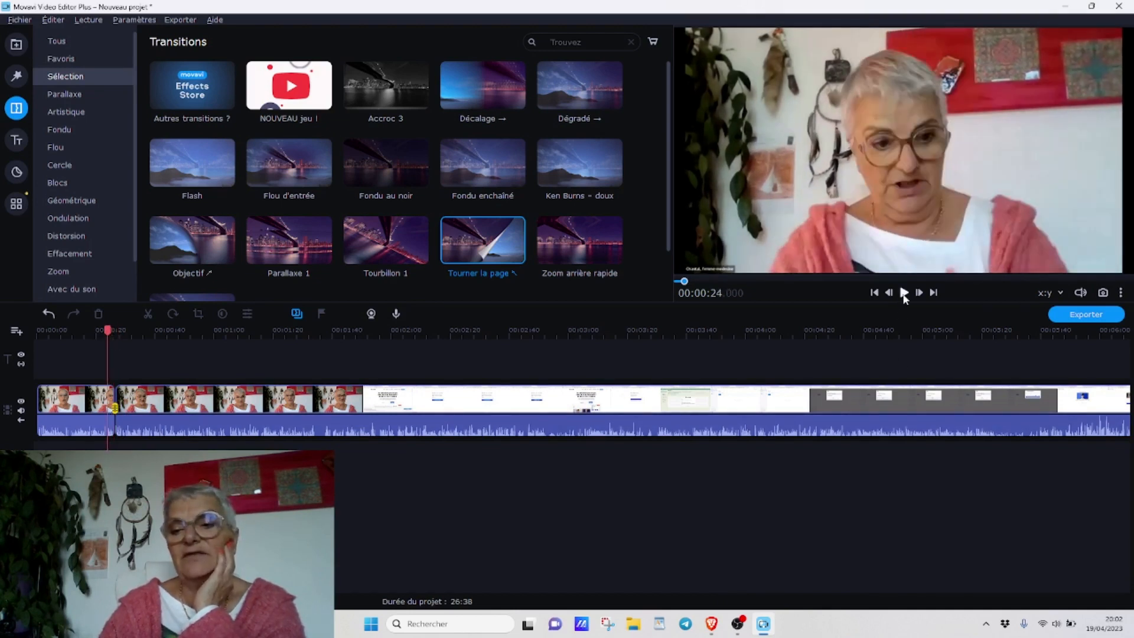
click(903, 294)
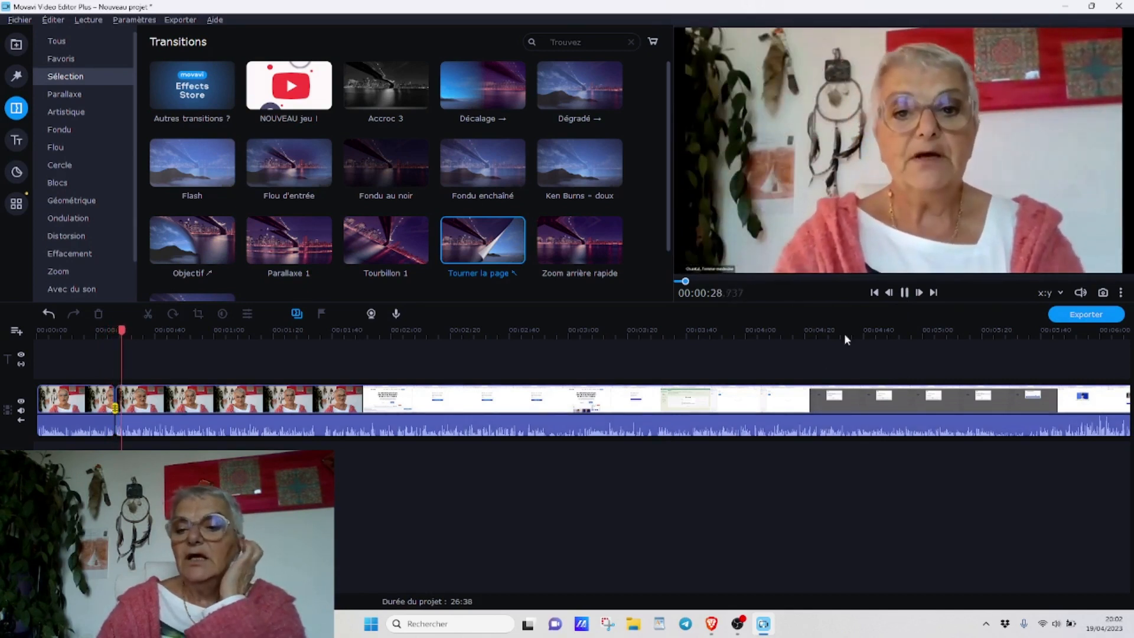
Stop the preview and undo the Tourner la page transition and the 00:00:26.600 split
click(905, 292)
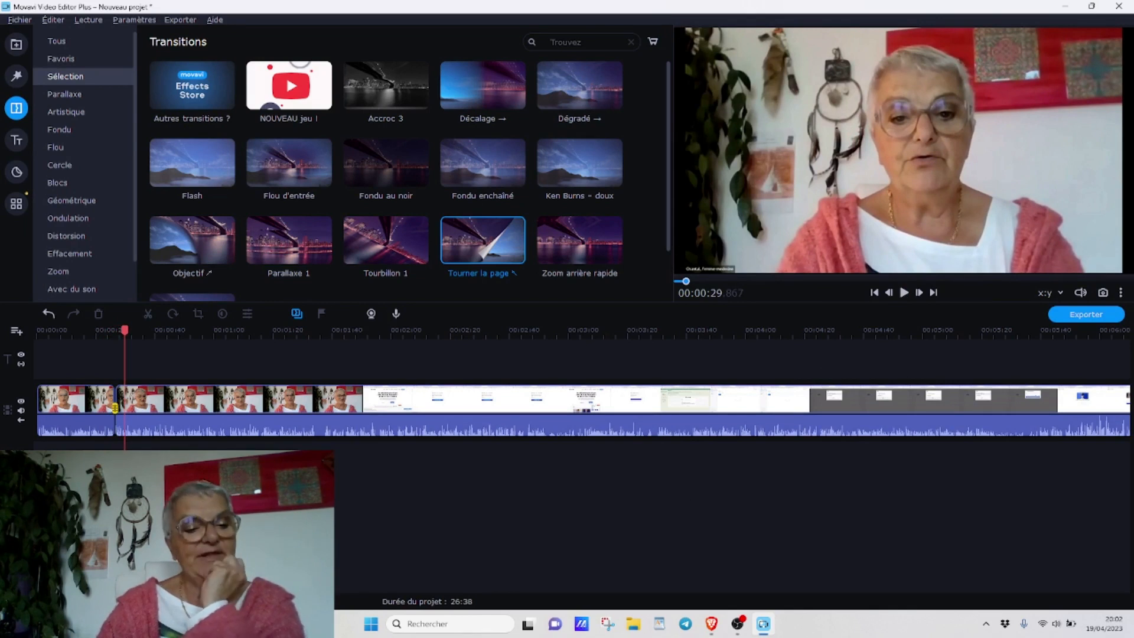
click(52, 320)
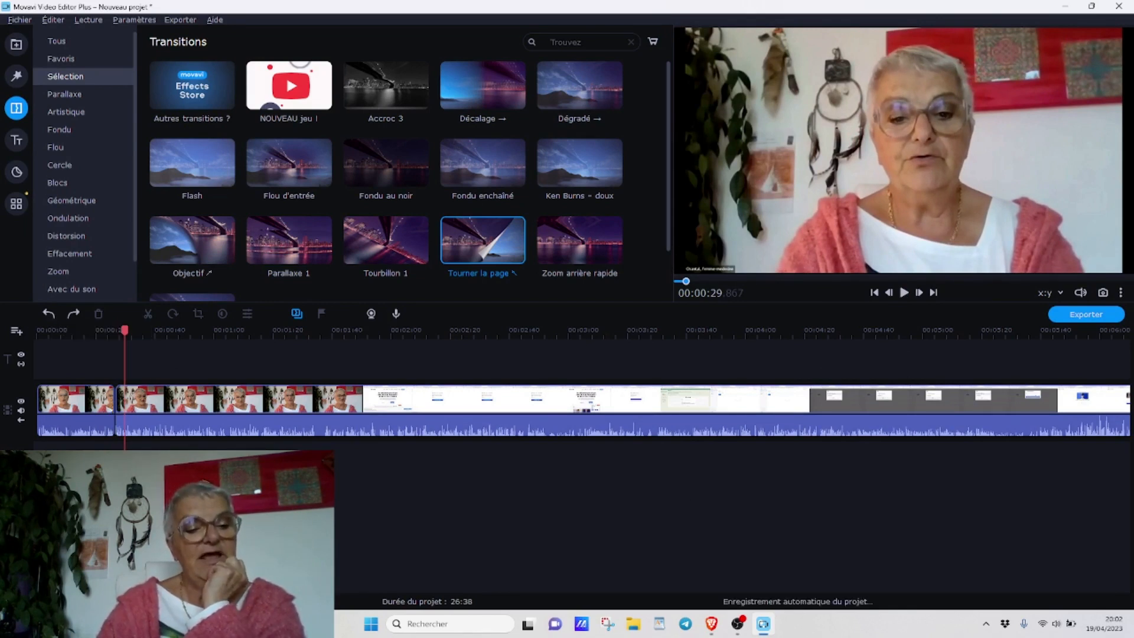
click(47, 317)
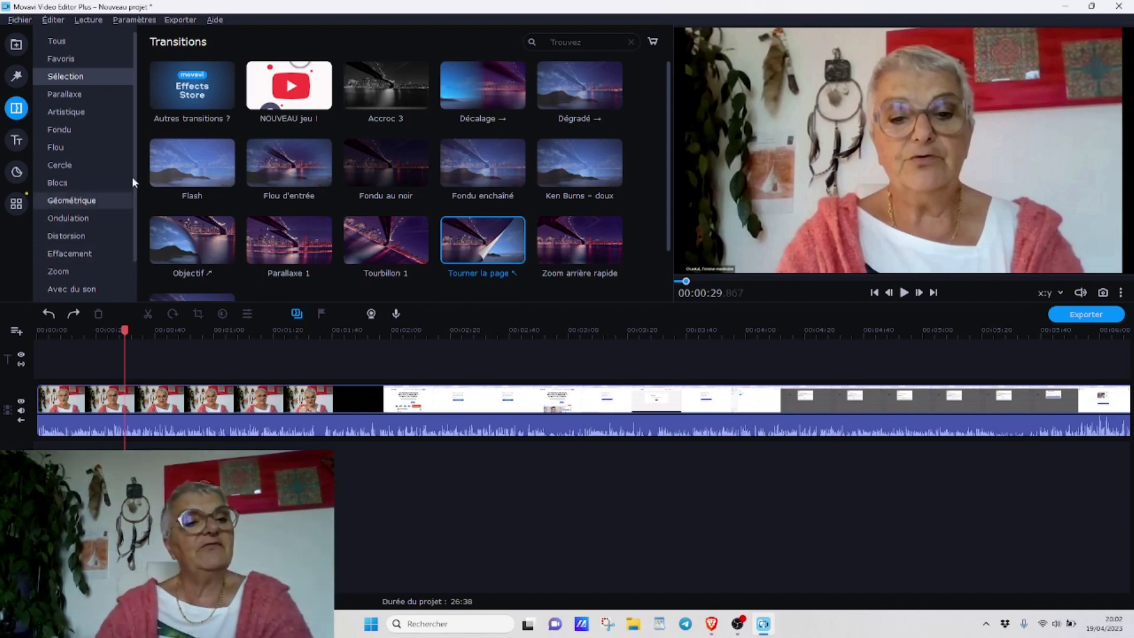
Browse the transition categories, show the Distorsion group and preview its Distorsion - 3 ondes transition
scroll(408, 165, down, 1)
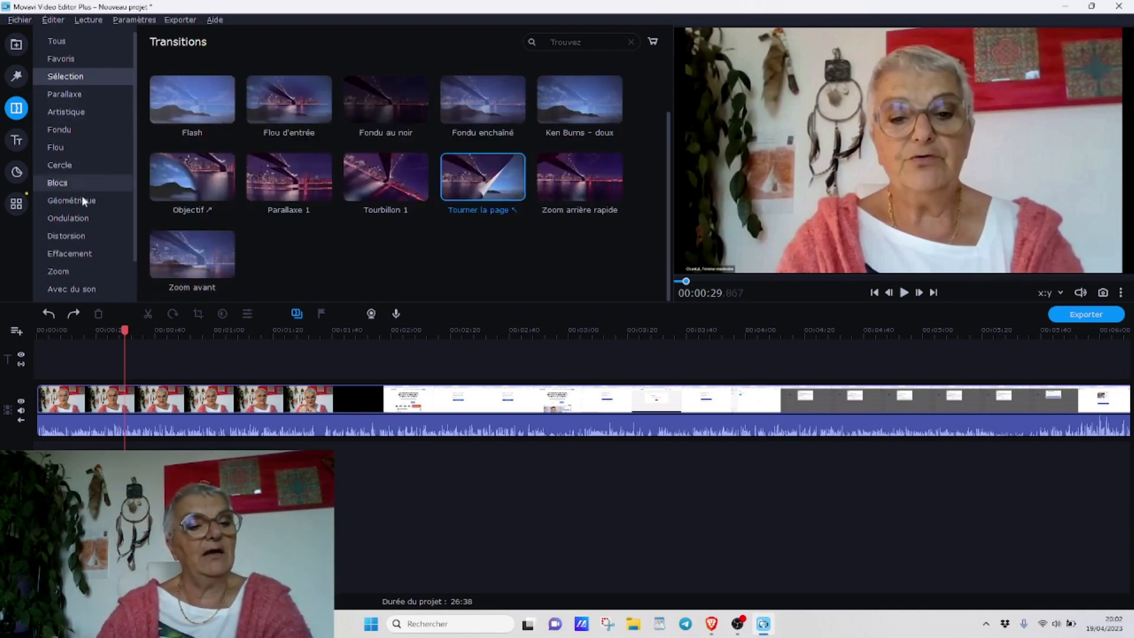
scroll(83, 181, down, 1)
click(68, 201)
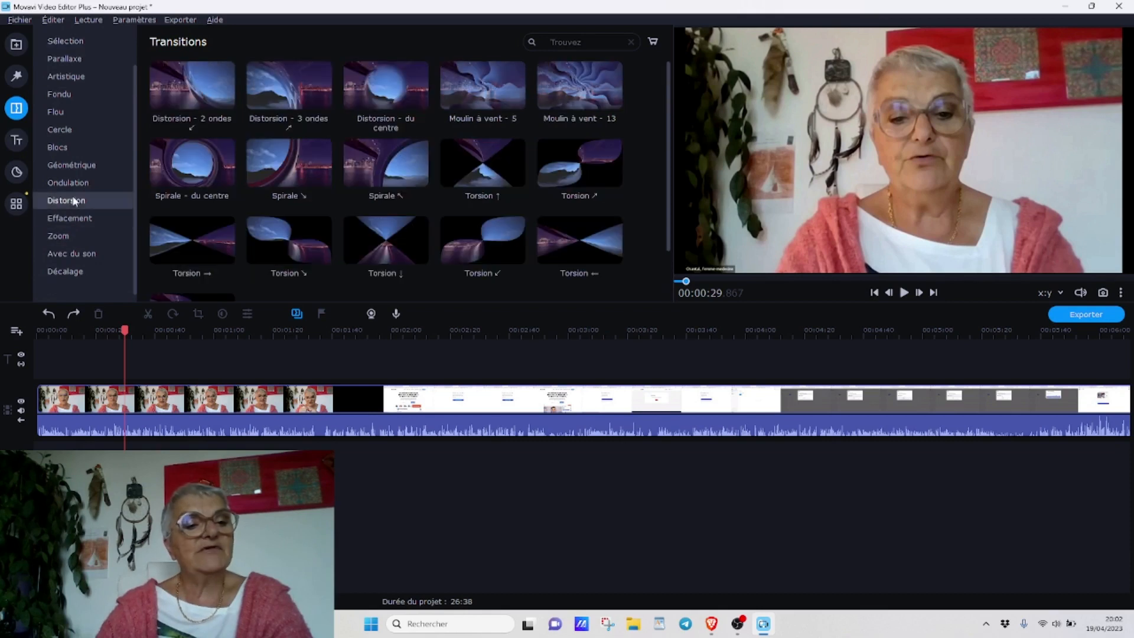
click(289, 89)
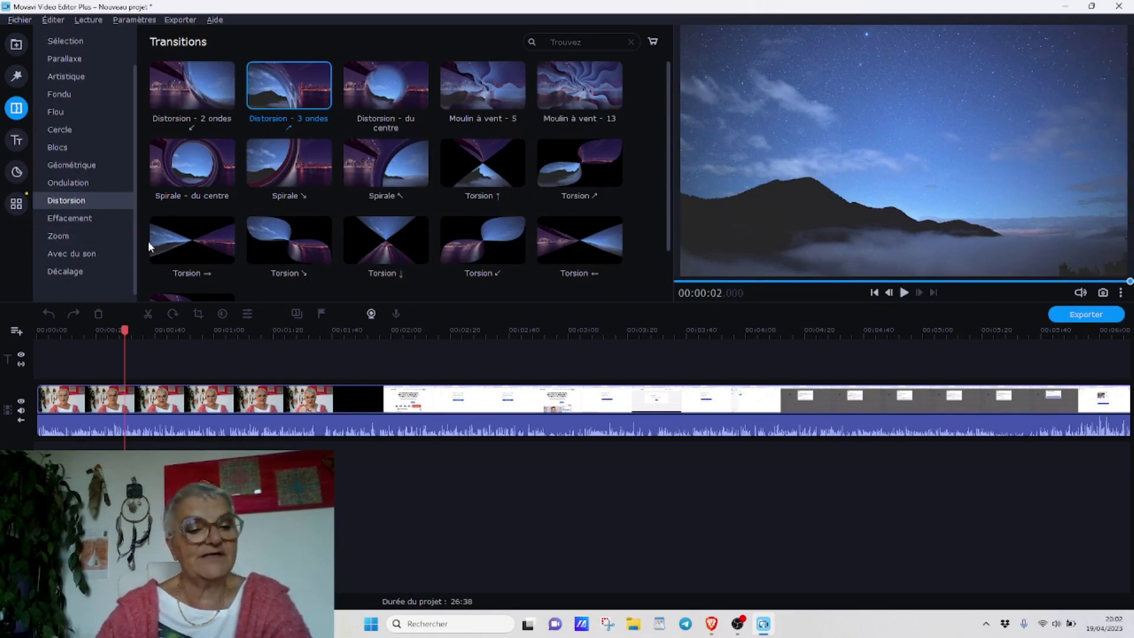
Preview the Moderne - cercle title, add it to the title track at 00:00:07.200 and open it for editing
click(16, 140)
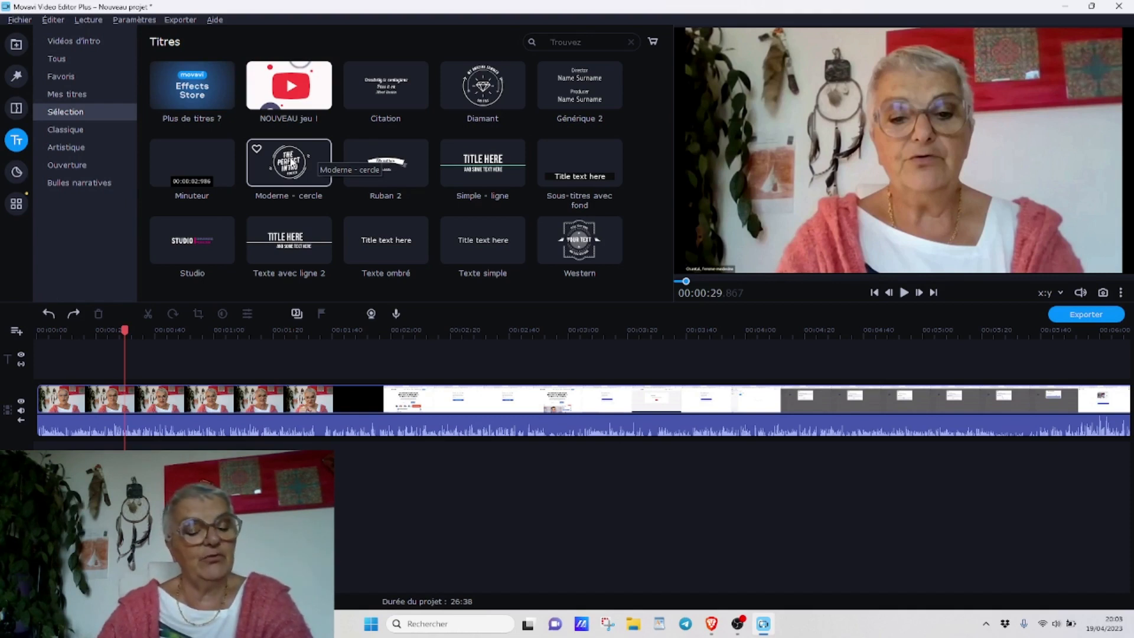
click(291, 164)
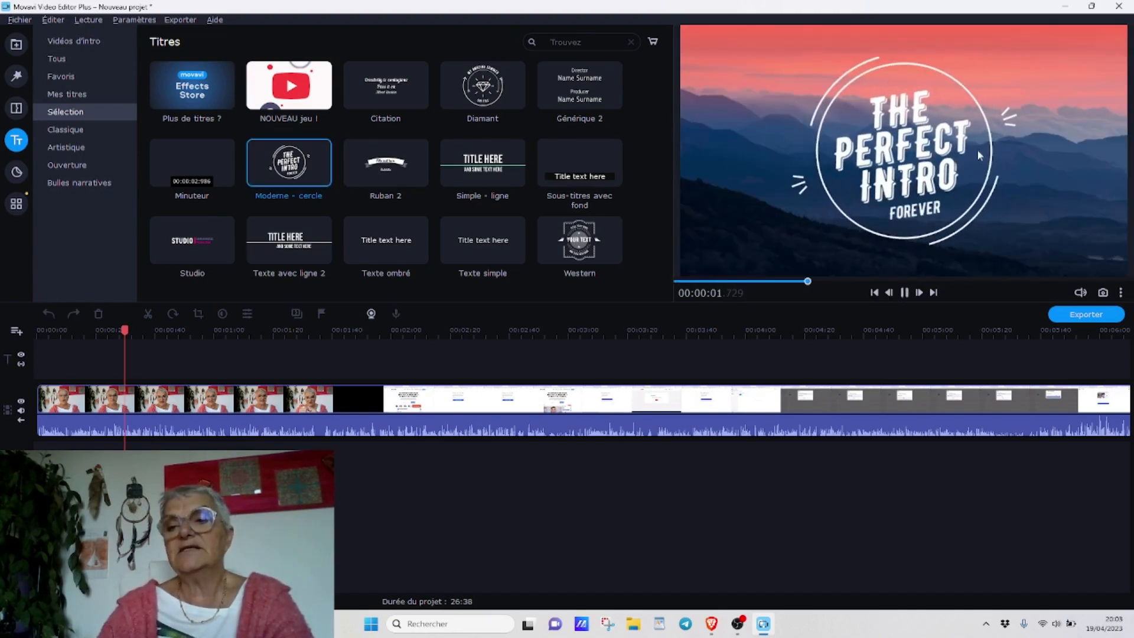
drag(309, 170, 58, 331)
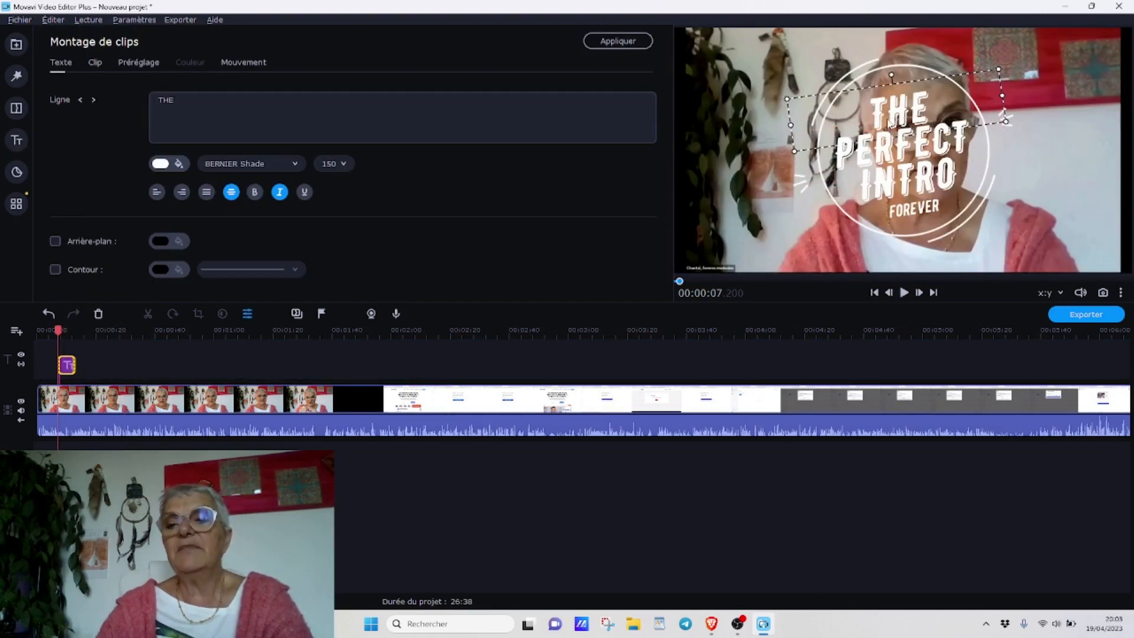
Reposition the title's PERFECT line between THE and INTRO and replace its text with PRESENTATION
click(892, 108)
click(935, 180)
click(924, 222)
click(911, 140)
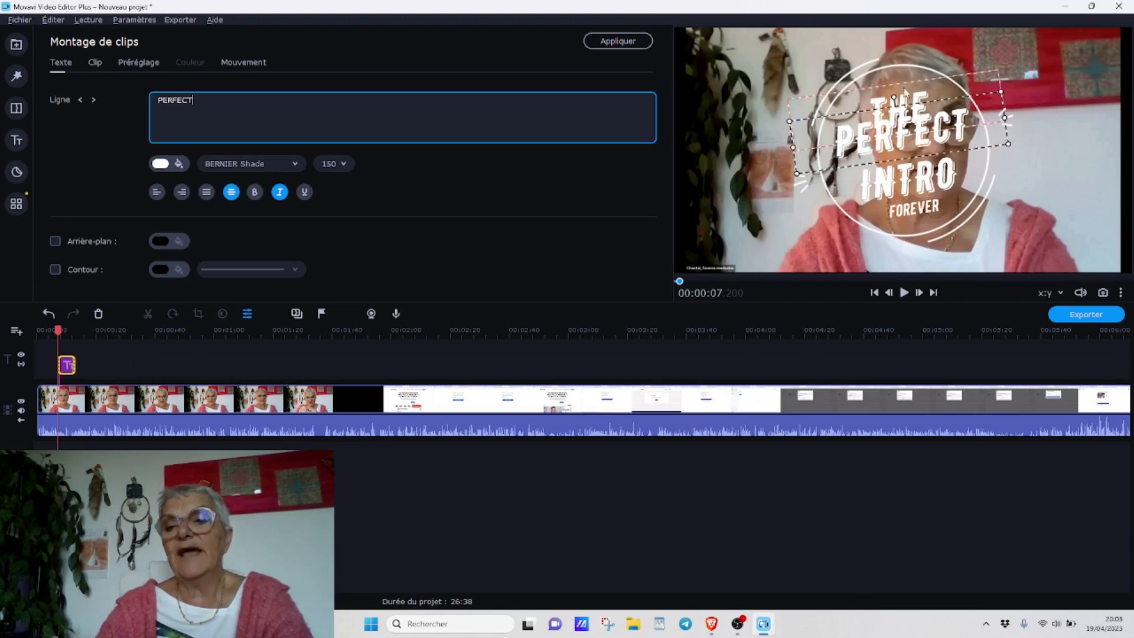
drag(912, 140, 910, 147)
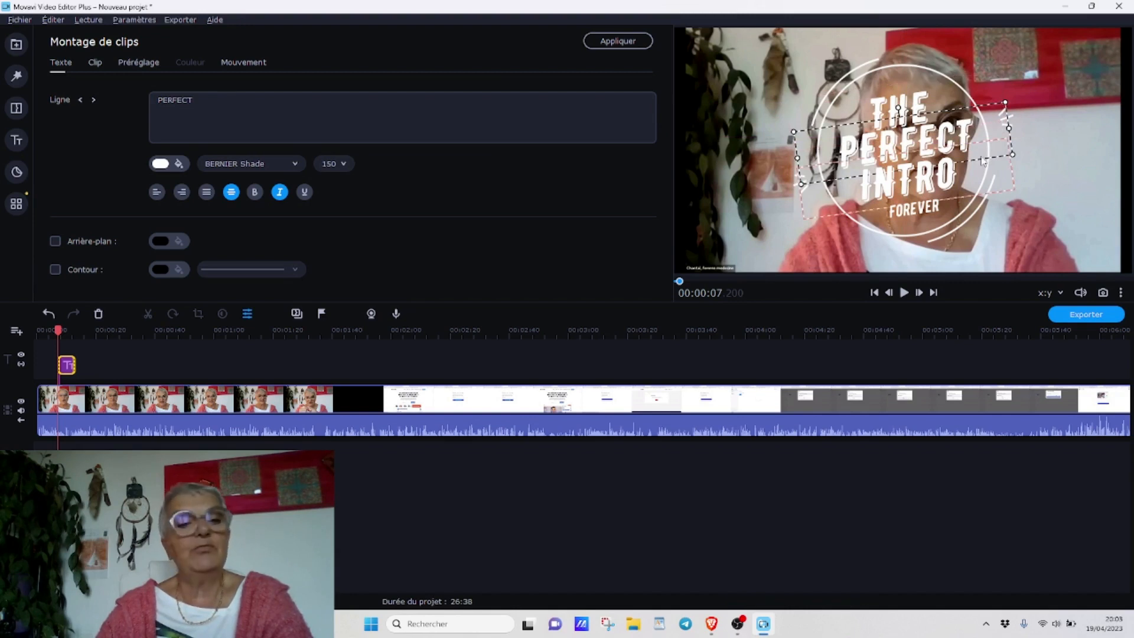
click(206, 99)
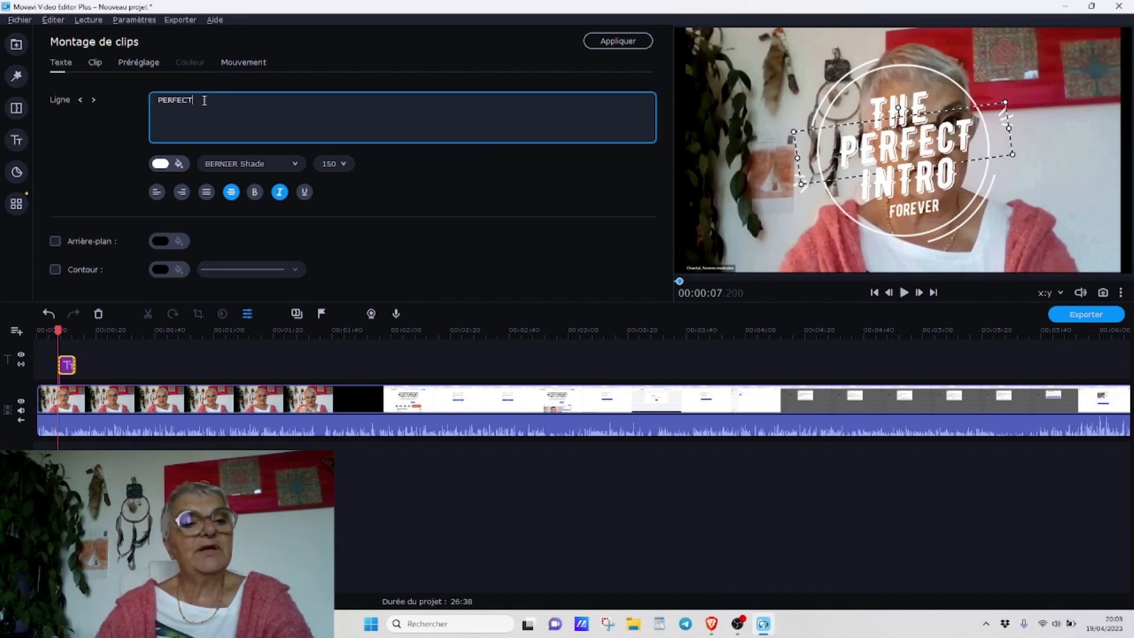
text(PR)
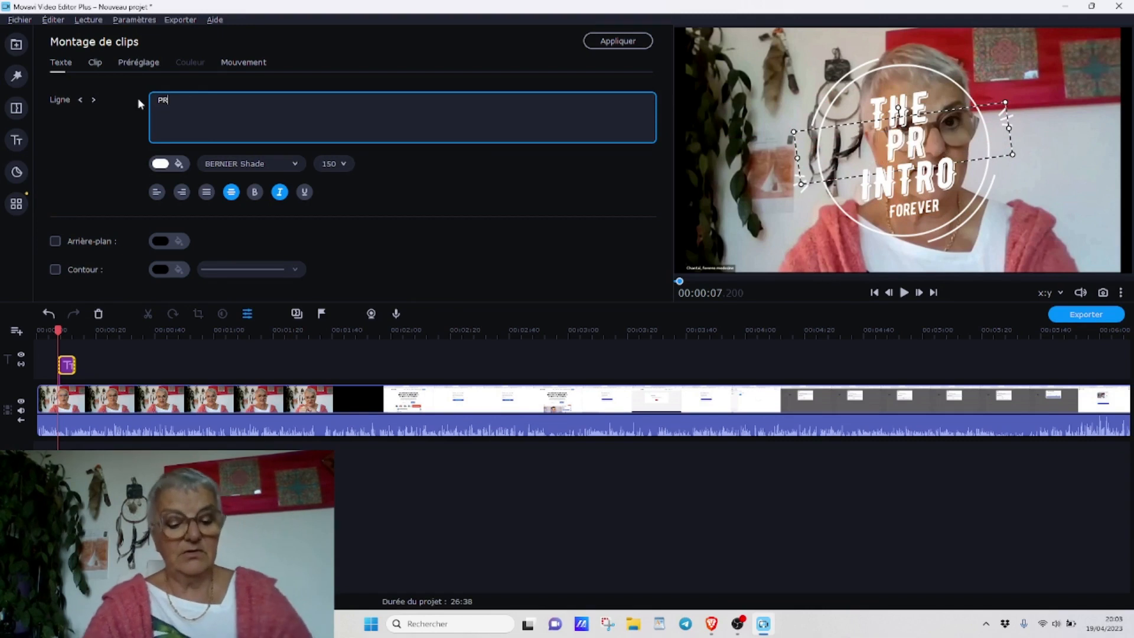
text(ESENTATION)
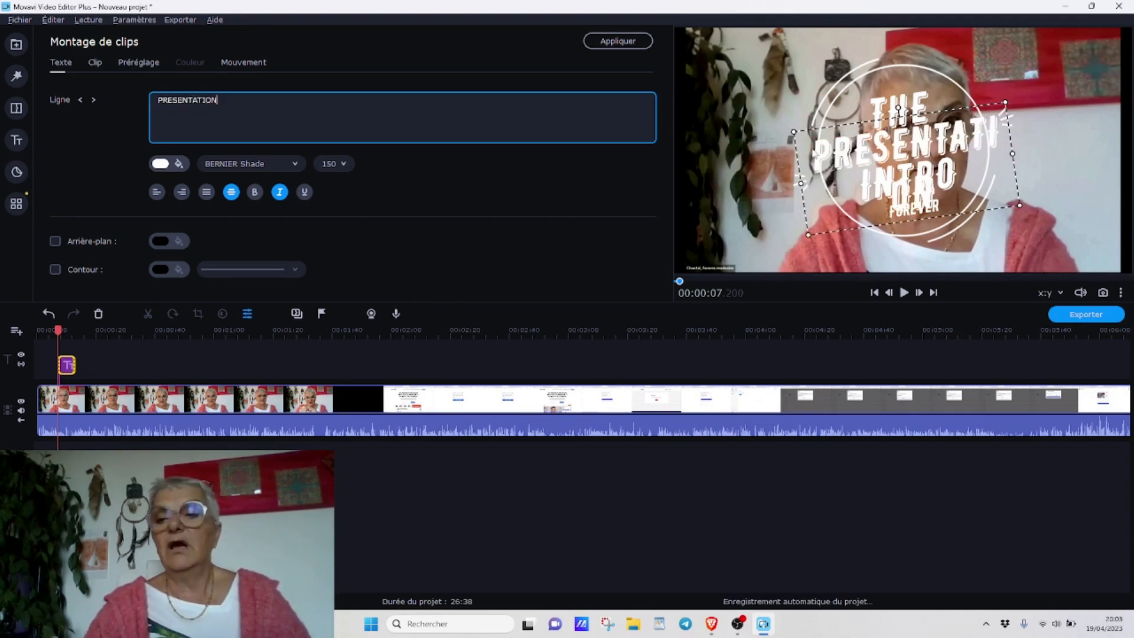
Widen the PRESENTATION text box on both sides so the word fits on one line
click(1015, 153)
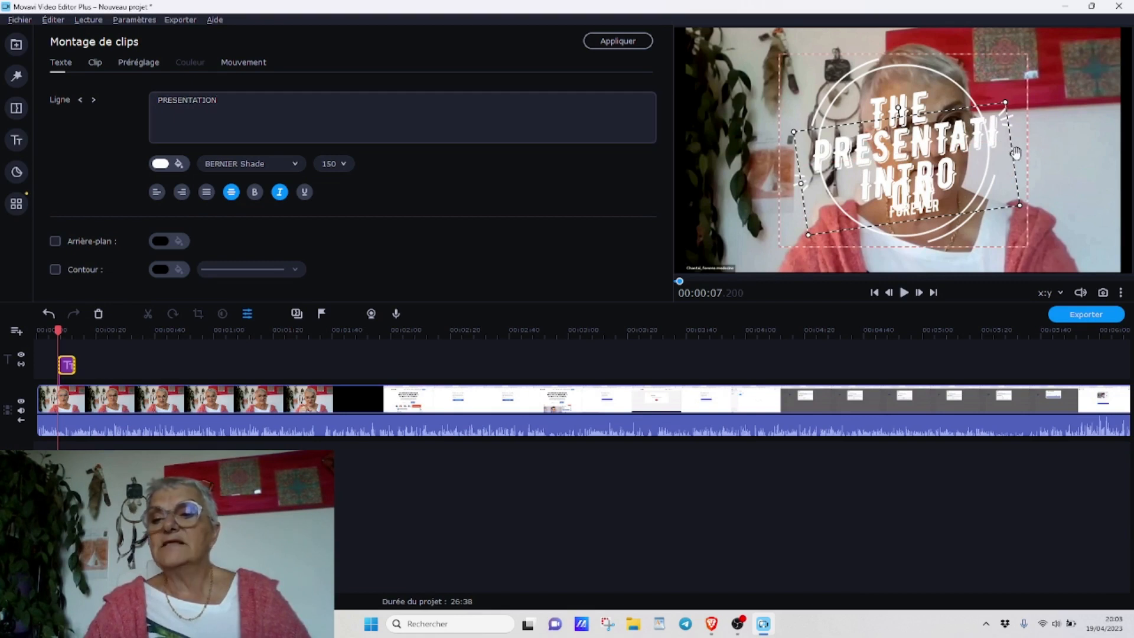
drag(1013, 155, 1028, 144)
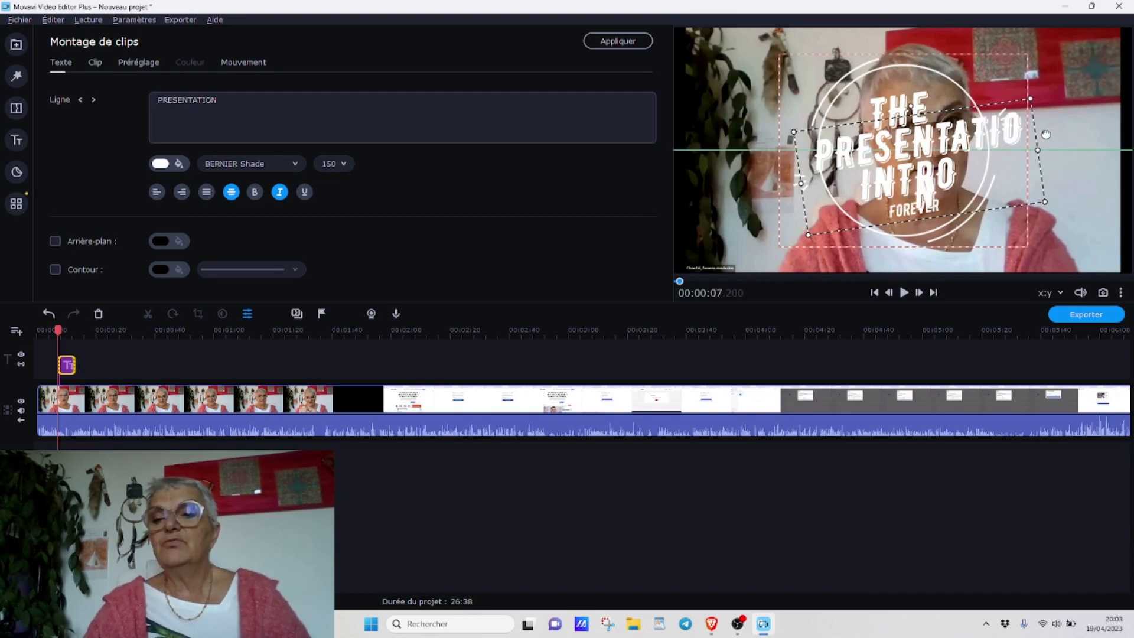
mouse_move(800, 181)
mouse_down()
mouse_move(776, 186)
mouse_move(809, 175)
mouse_up()
click(800, 181)
drag(801, 183, 763, 163)
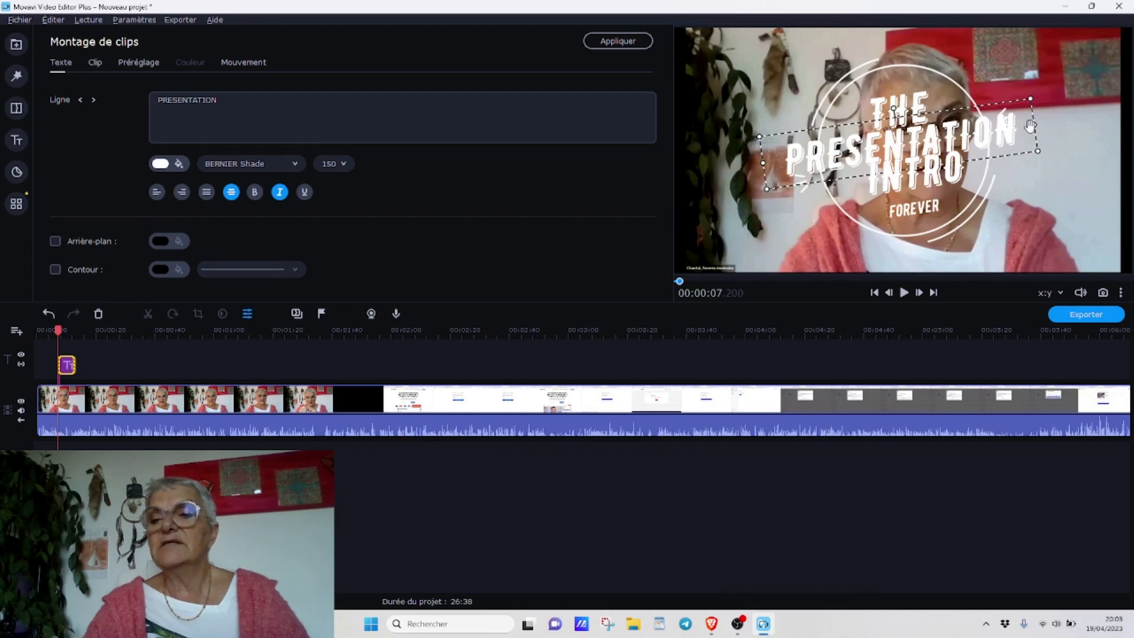
drag(1033, 123, 1045, 123)
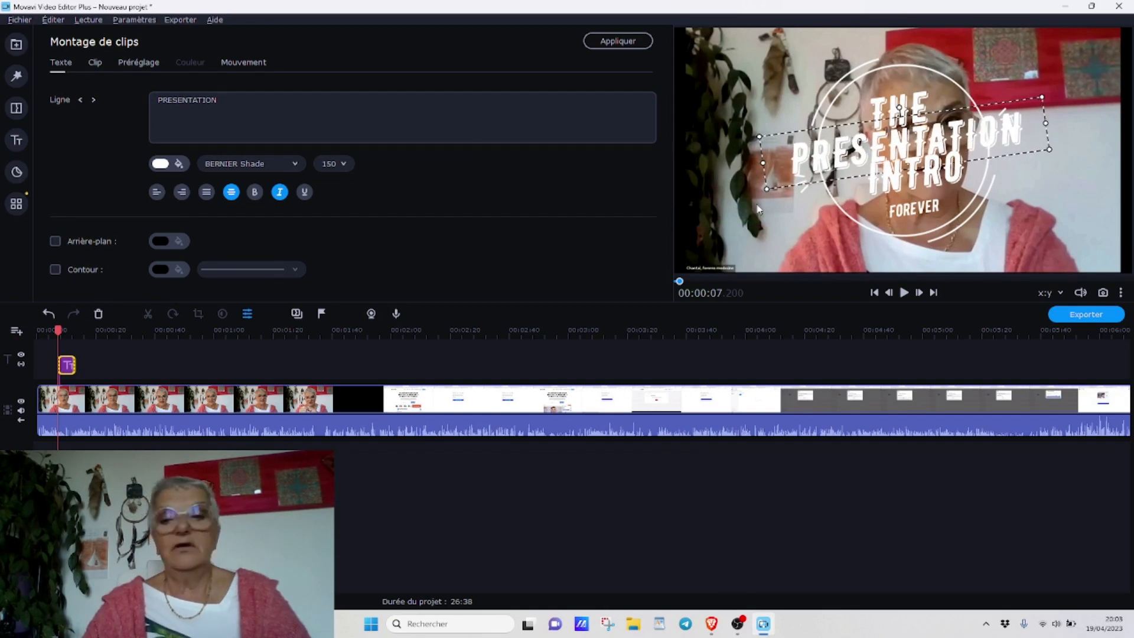
Replace the title's INTRO line with MOVAVI and deselect the text
click(884, 187)
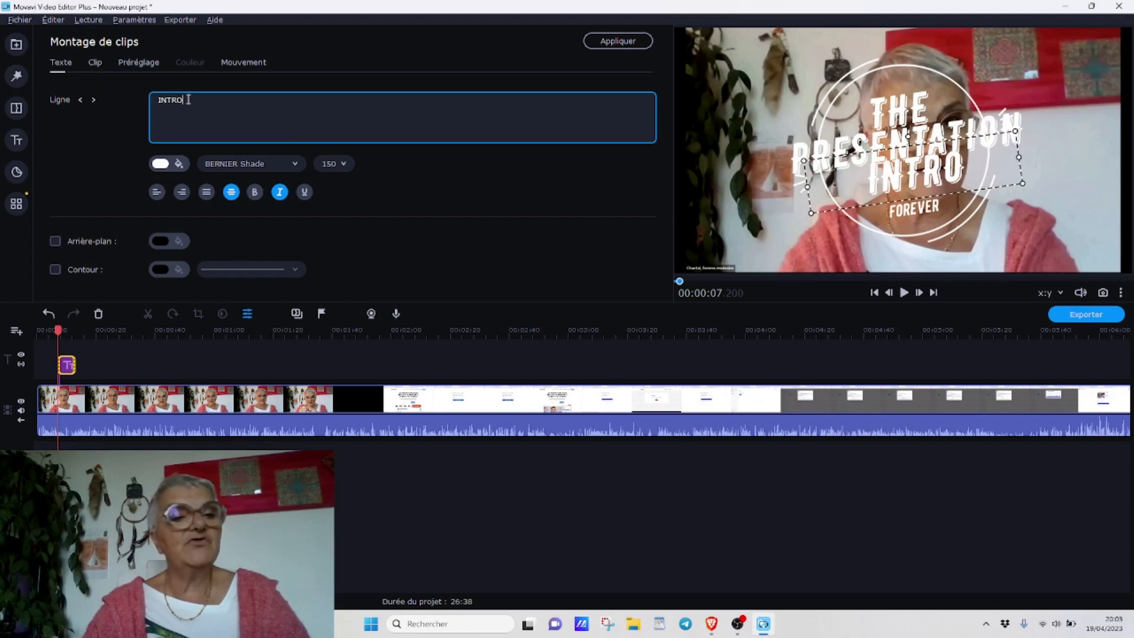
text(MO)
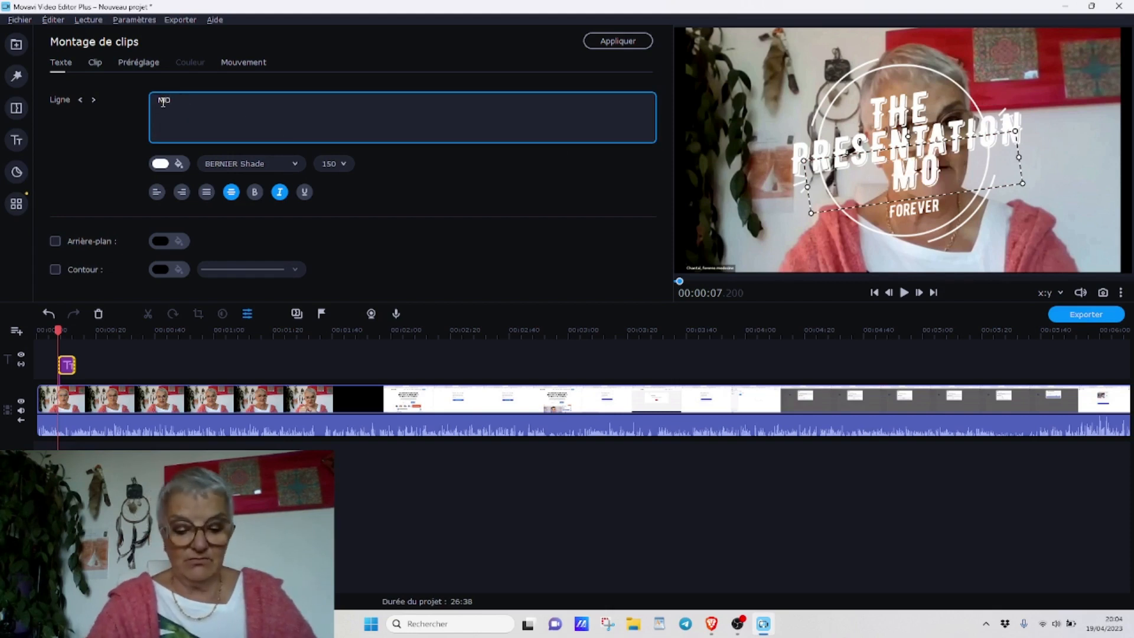
text(VAVI)
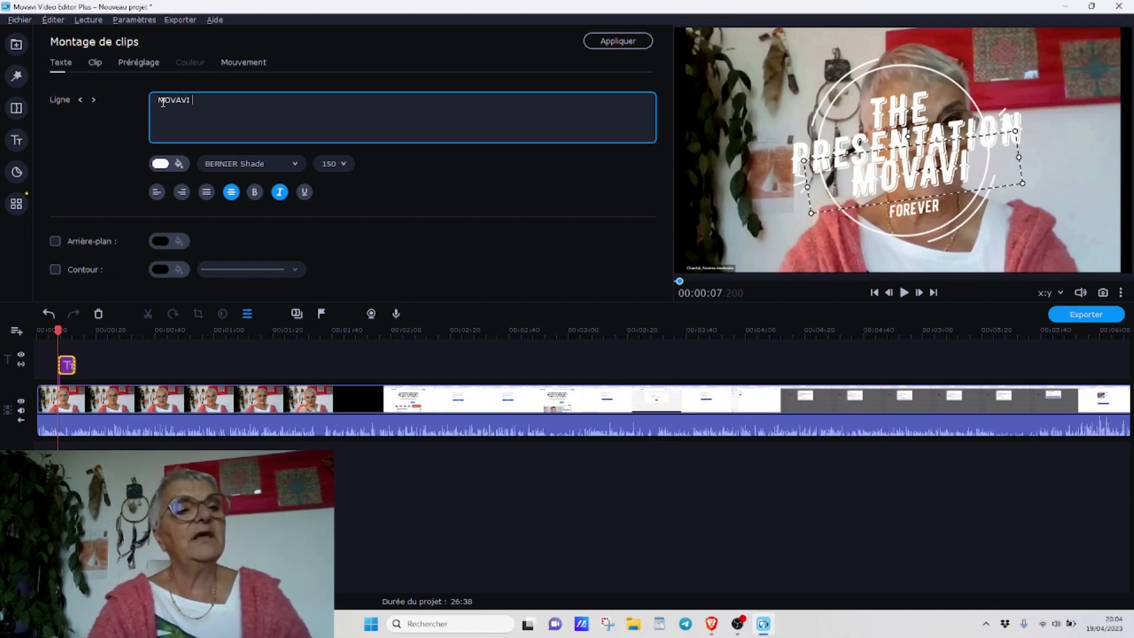
key(BackSpace)
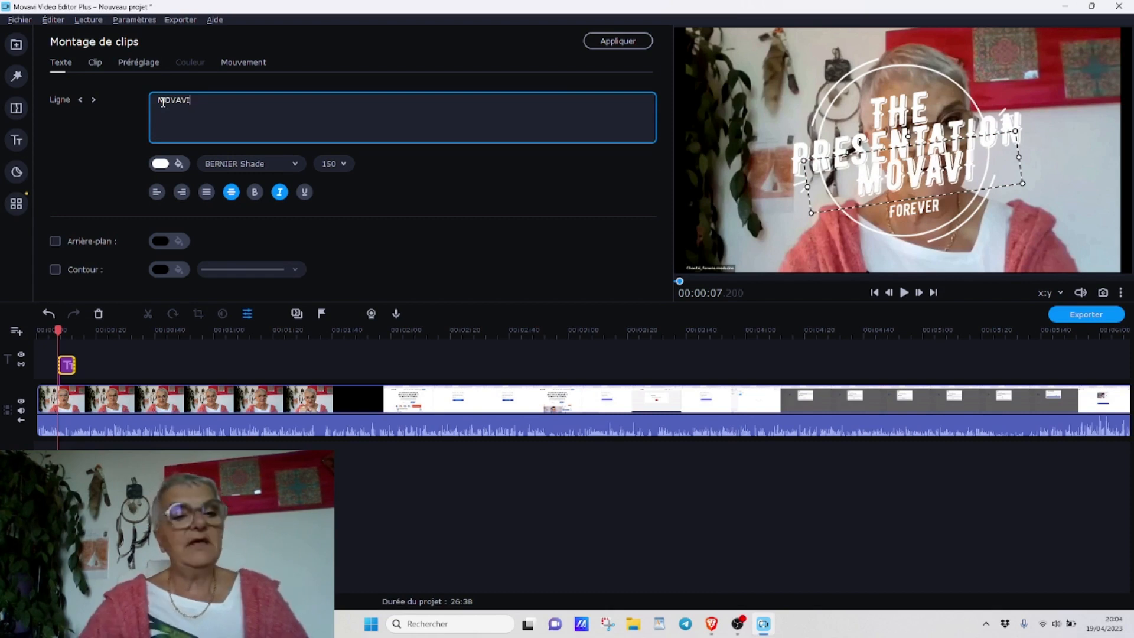
click(1065, 167)
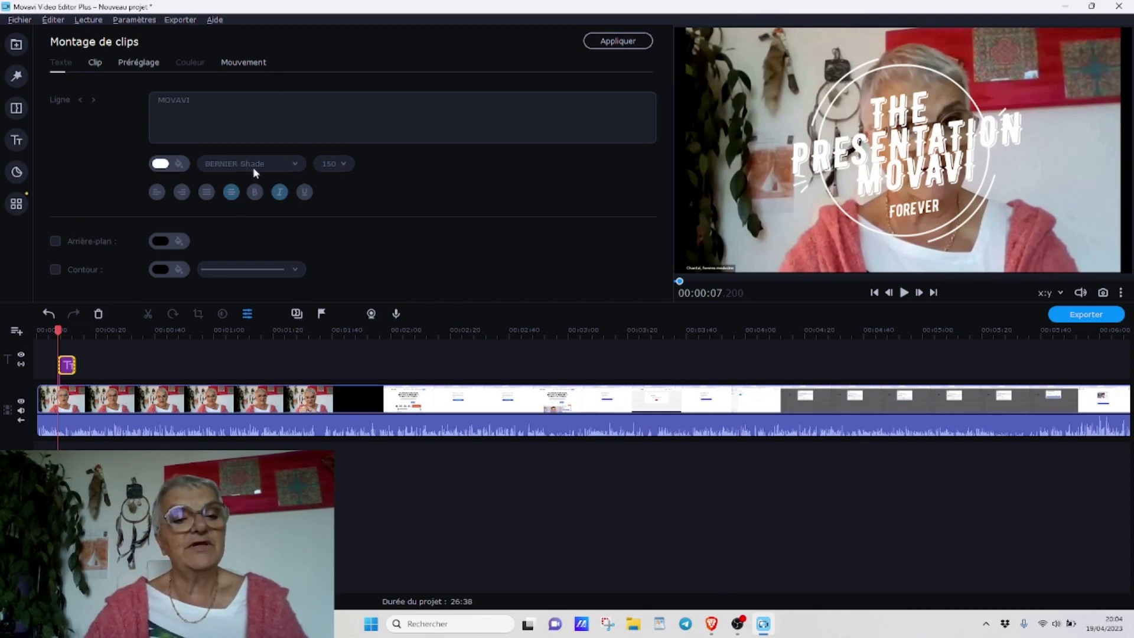
Set the PRESENTATION line's font size to 60 and check the title's duration and animation speed settings
click(879, 152)
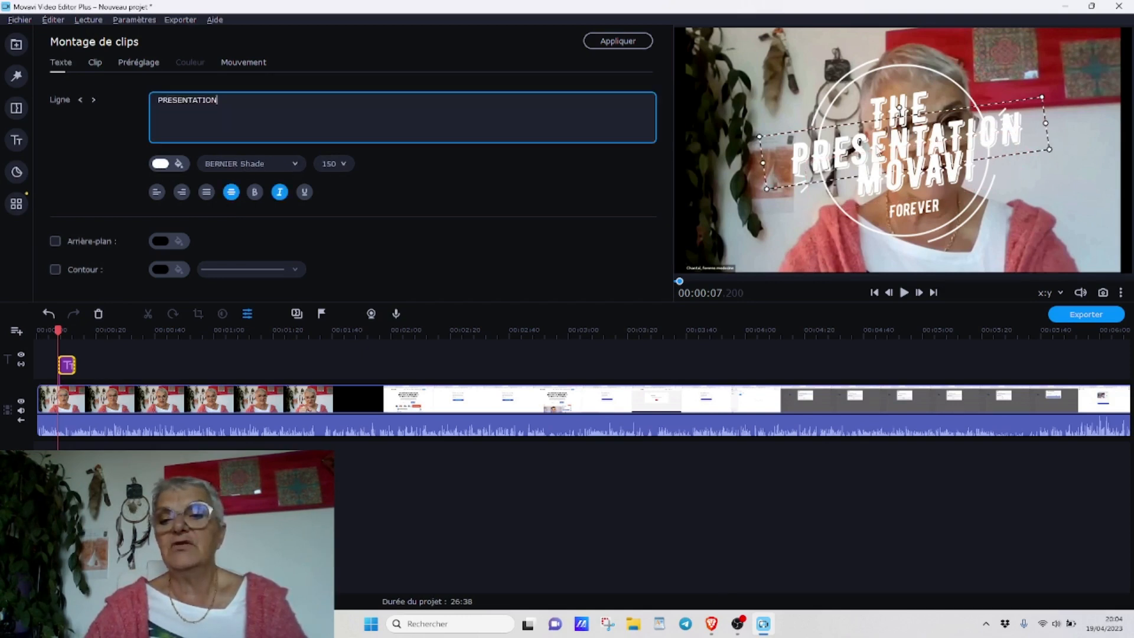
click(295, 164)
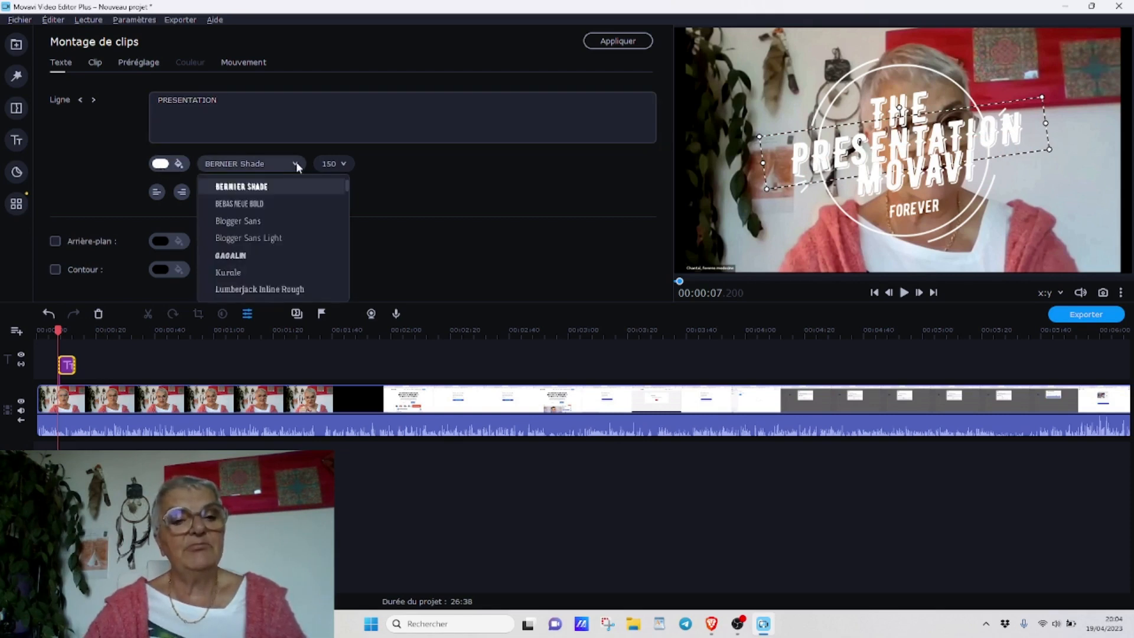
click(344, 166)
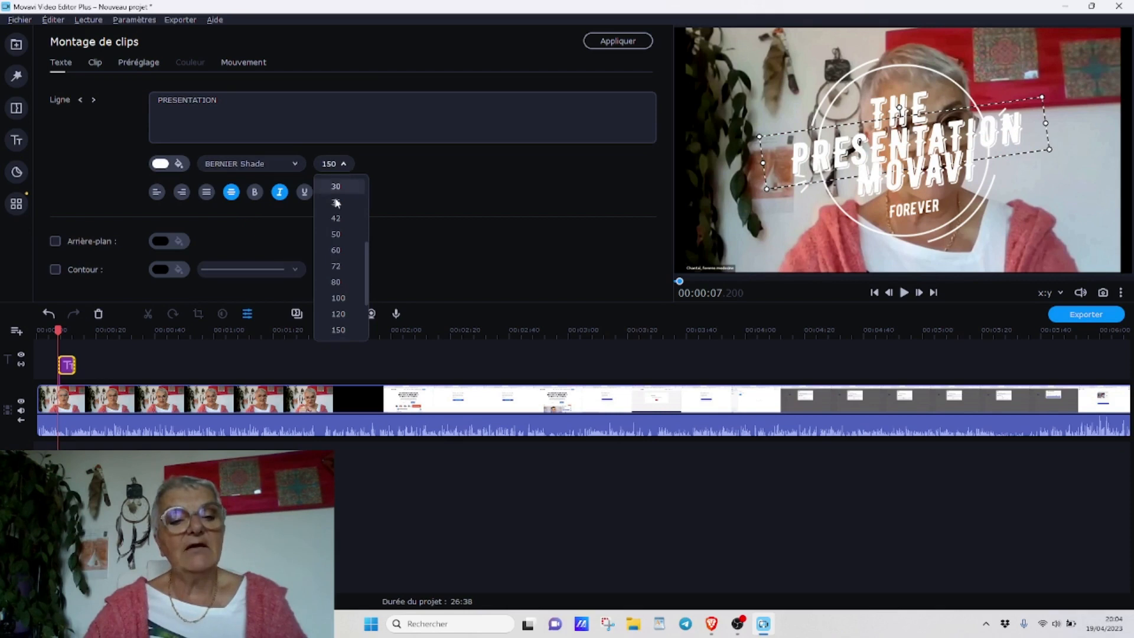
click(334, 252)
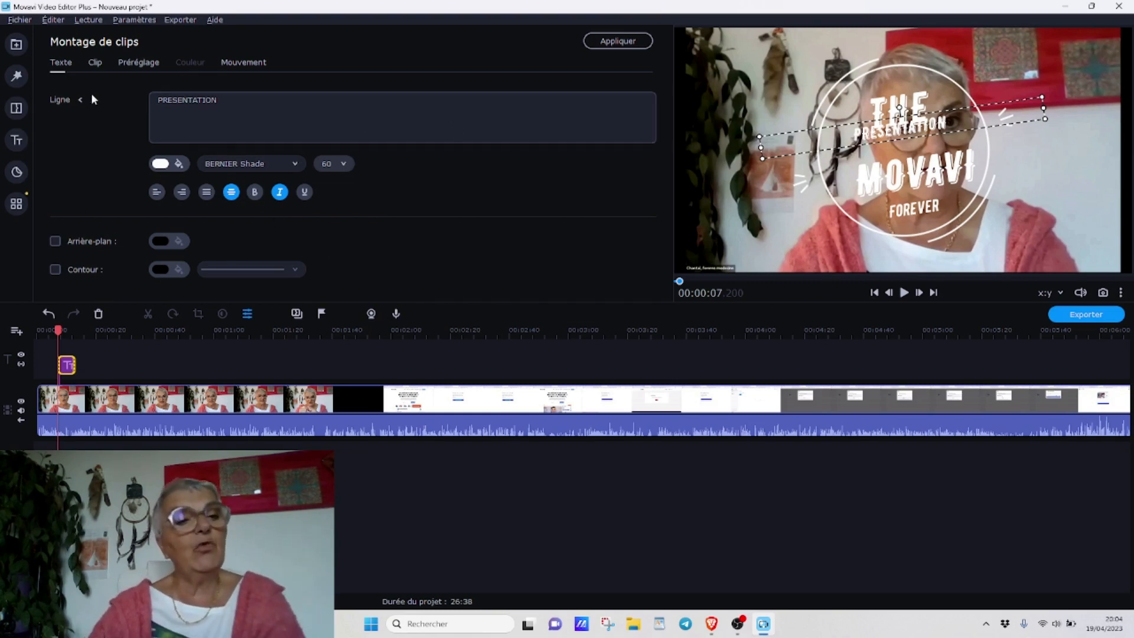
click(96, 63)
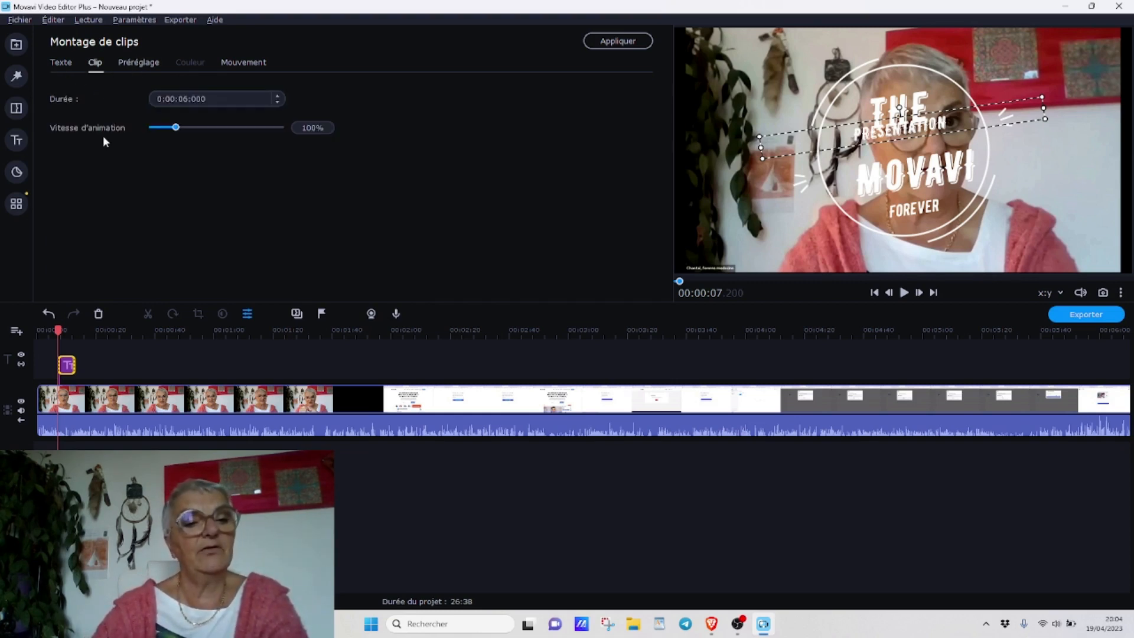
click(61, 63)
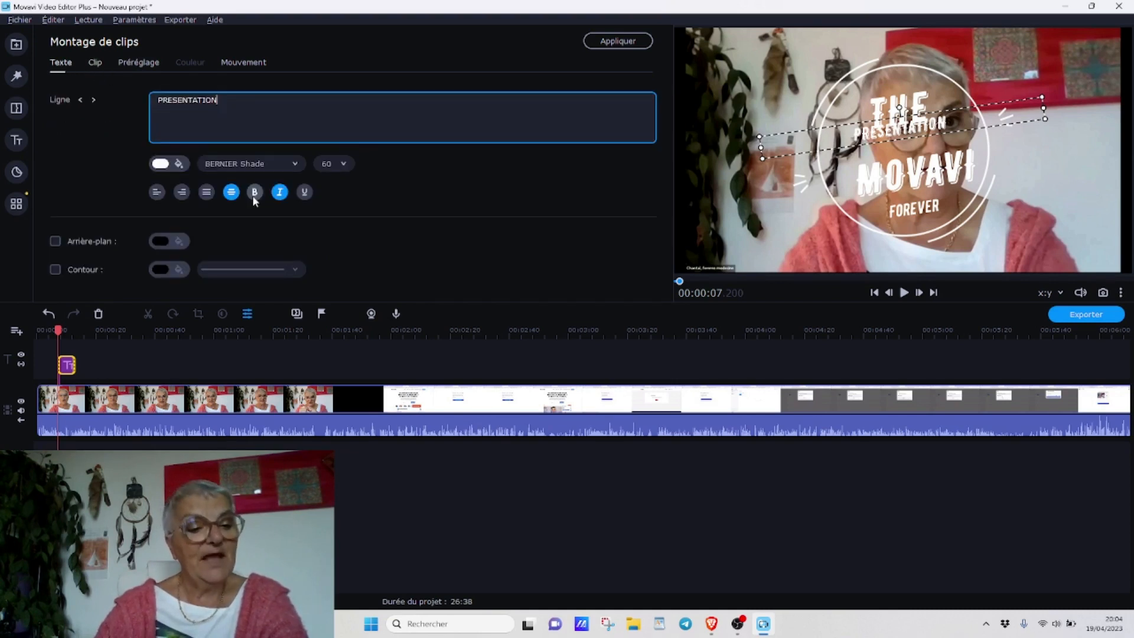
Undo all title edits, the title itself and the opening segment's deletion, and redo that deletion
click(47, 317)
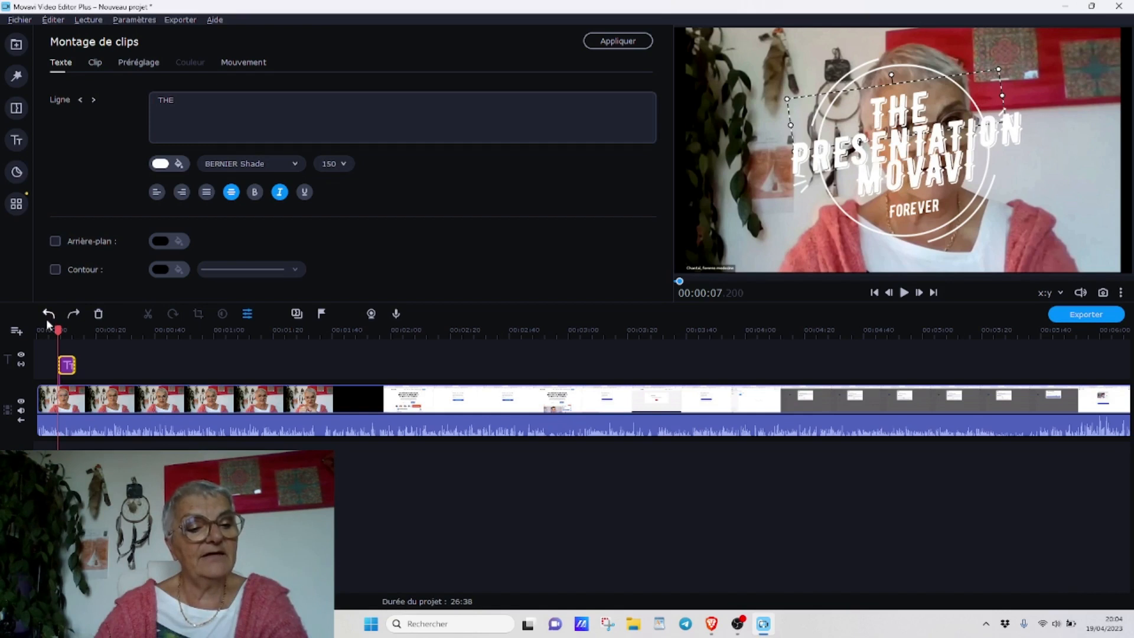
click(66, 365)
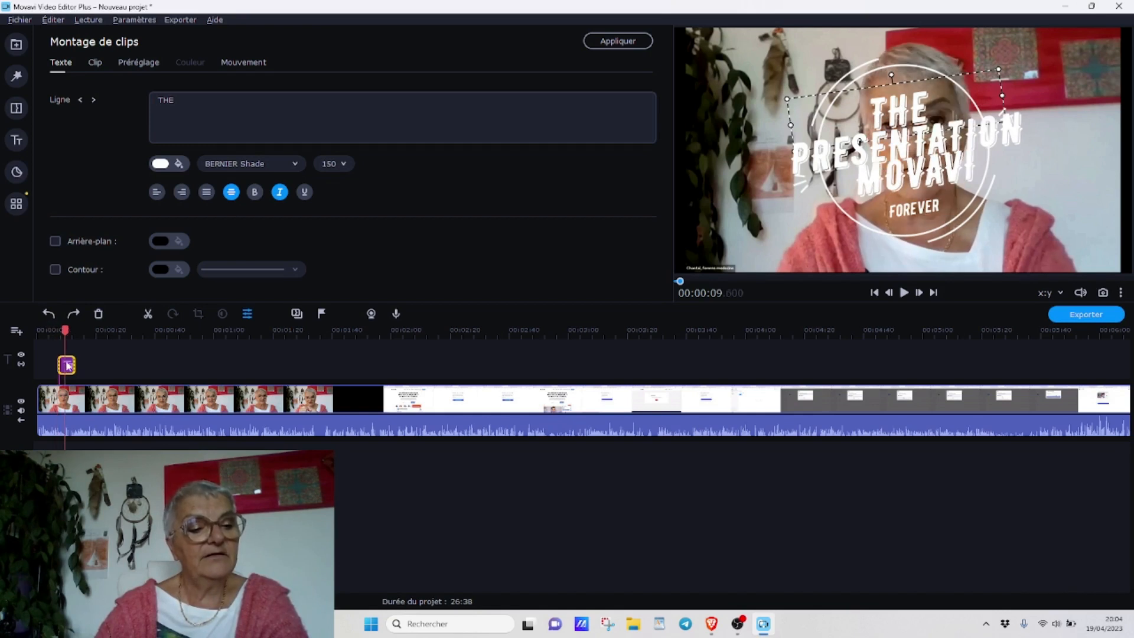
click(48, 315)
click(49, 315)
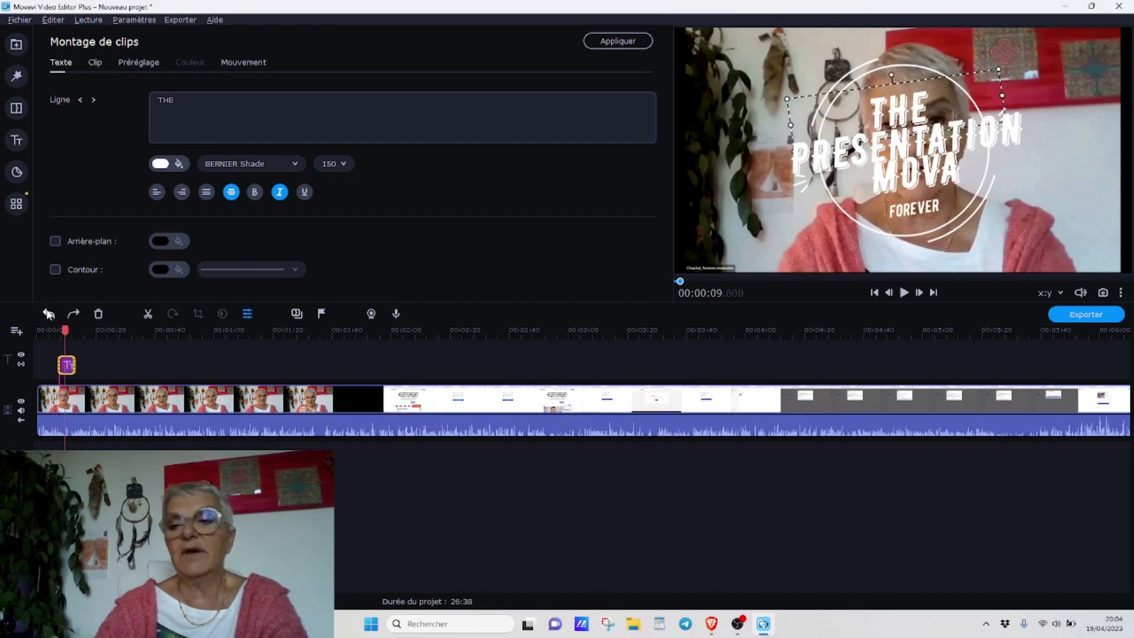
click(49, 315)
click(48, 314)
click(49, 315)
click(48, 315)
click(48, 315)
click(49, 315)
click(48, 315)
click(48, 315)
click(48, 314)
click(49, 315)
click(48, 315)
click(47, 316)
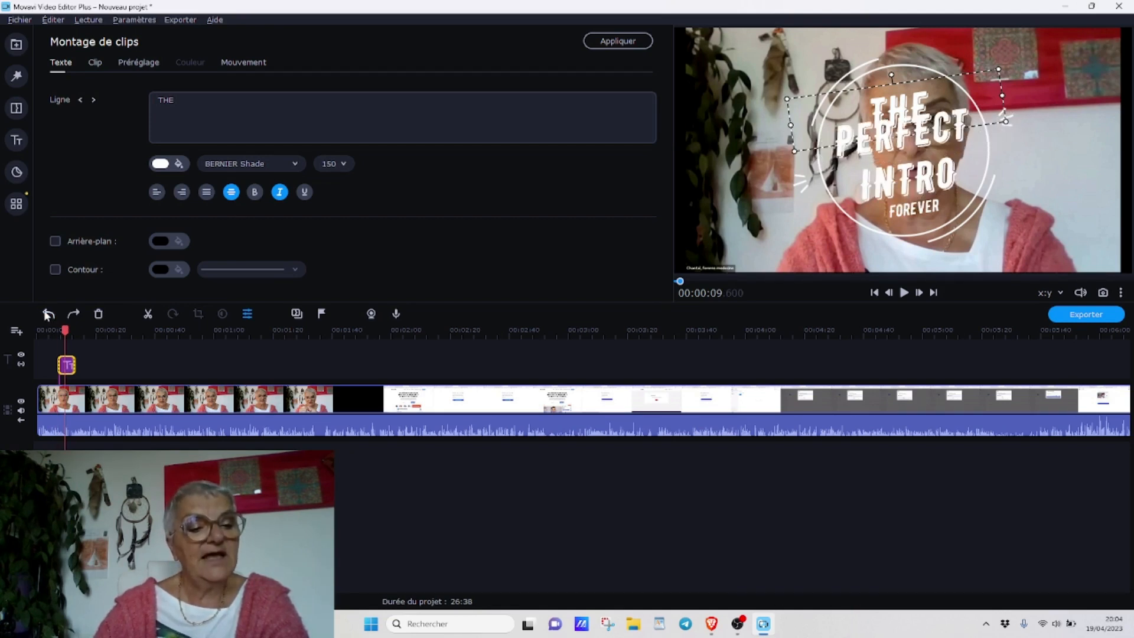
click(47, 316)
click(47, 316)
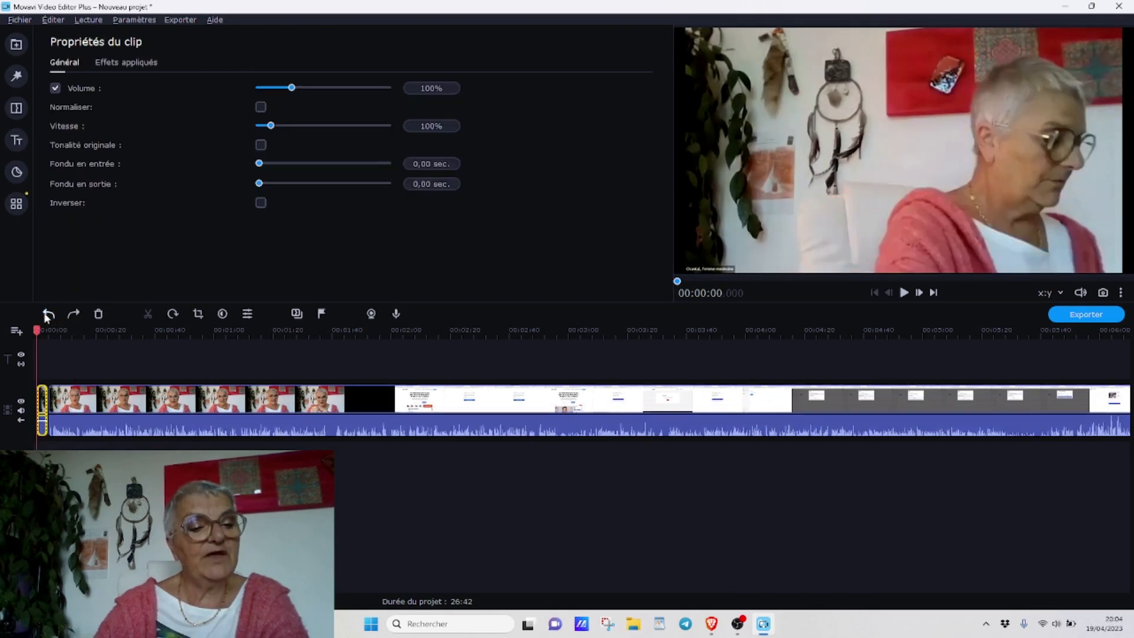
click(76, 314)
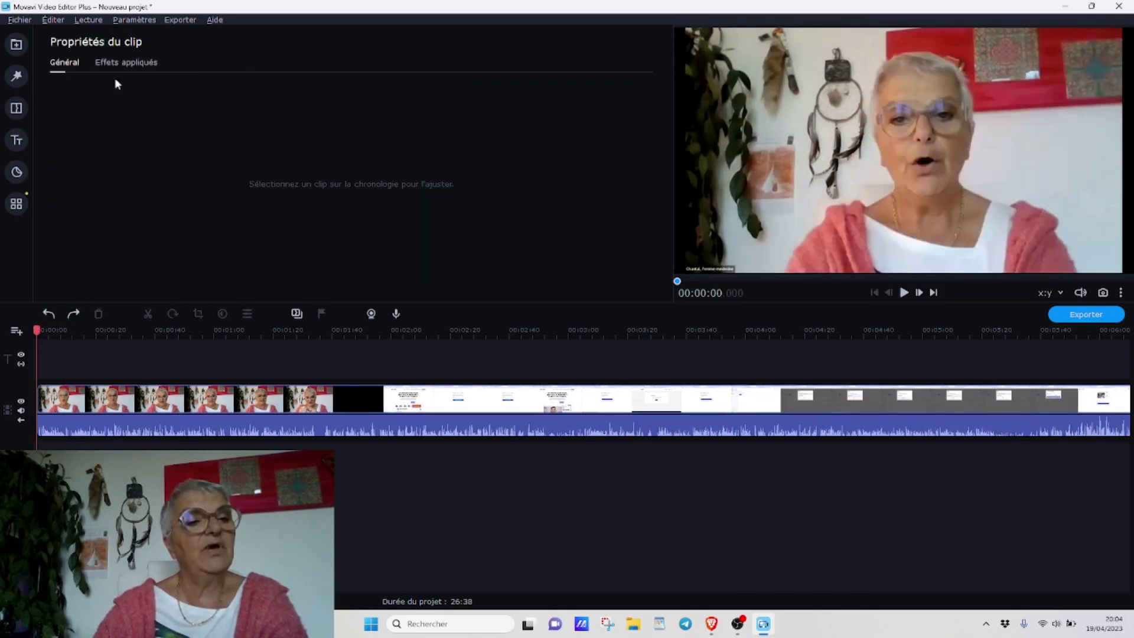
Show the BD decorations and preview the Wow! sticker
click(17, 173)
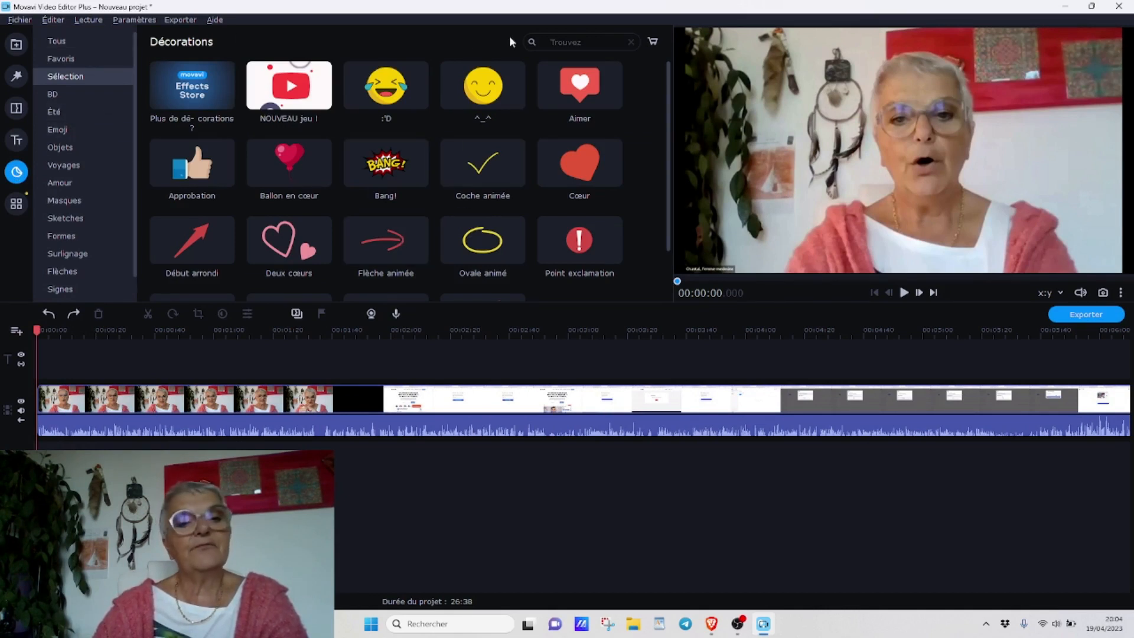
click(75, 95)
click(292, 167)
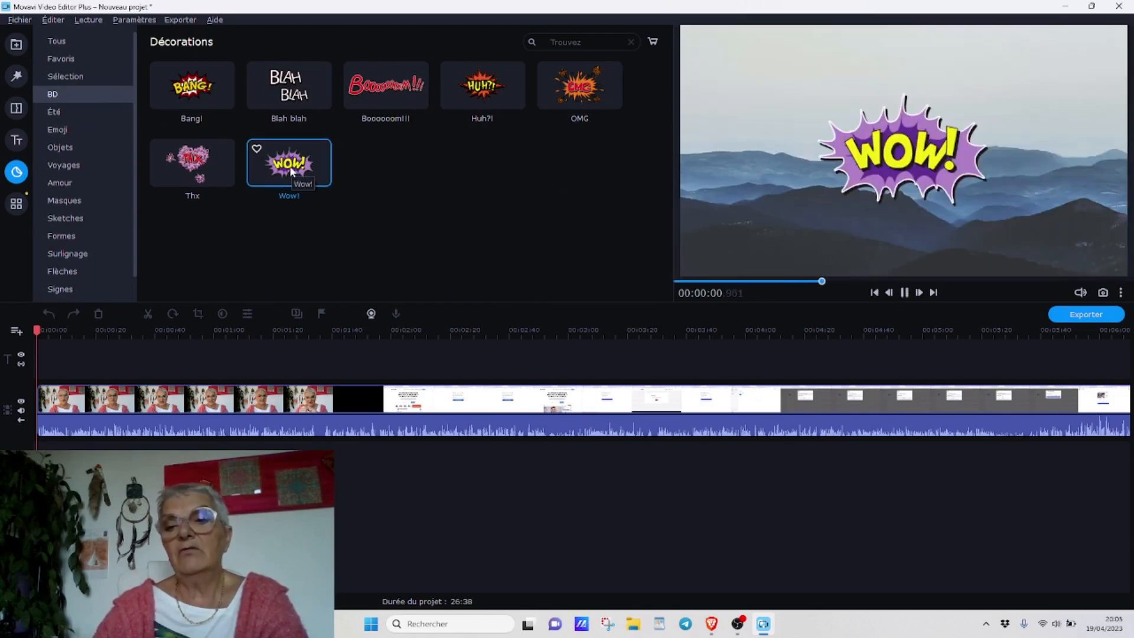
Try the Wow! sticker on the title track at 00:00:30, lengthen it, preview it over the video and undo it
drag(291, 171, 126, 333)
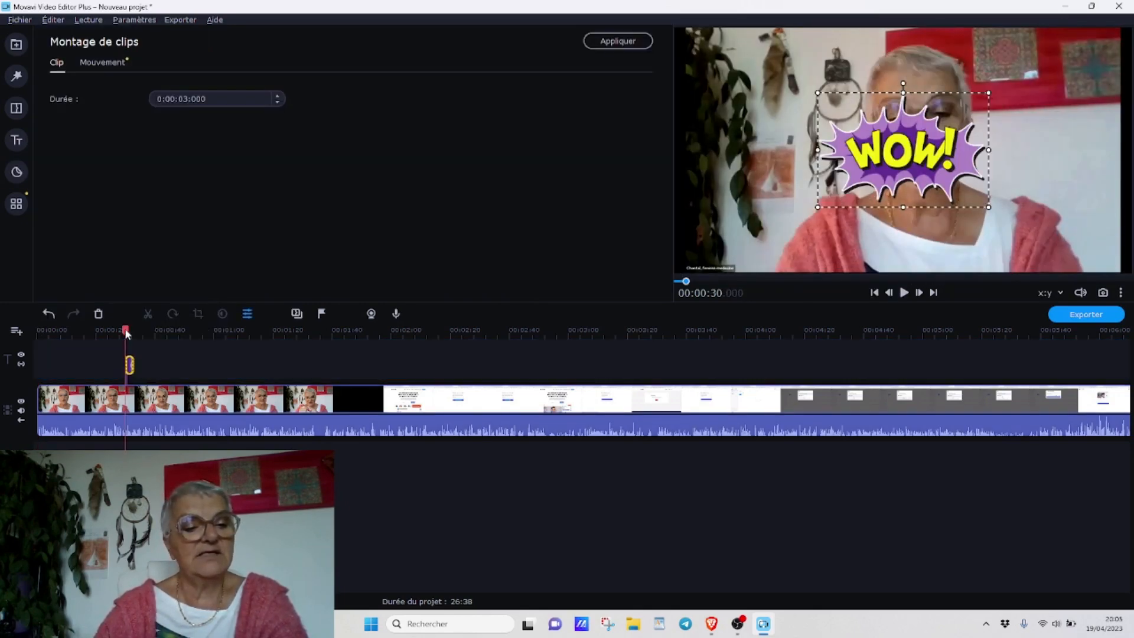
drag(133, 362, 115, 333)
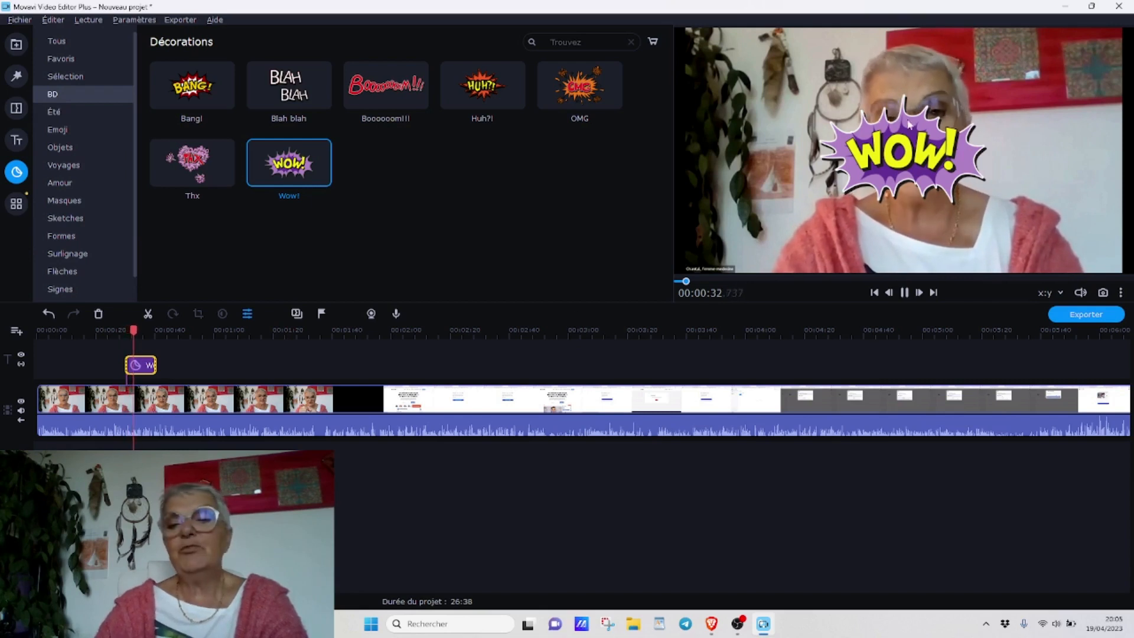
click(904, 295)
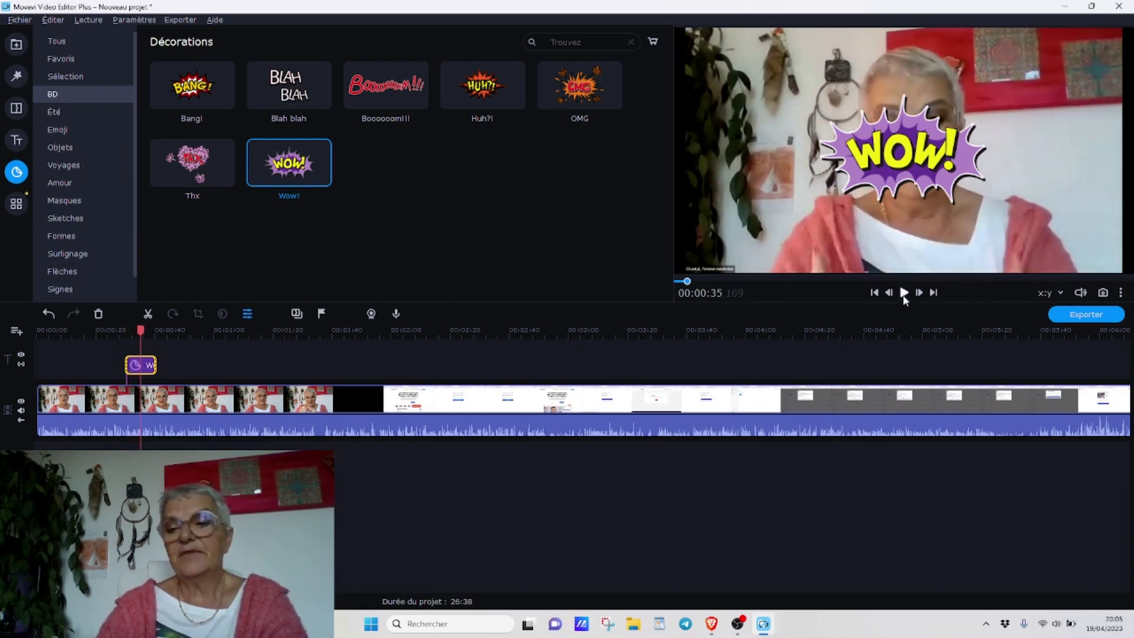
click(148, 372)
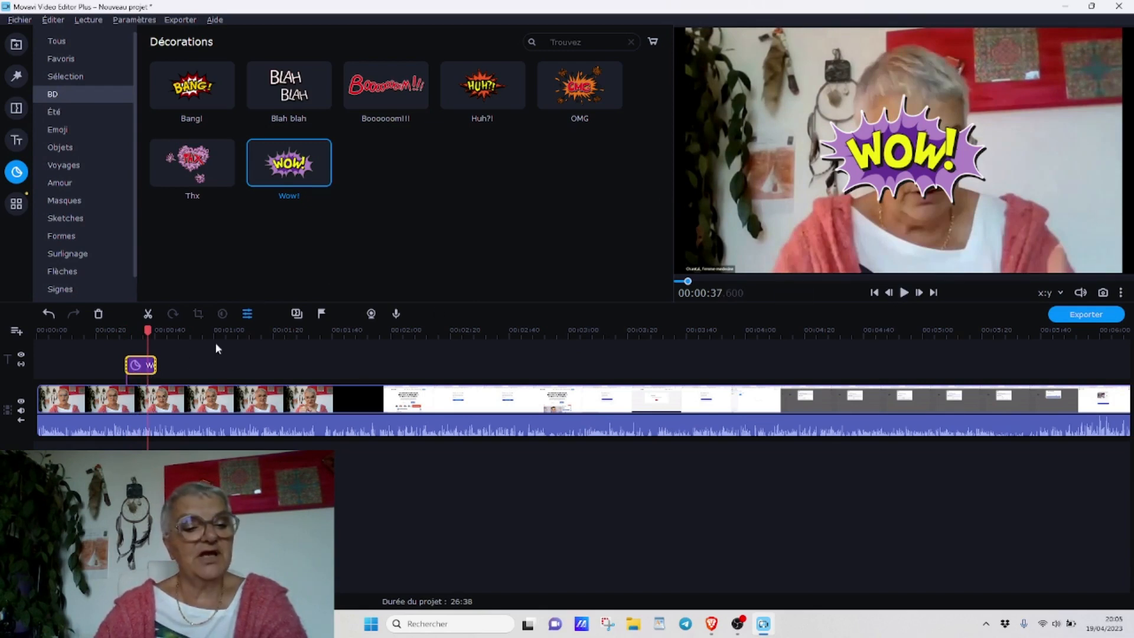
click(139, 369)
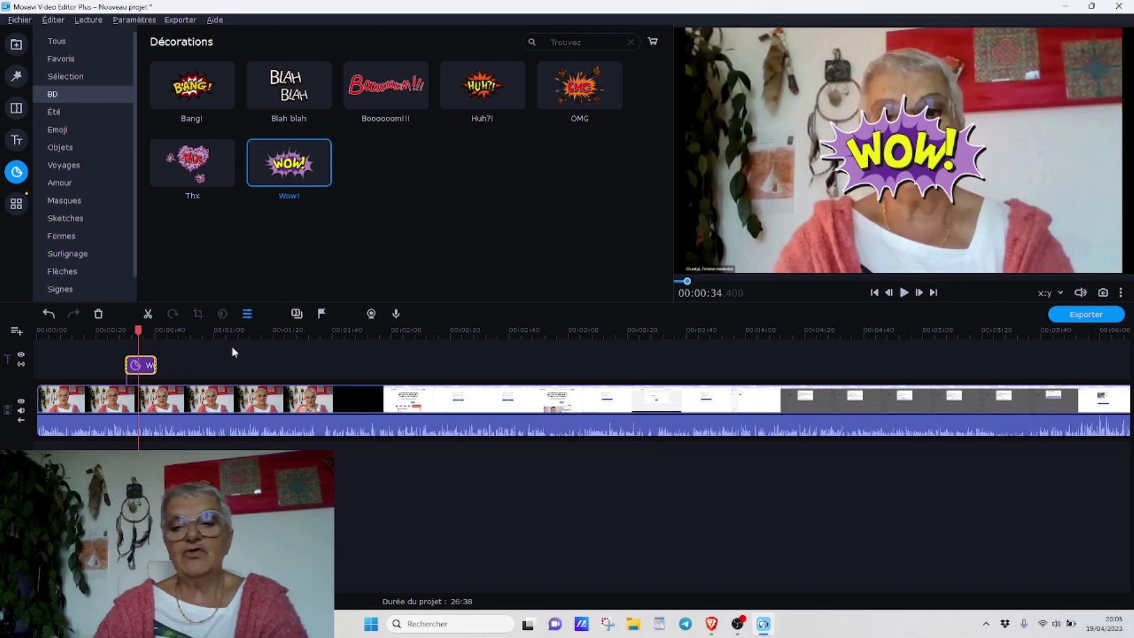
click(48, 314)
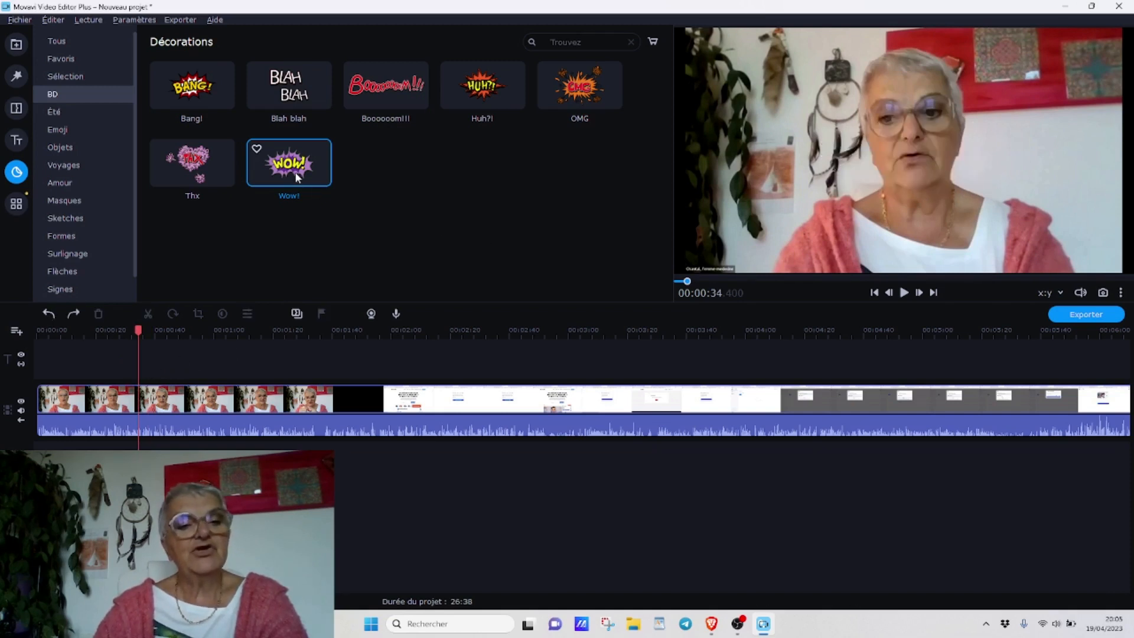
Place the Wow! sticker on the title track at about 00:00:25, move it beside the speaker's face and enlarge it slightly
drag(291, 163, 111, 332)
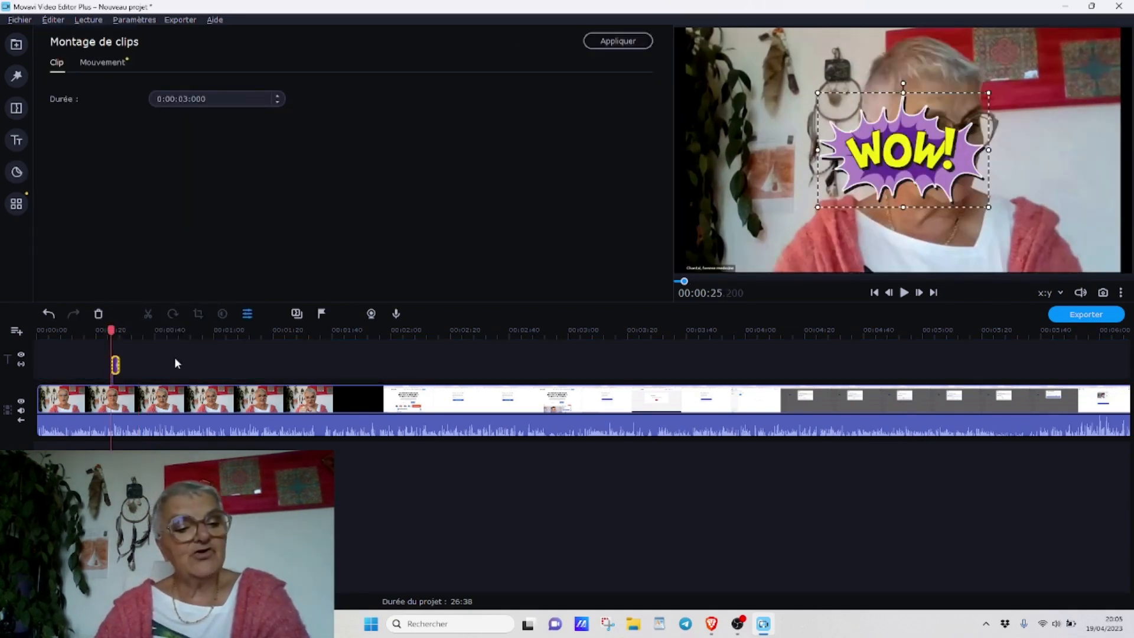
mouse_move(818, 95)
mouse_down()
mouse_move(753, 47)
mouse_move(820, 95)
mouse_up()
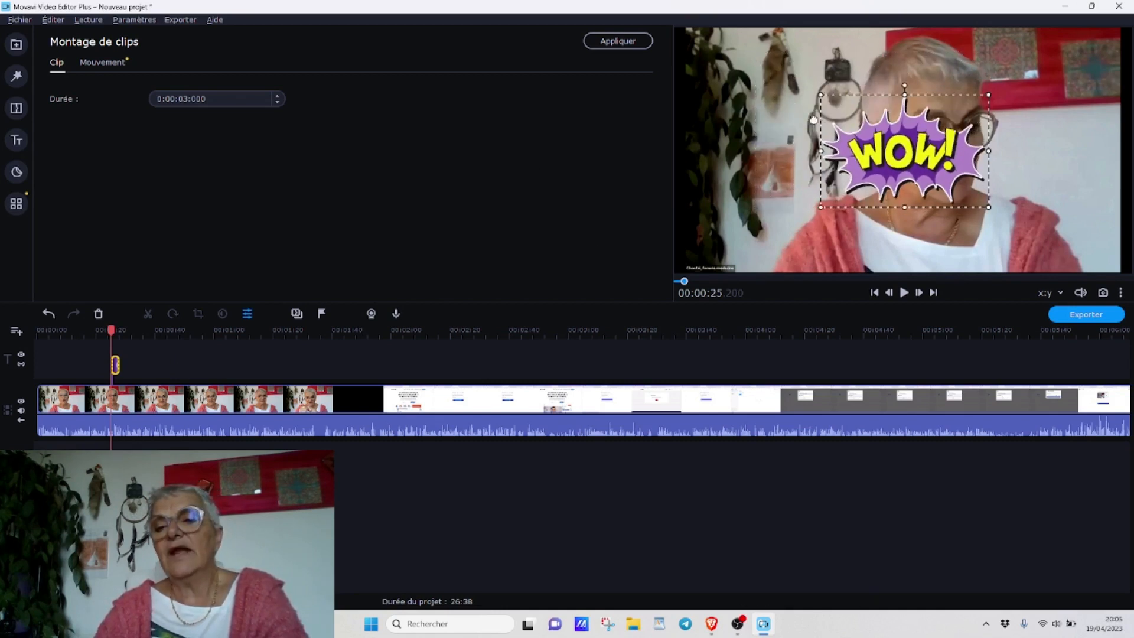
drag(902, 151, 770, 130)
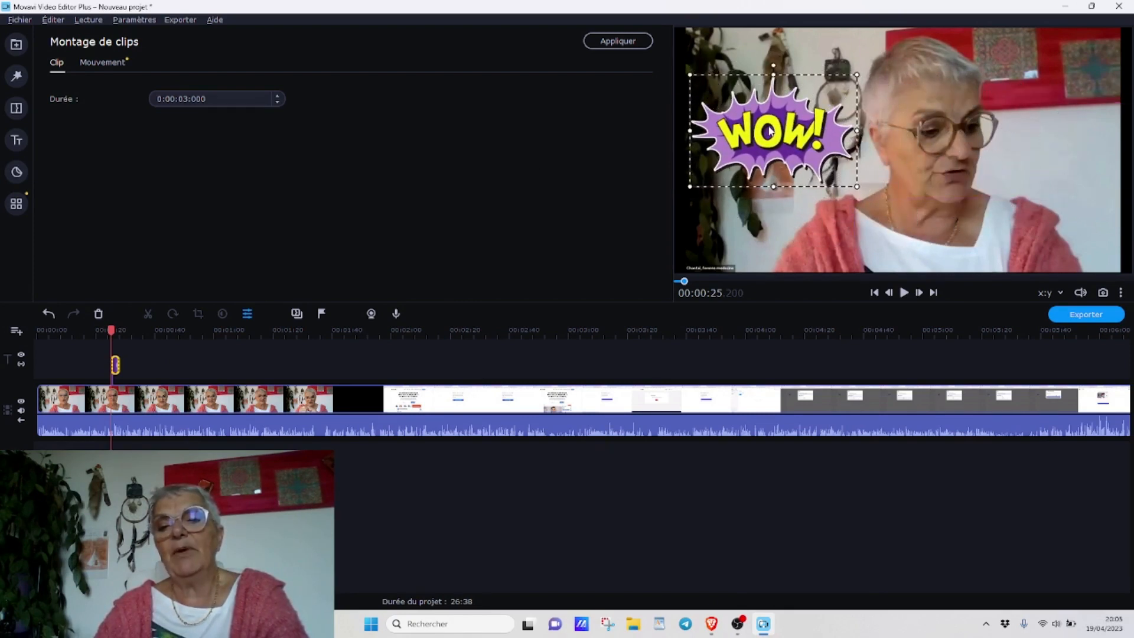
drag(791, 132, 810, 178)
drag(877, 121, 912, 105)
mouse_move(900, 113)
mouse_down()
mouse_move(852, 142)
mouse_move(895, 121)
mouse_up()
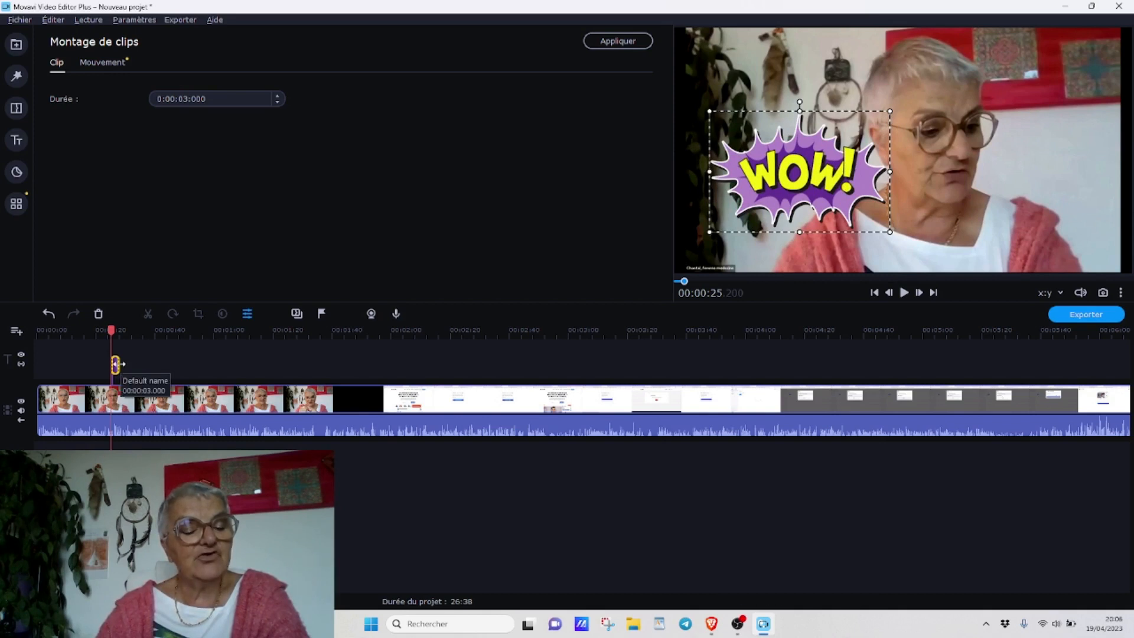
Lengthen the Wow! sticker on the timeline and play the video from about 00:00:20 to check it
drag(120, 364, 98, 330)
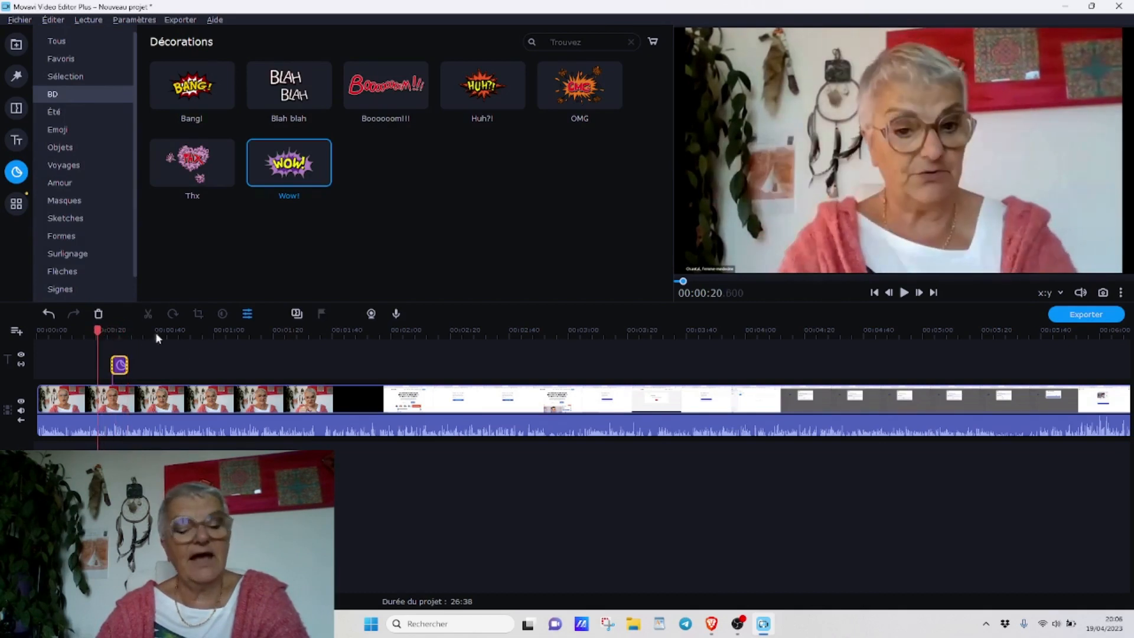
click(904, 293)
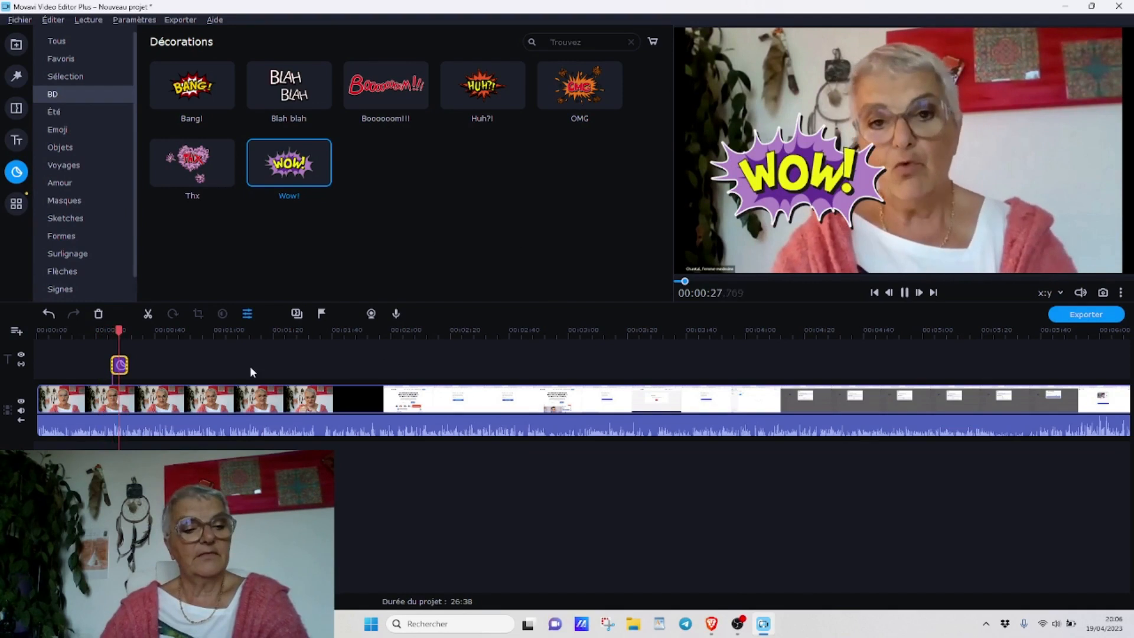
click(903, 296)
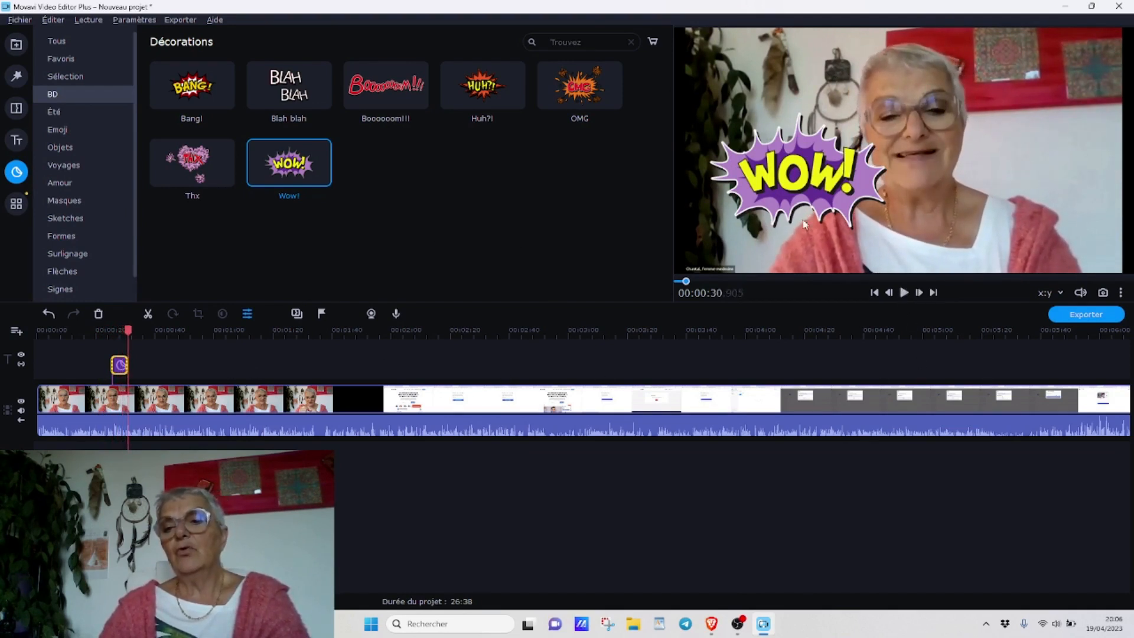
Browse the Objets, Amour and Flèches decorations and examine the available video editing tools
click(59, 147)
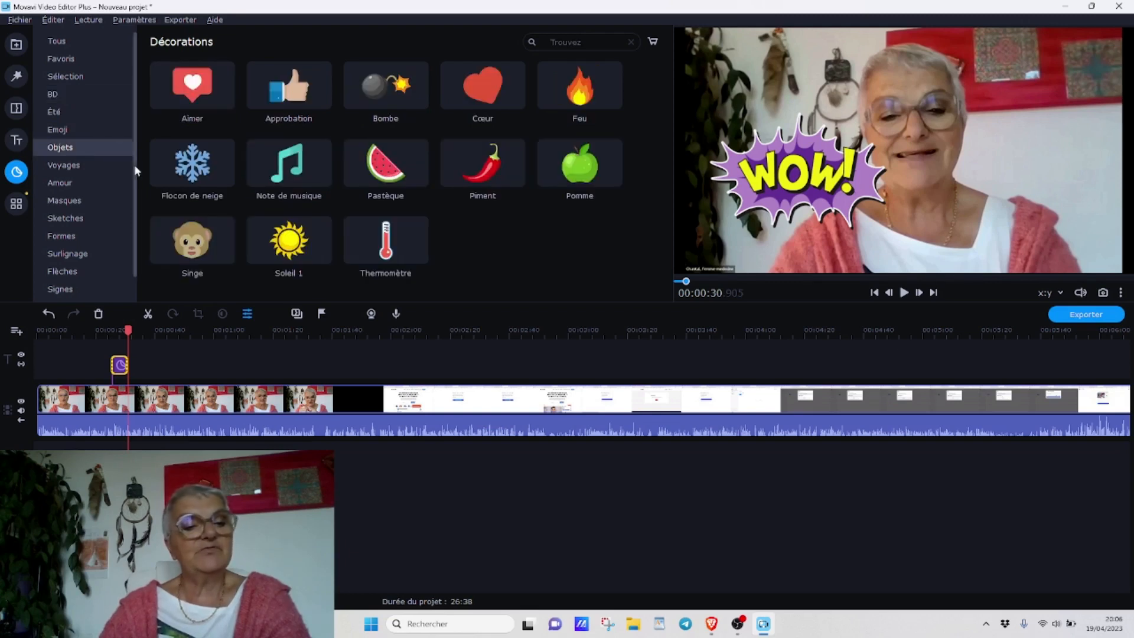
click(64, 184)
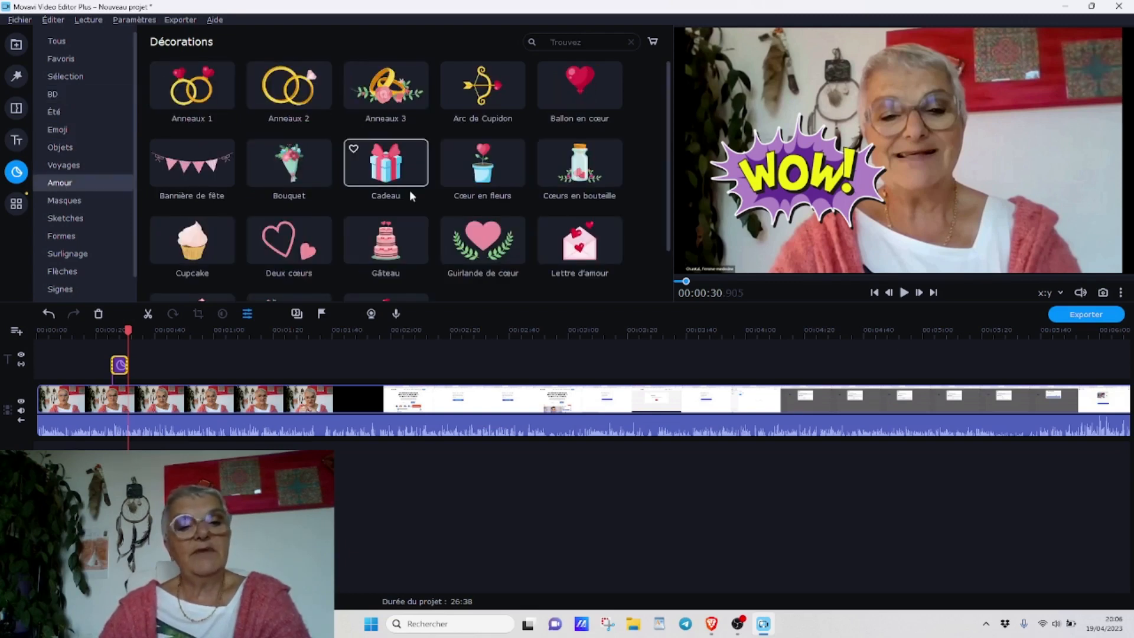
scroll(410, 189, down, 2)
click(59, 237)
scroll(89, 231, down, 1)
click(76, 252)
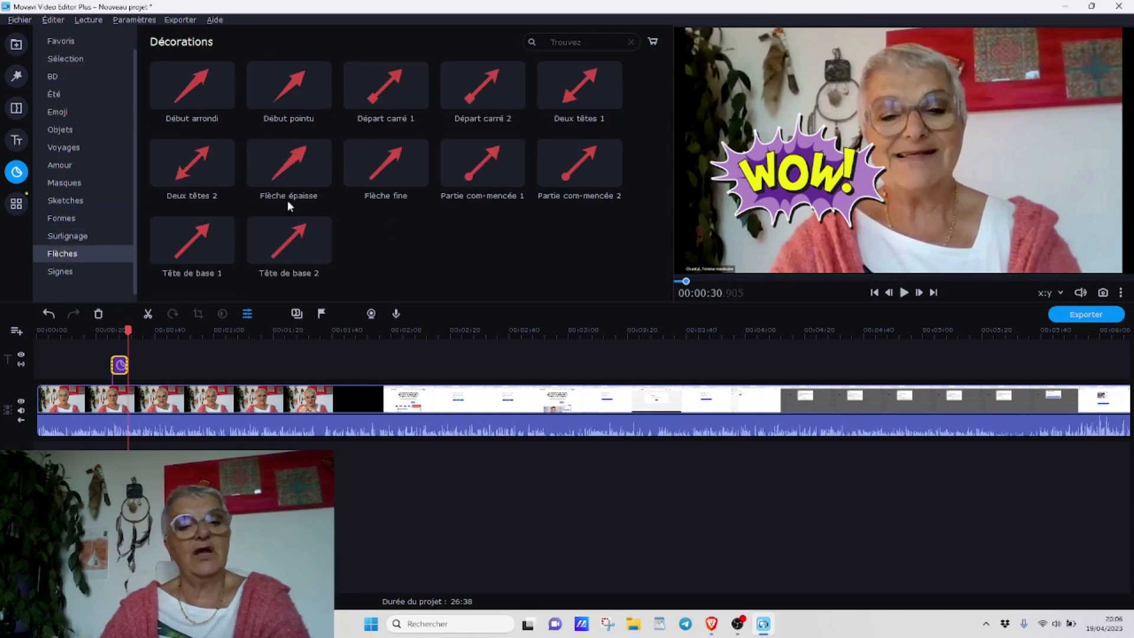
click(17, 203)
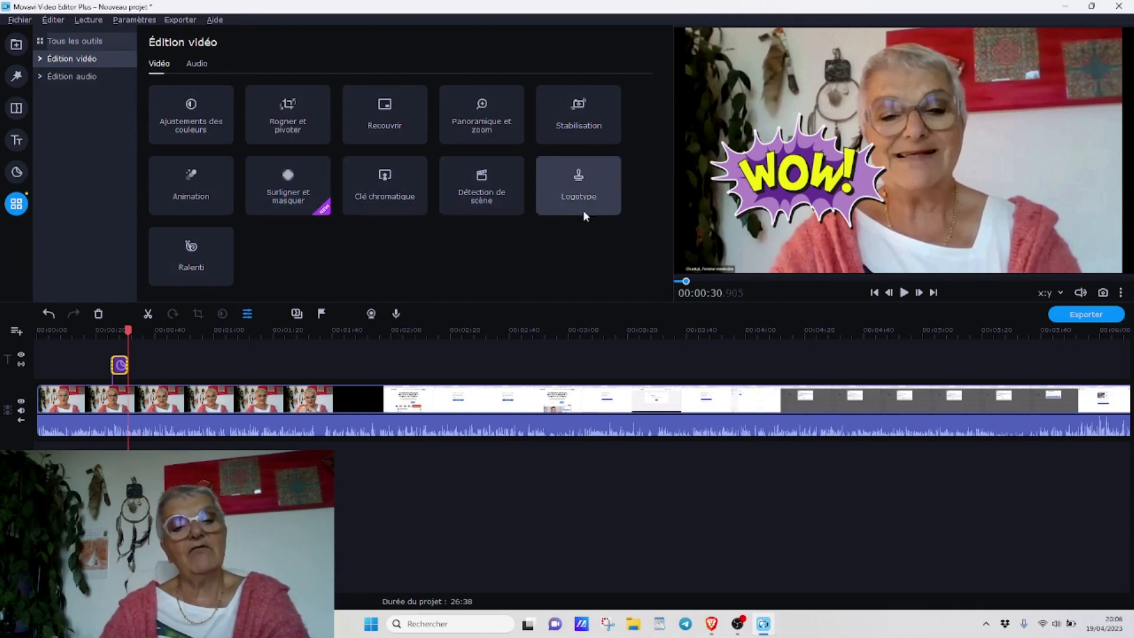
Import the video Doc Cp4 formation SteamYard from the Bureau folder into the media collection
click(15, 46)
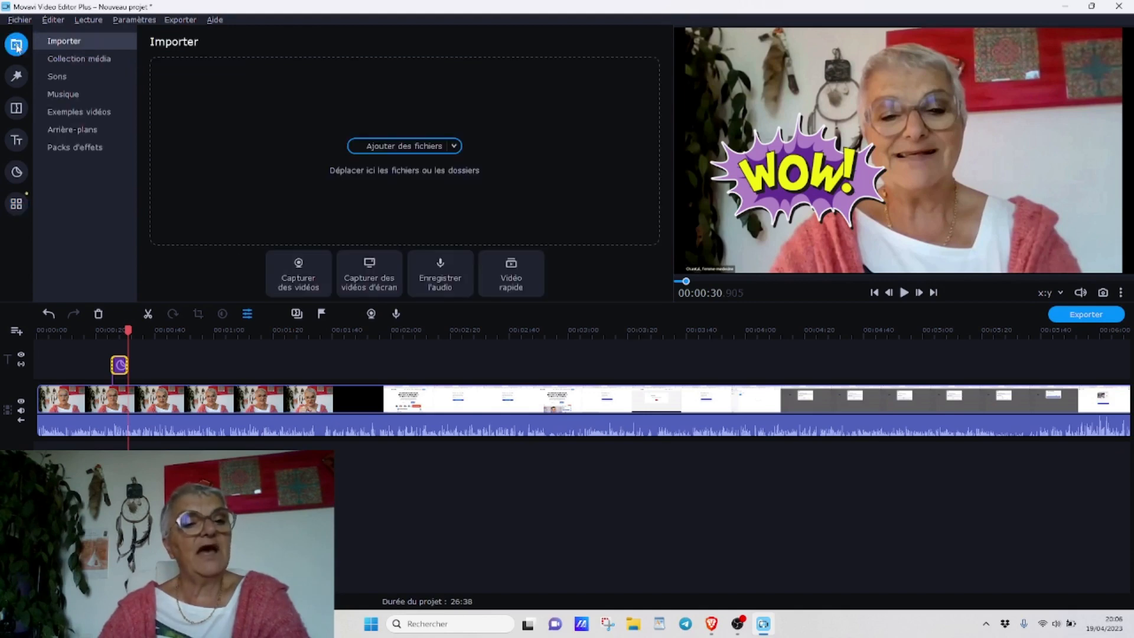
click(428, 148)
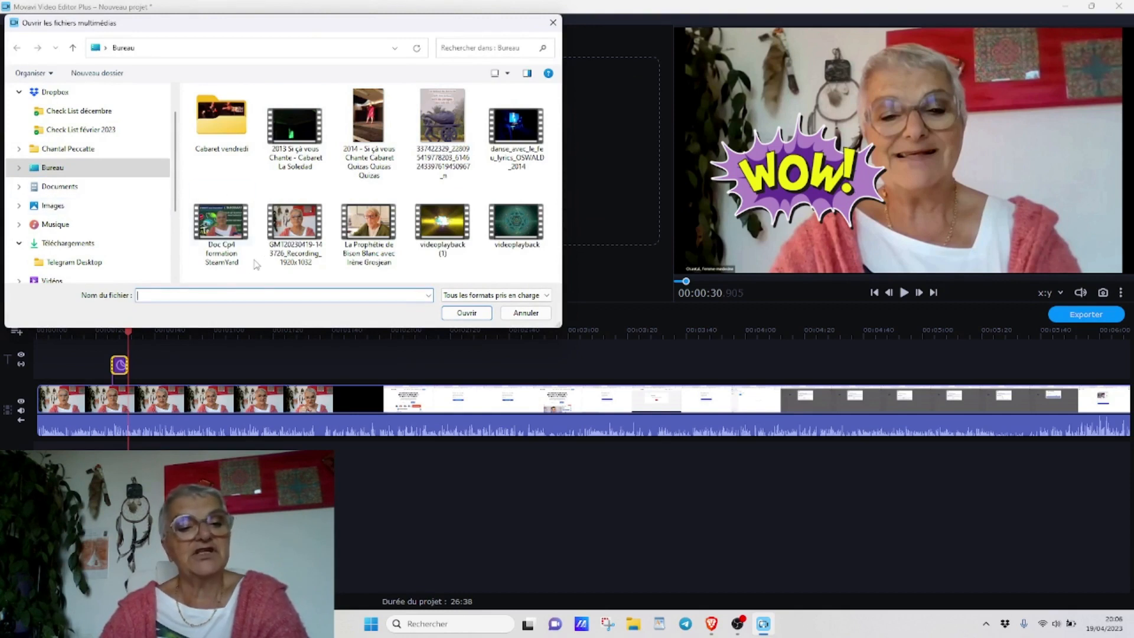
click(223, 220)
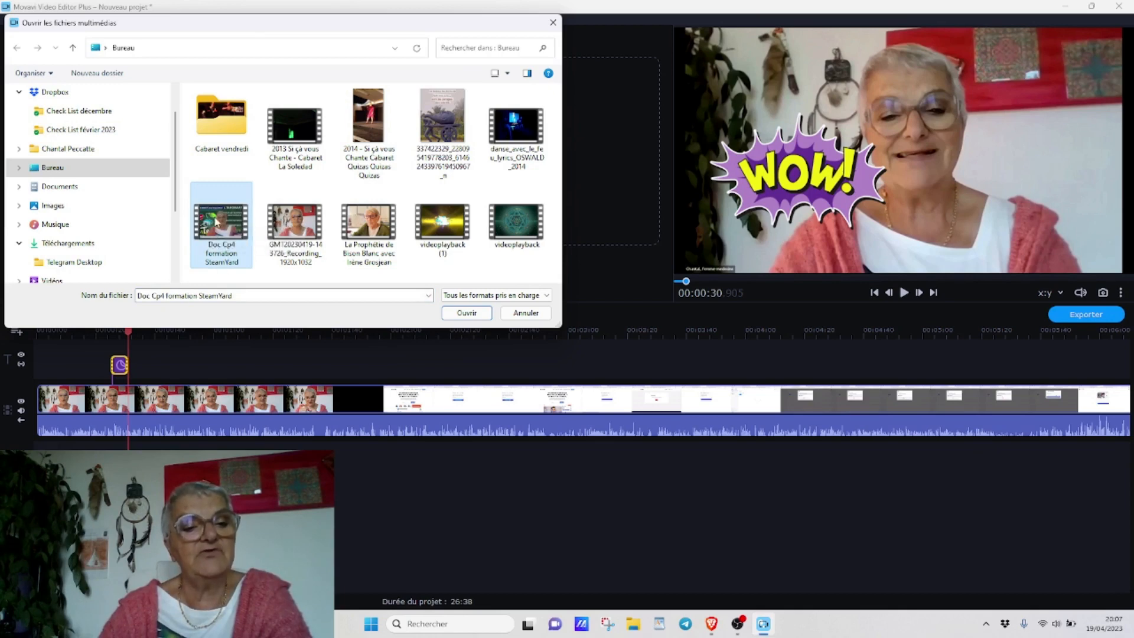
click(466, 312)
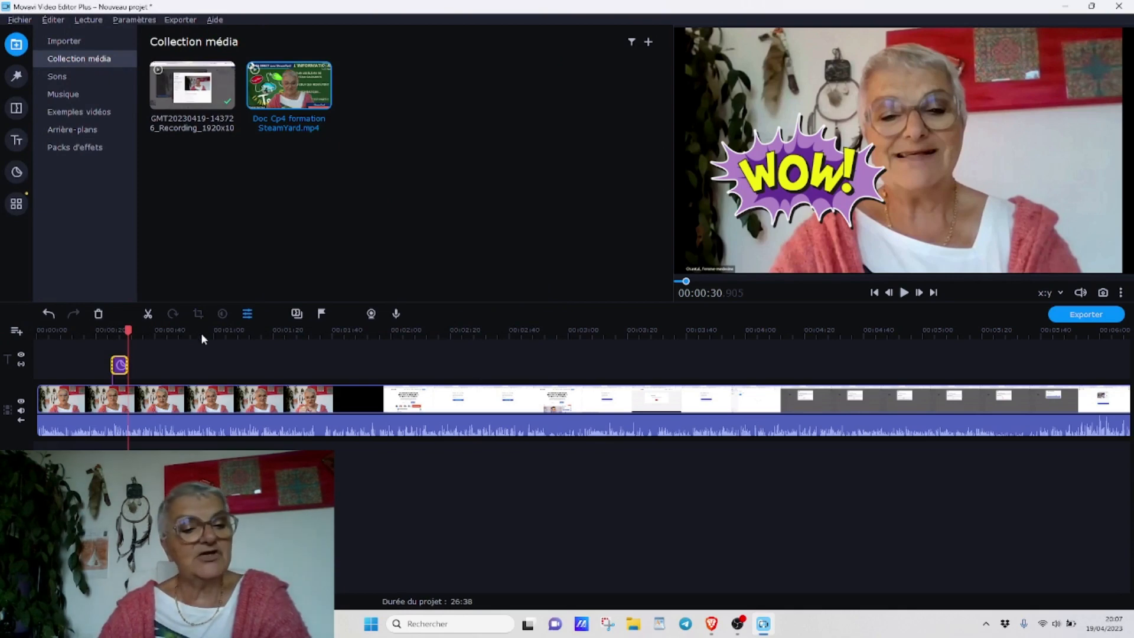
Append the clip Doc Cp4 formation SteamYard.mp4 to the video track directly after the end of the recording
drag(132, 330, 946, 387)
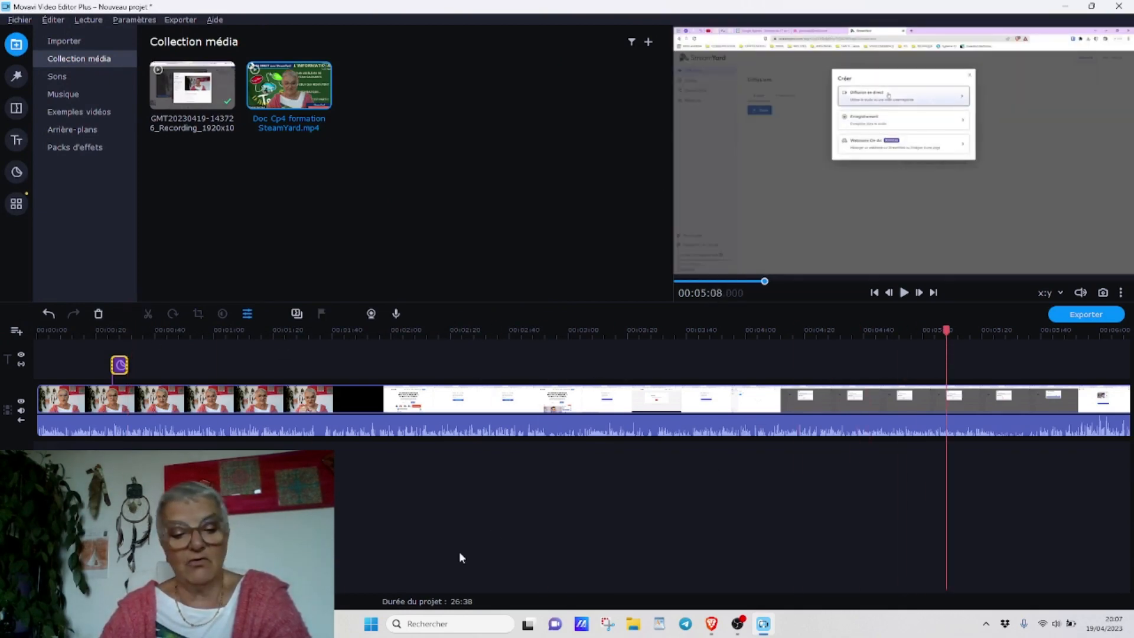
drag(267, 590, 535, 591)
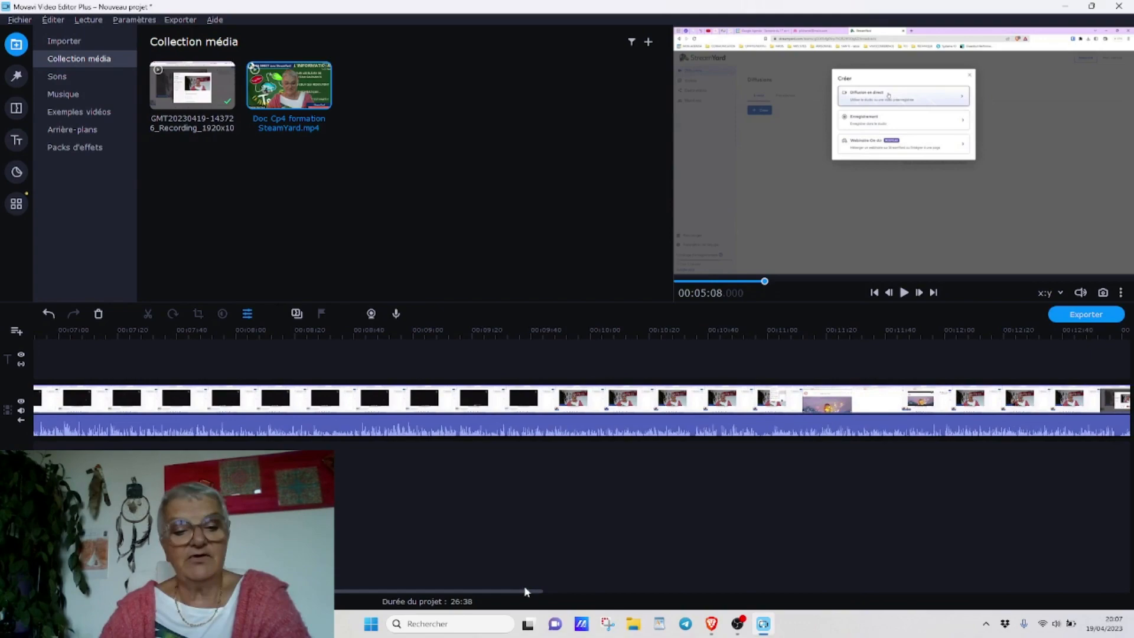
click(664, 434)
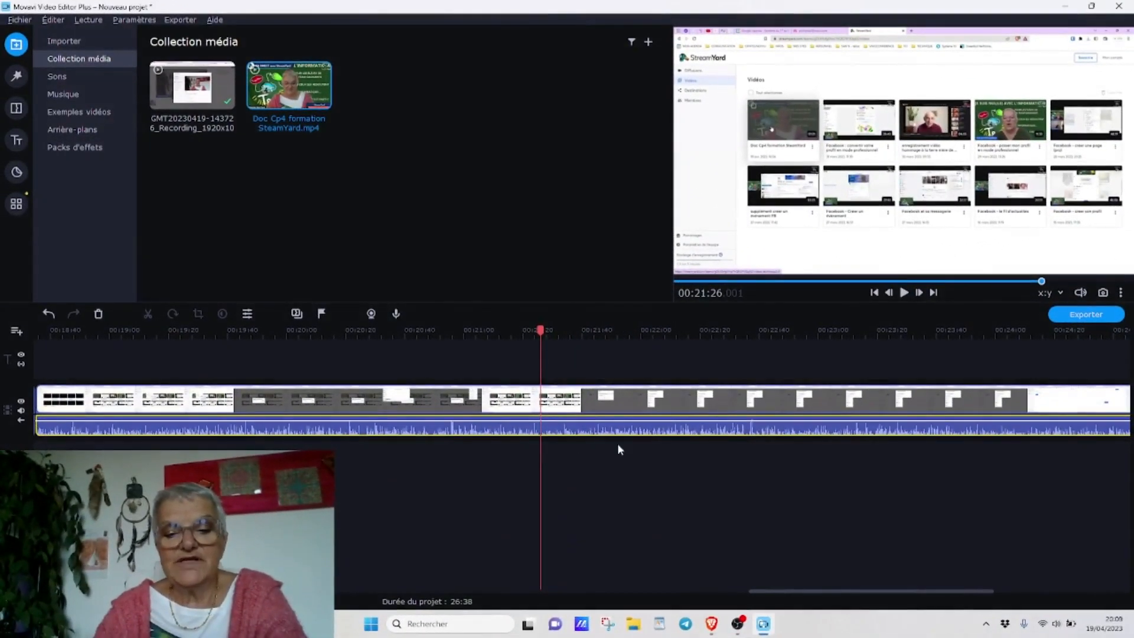
scroll(775, 590, down, 3)
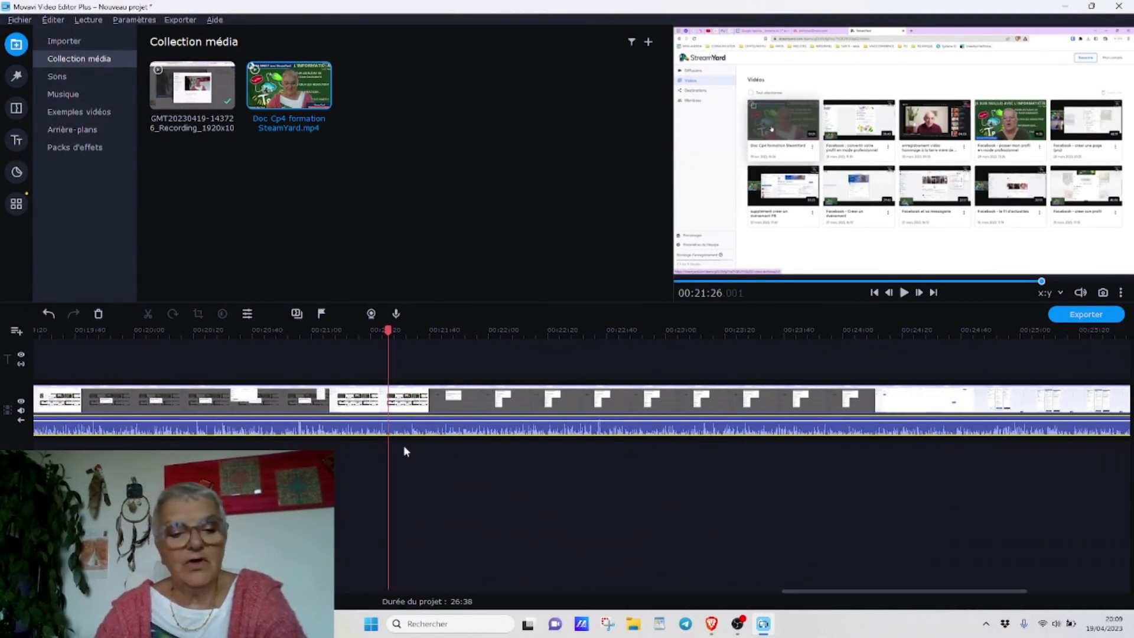
click(904, 293)
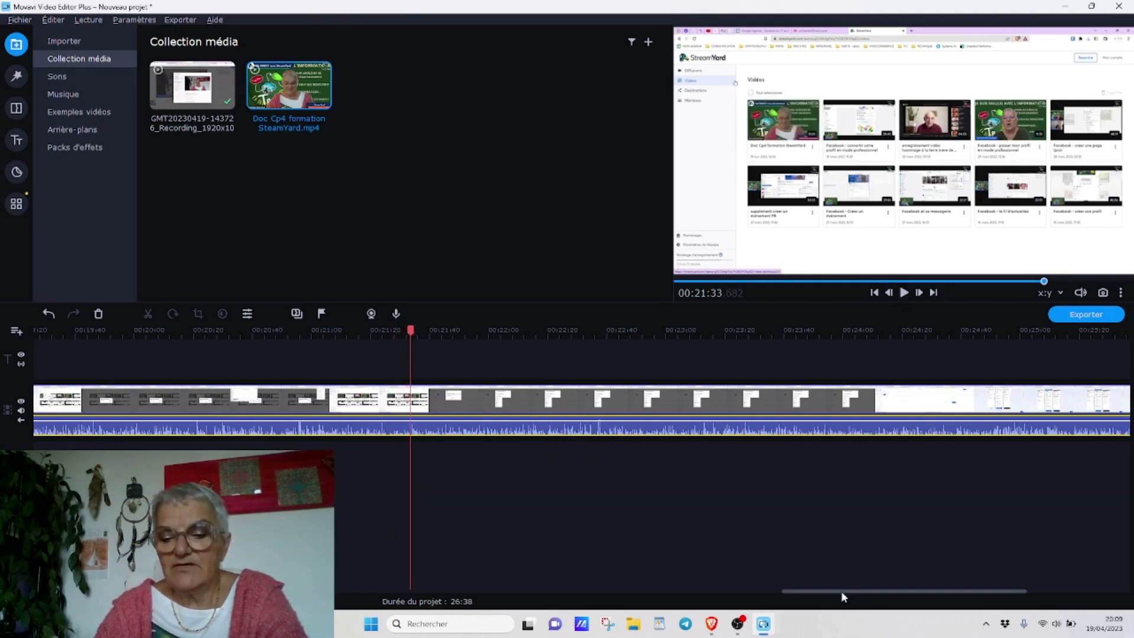
drag(841, 590, 1054, 583)
click(832, 404)
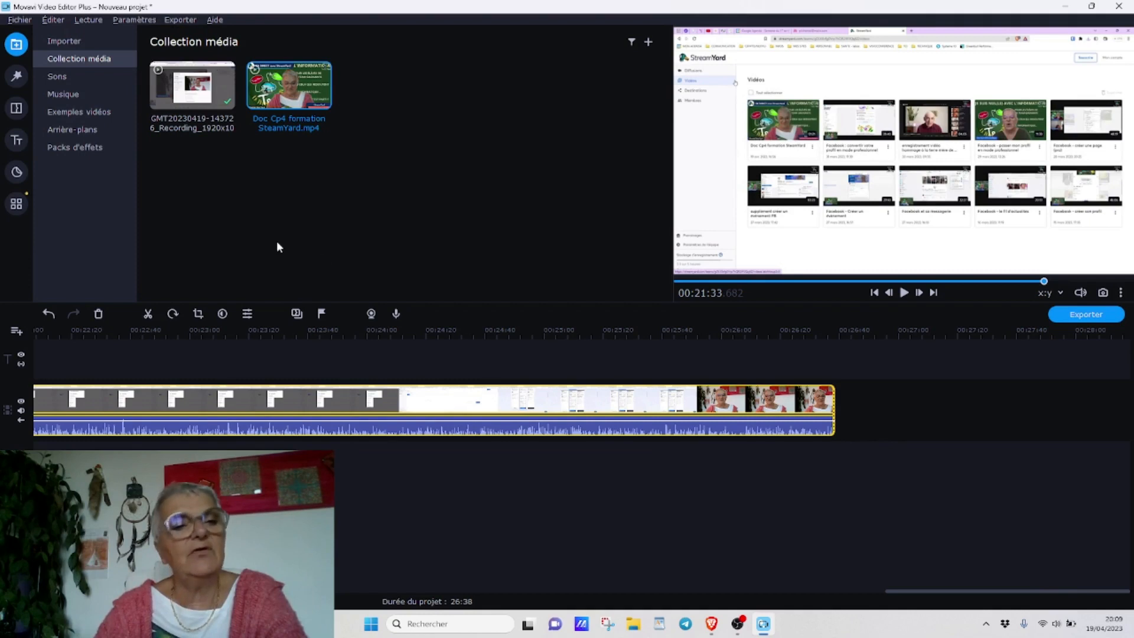
drag(300, 90, 853, 390)
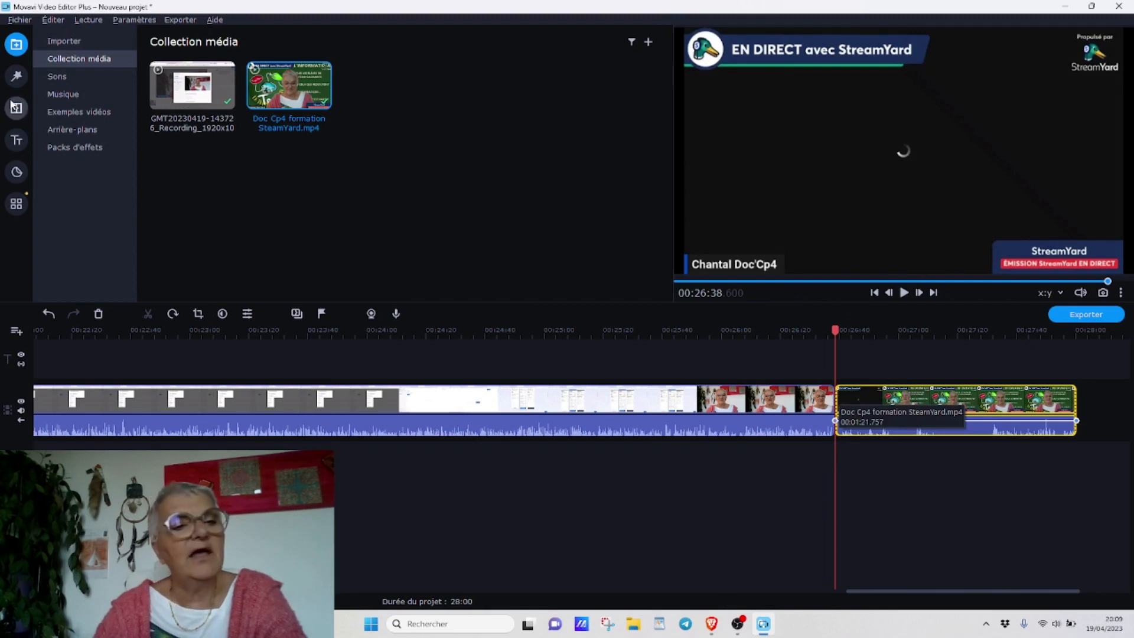
Insert a Texte simple title between the two clips and set its text to "VOICI LE RENDU DE L'ENREGISTREMENT SUR STREAMYARD"
click(16, 140)
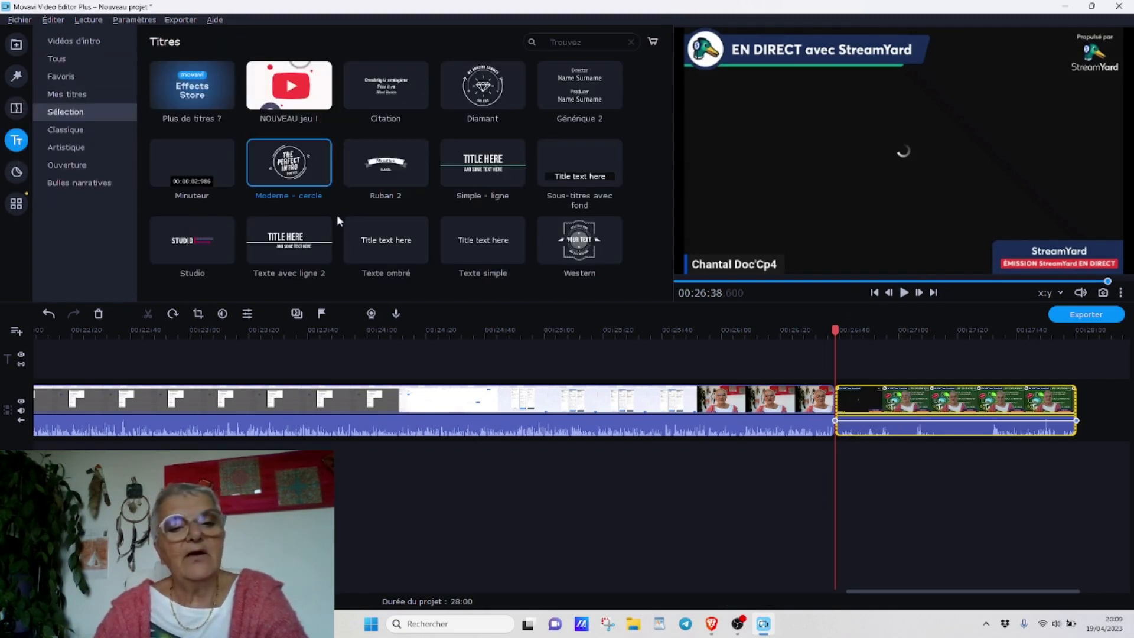
drag(480, 238, 806, 391)
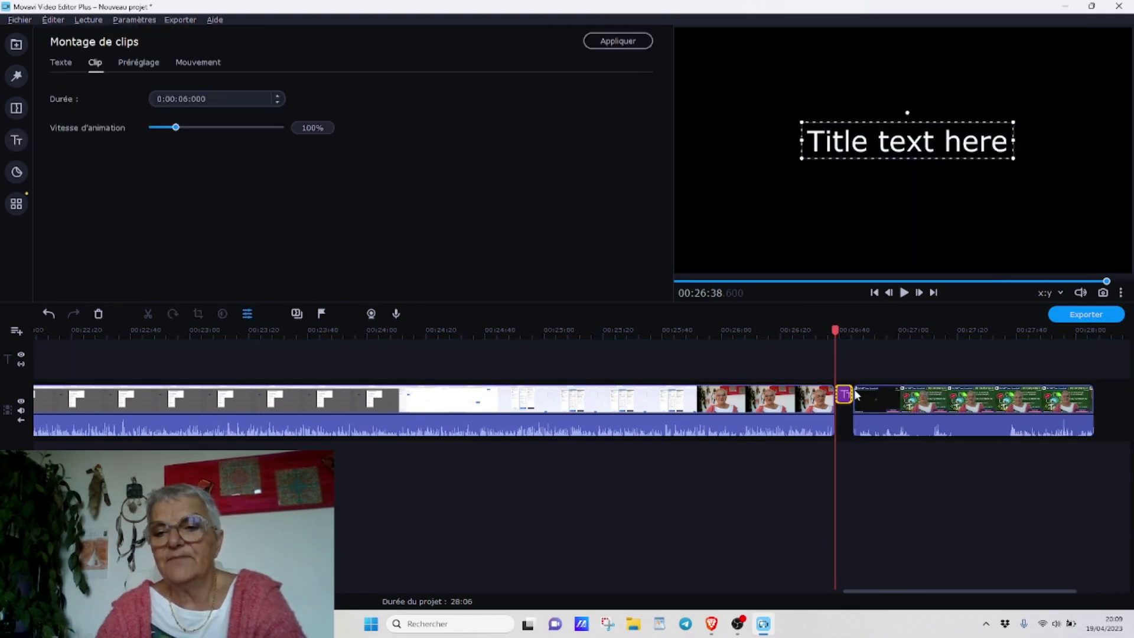
double_click(837, 149)
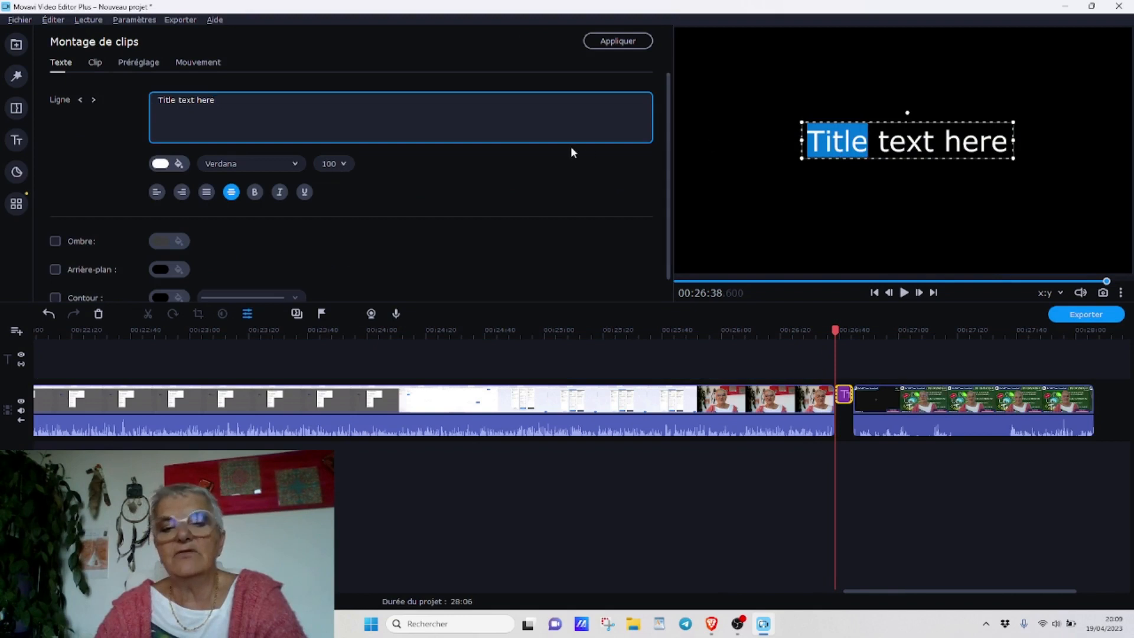
drag(159, 101, 254, 106)
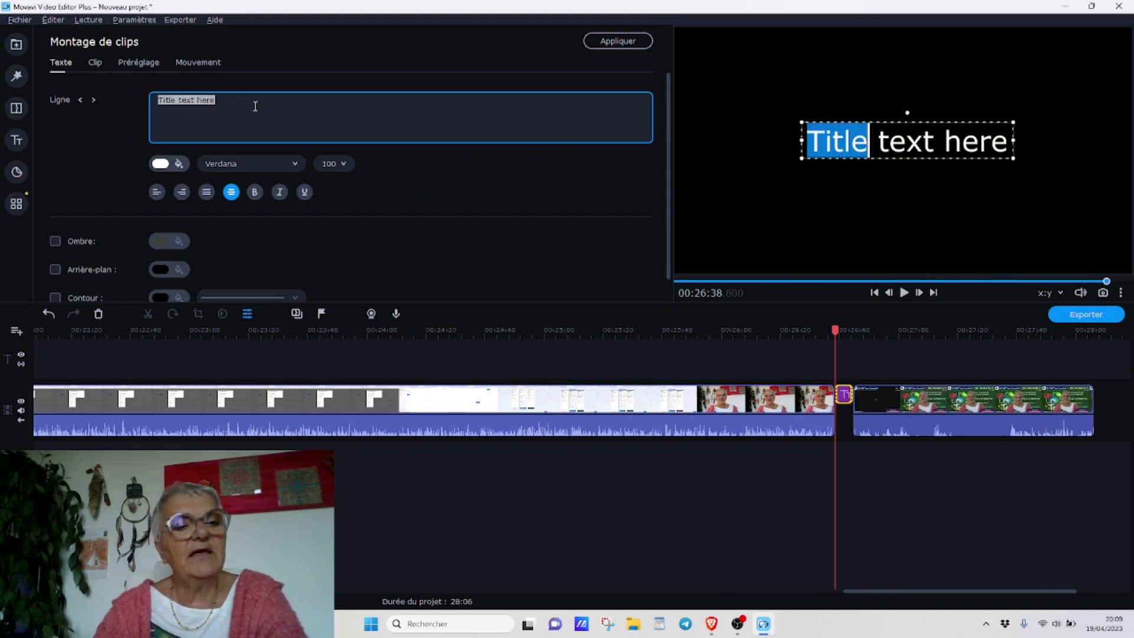
text(VOICI LE )
text(END)
key(BackSpace)
key(BackSpace)
key(BackSpace)
text(RENDU DE )
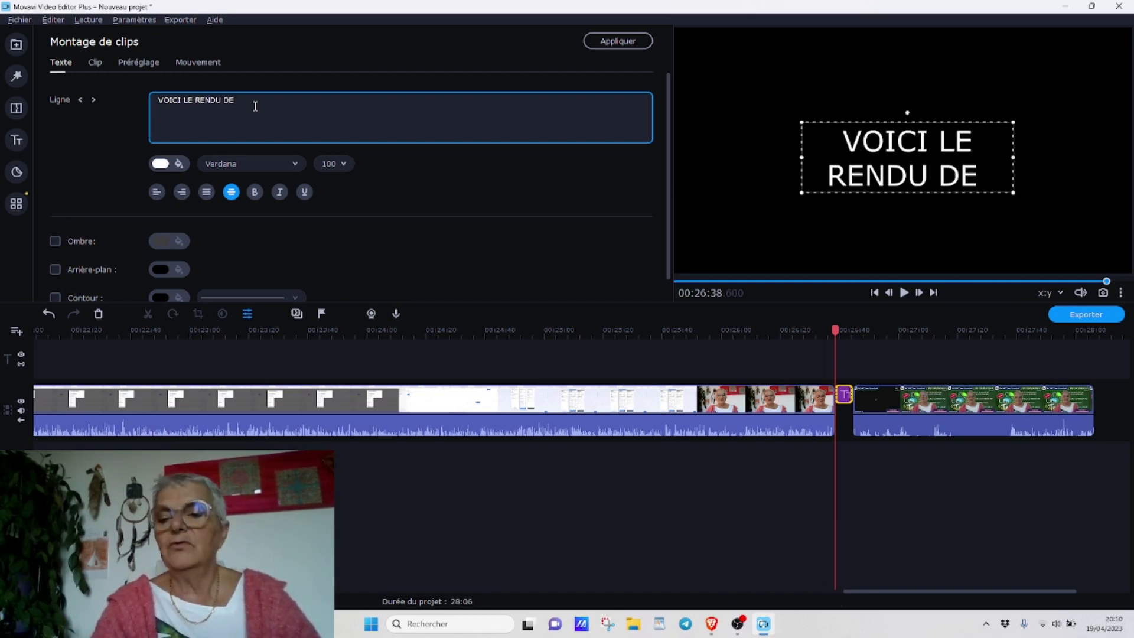
text(L'ENR)
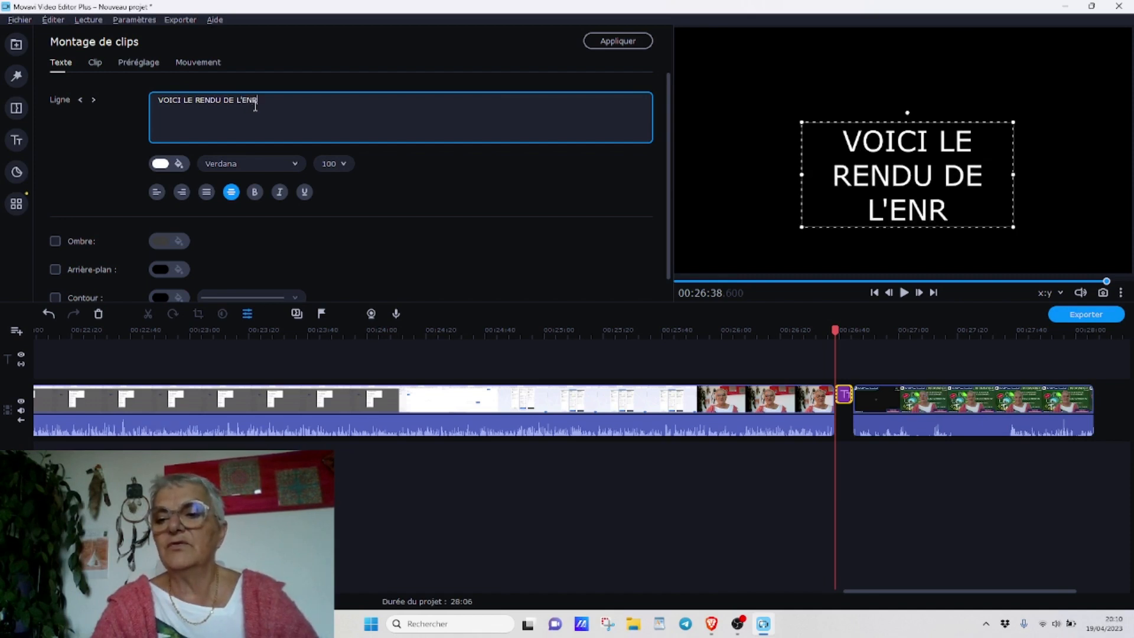
text(EGISTREMENT SUR ST)
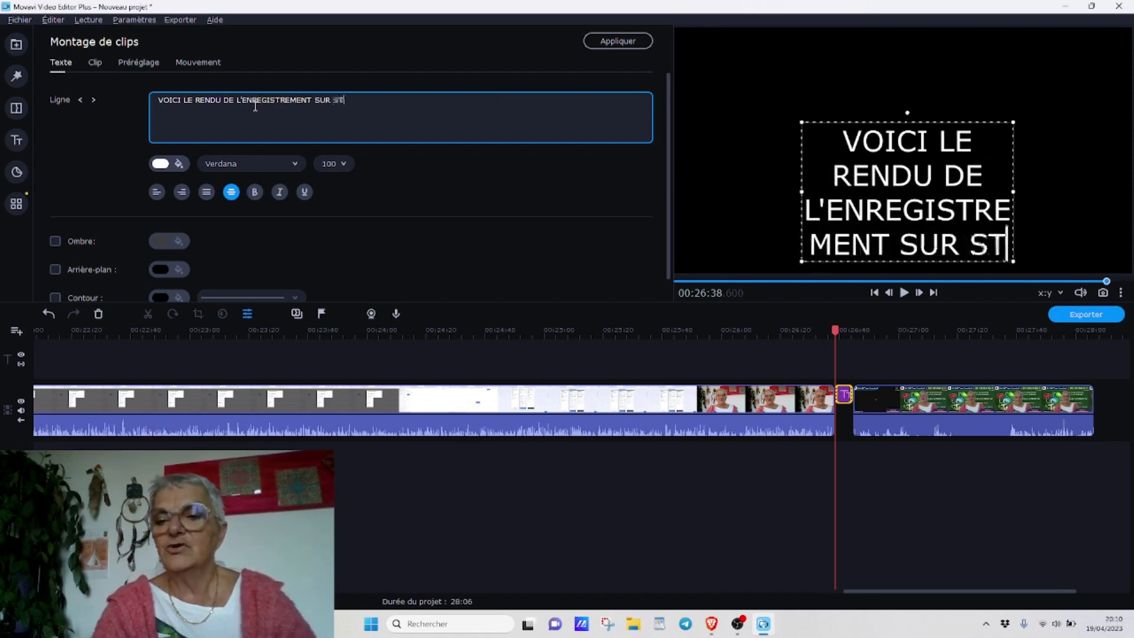
text(REAM!!)
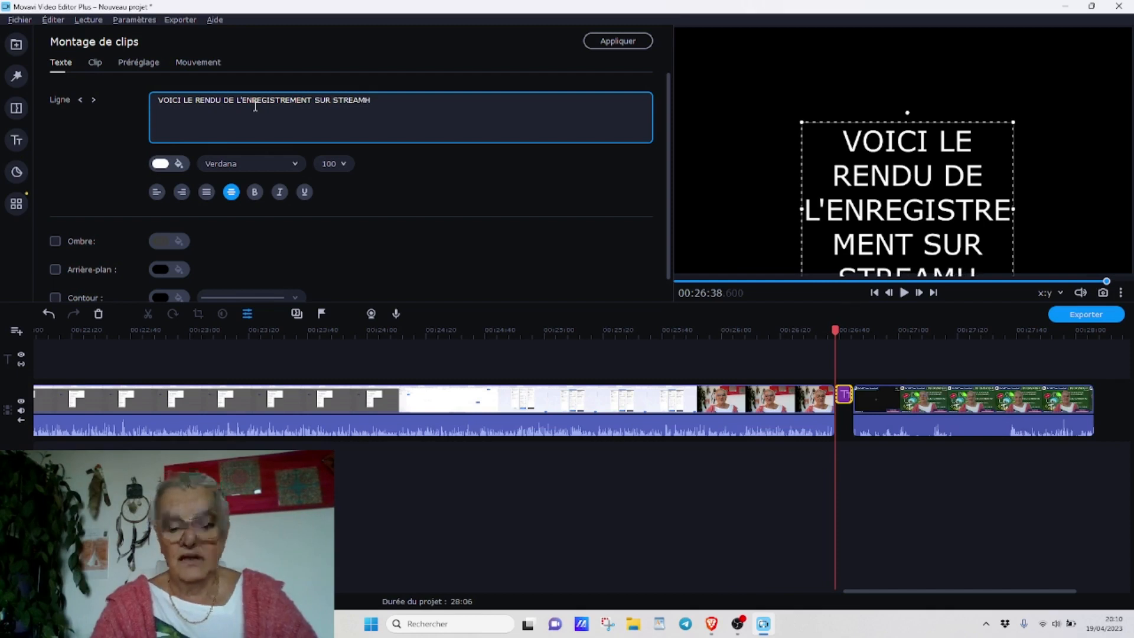
key(BackSpace)
text(YARD)
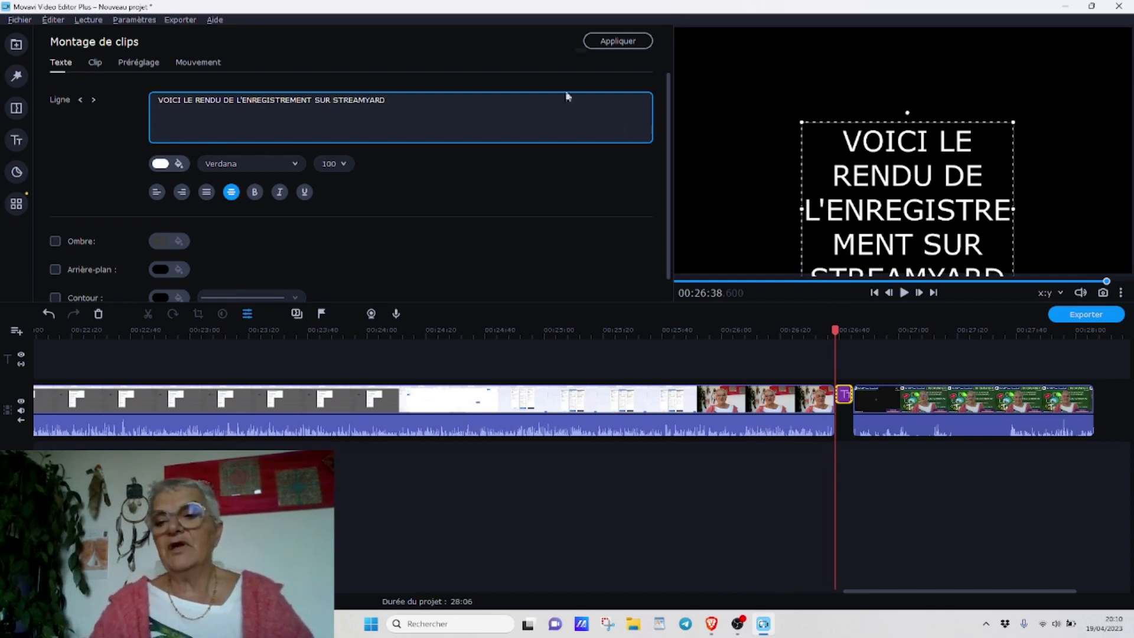
Widen the title's text box on both sides so that its text wraps onto three lines
drag(915, 142, 908, 114)
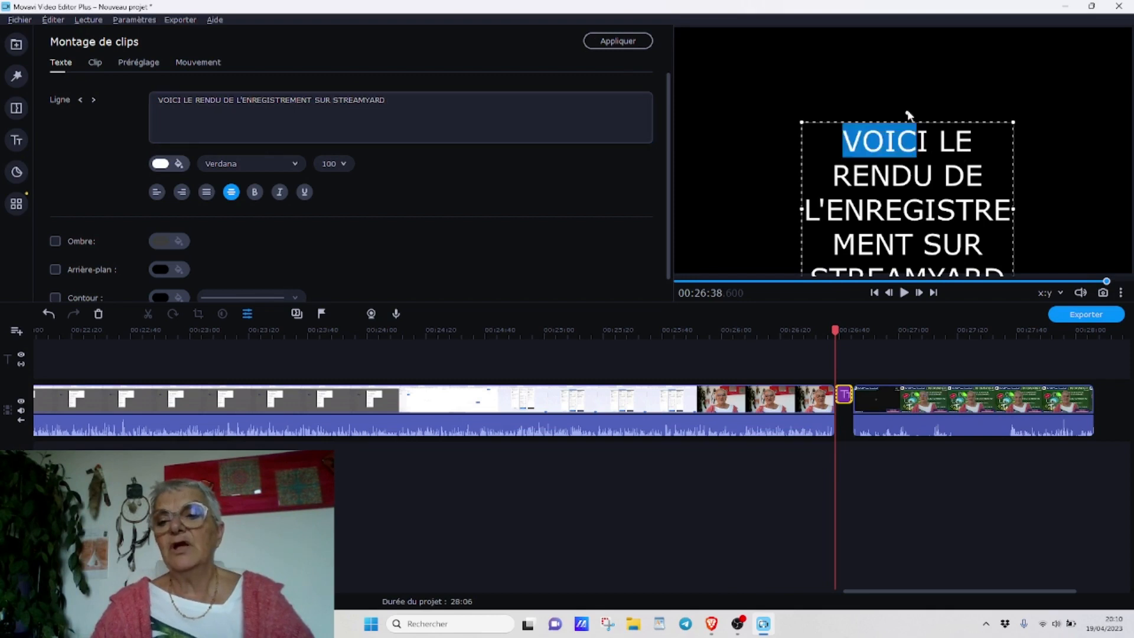
click(892, 123)
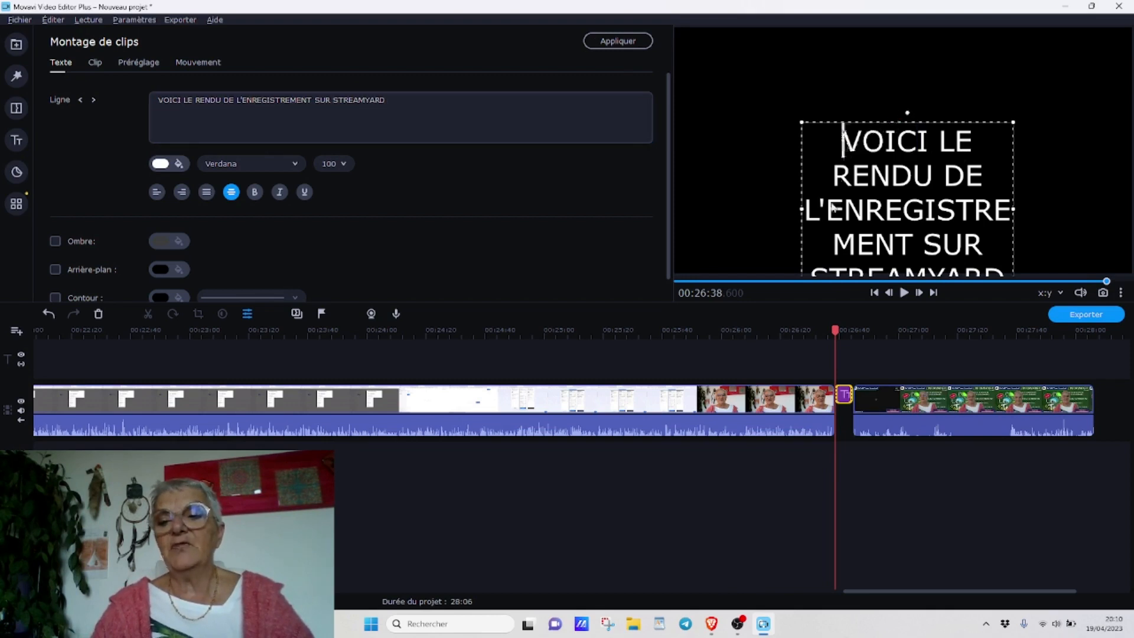
drag(801, 208, 716, 208)
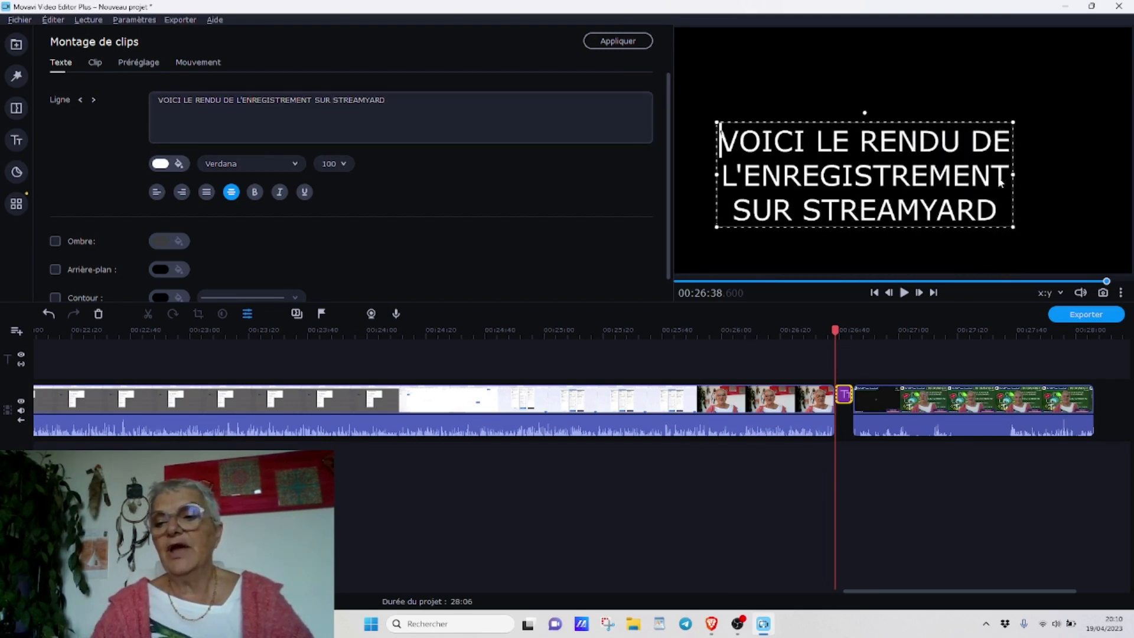
drag(1011, 176, 1080, 176)
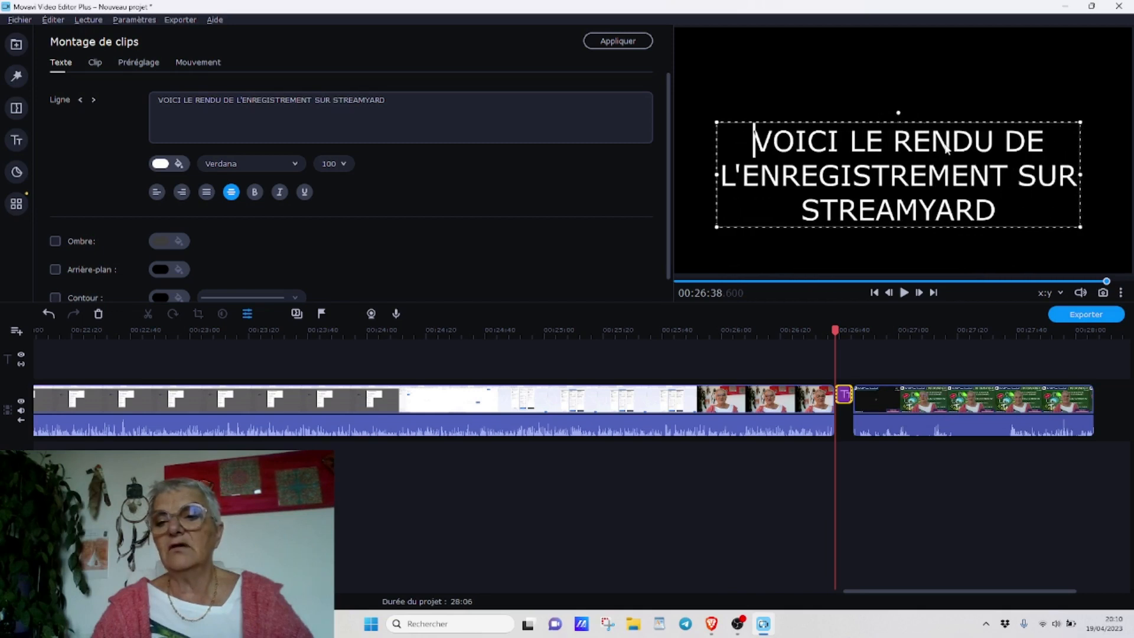
drag(936, 137, 951, 133)
click(916, 135)
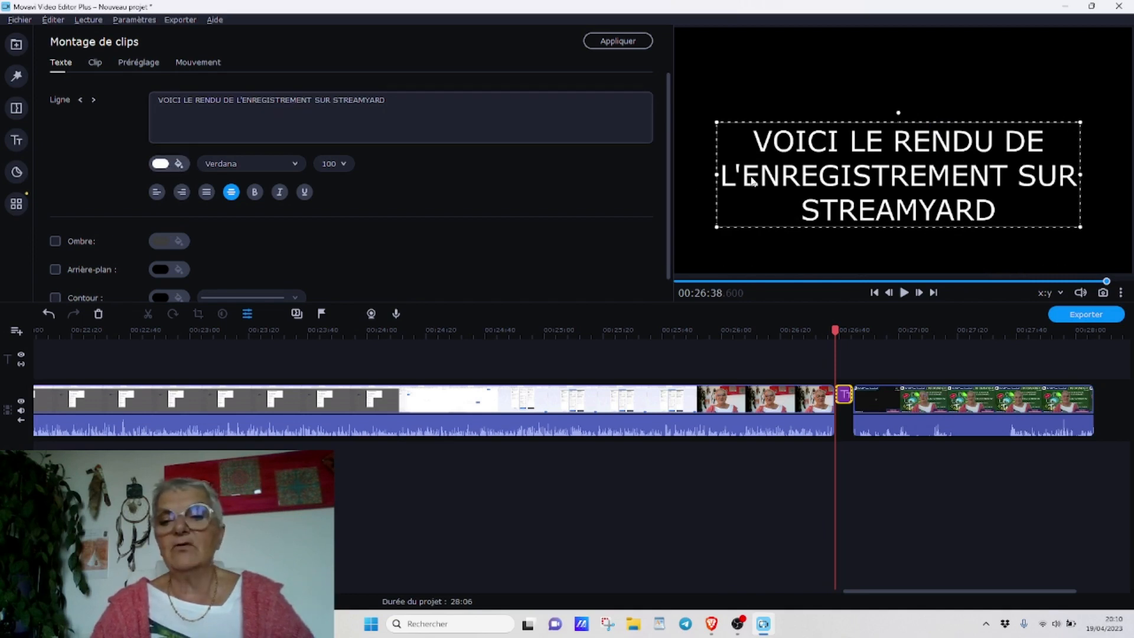
Give the title an orange #ff5d00 background and move it slightly up and to the right within the frame
click(55, 270)
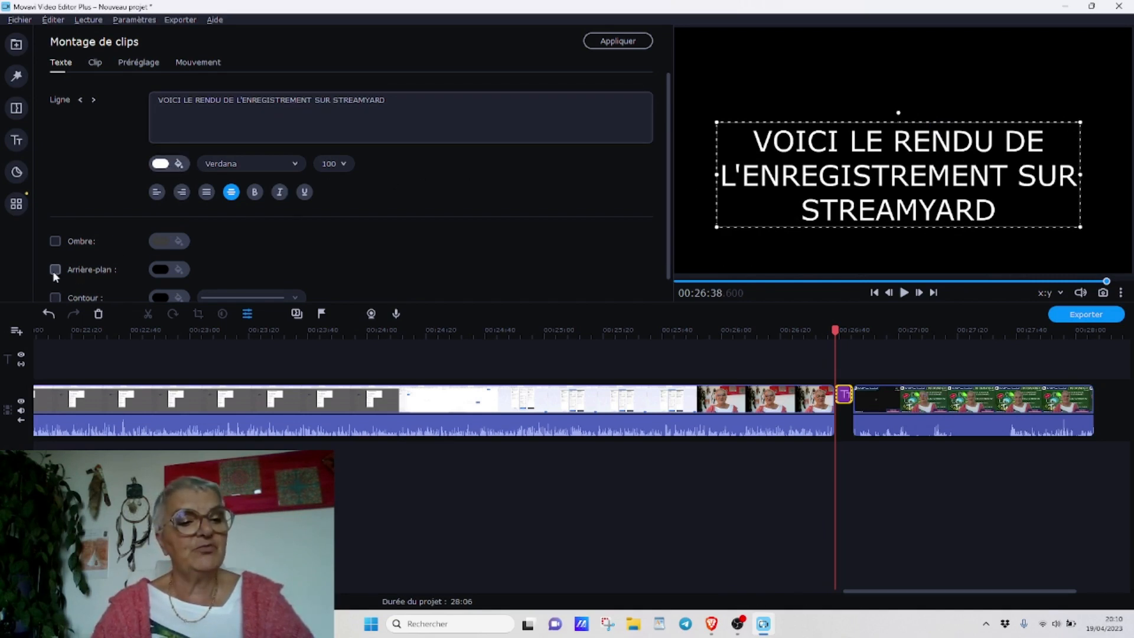
click(159, 271)
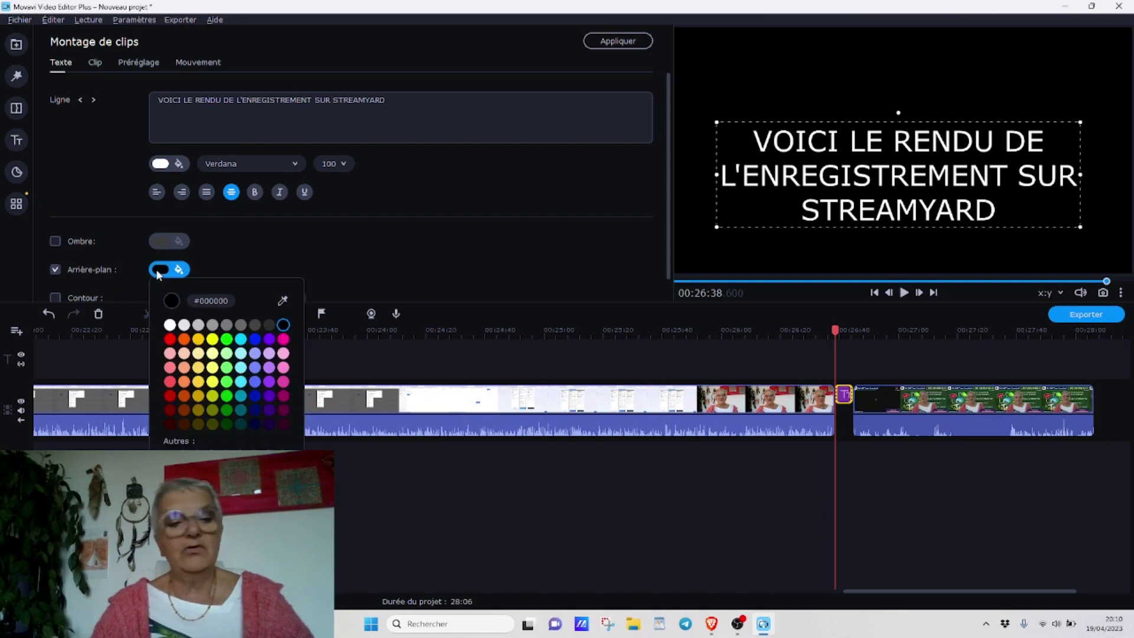
click(184, 340)
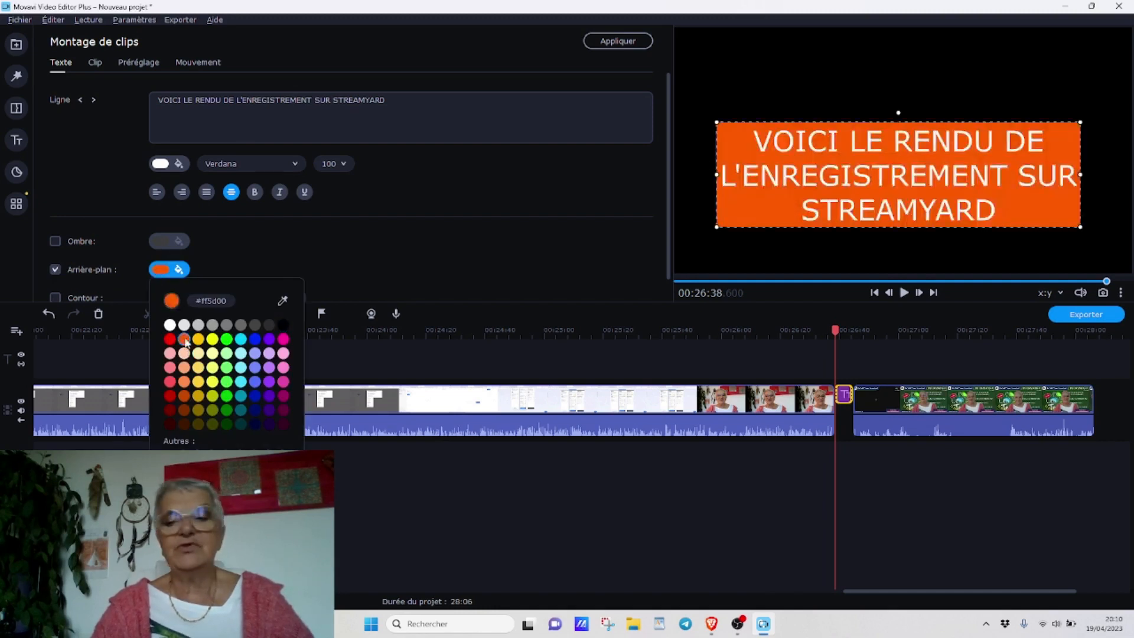
click(938, 254)
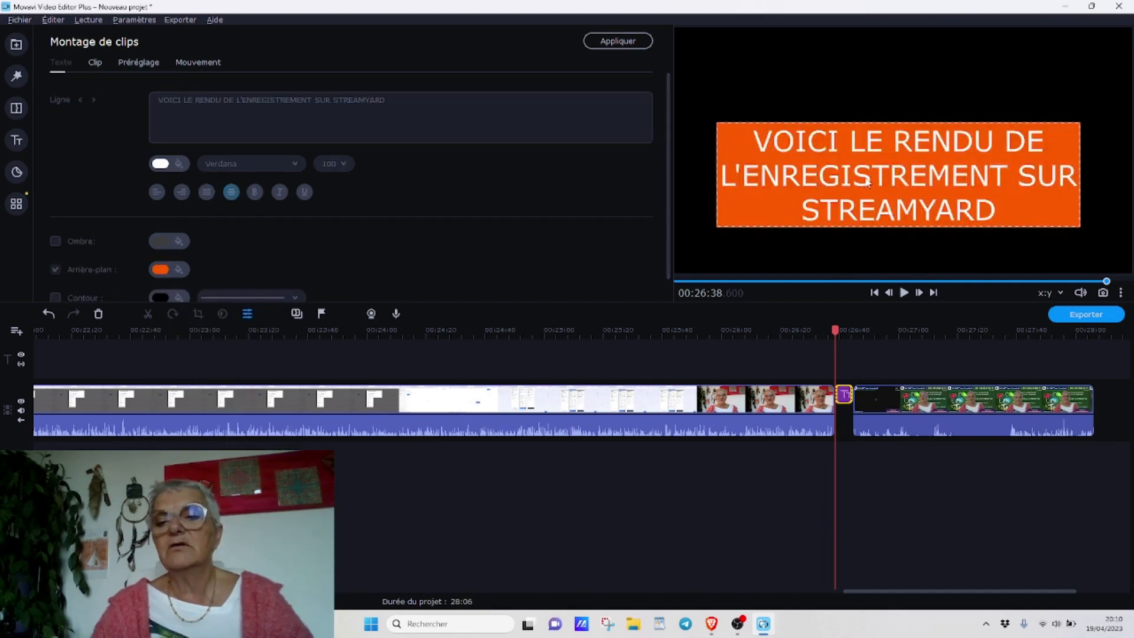
mouse_move(879, 182)
mouse_down()
mouse_move(892, 174)
mouse_move(884, 165)
mouse_up()
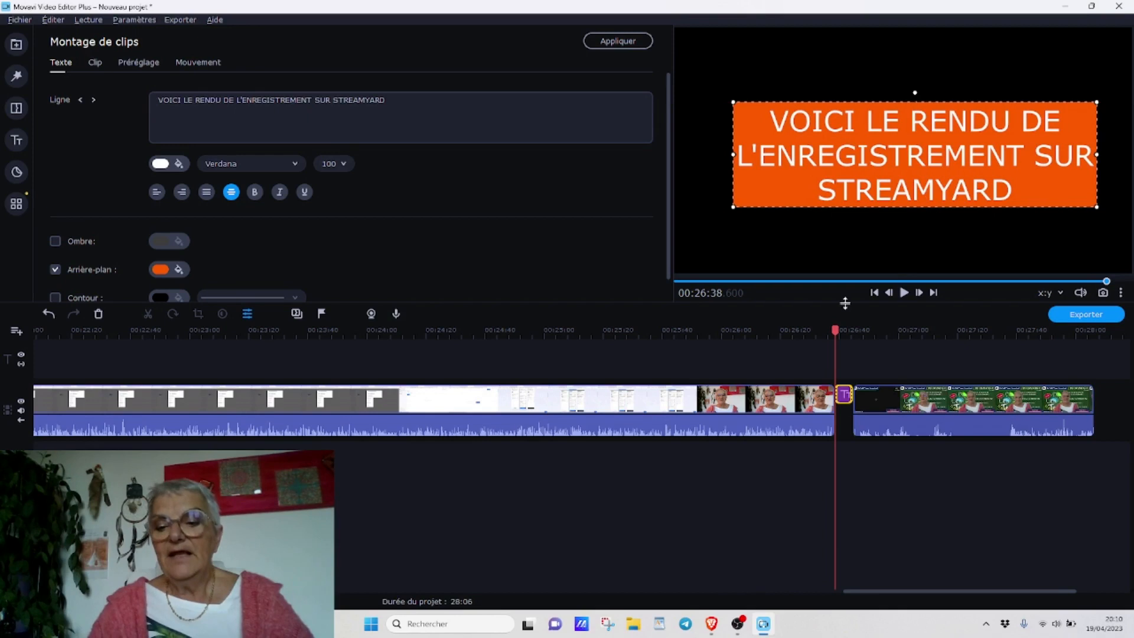
click(873, 481)
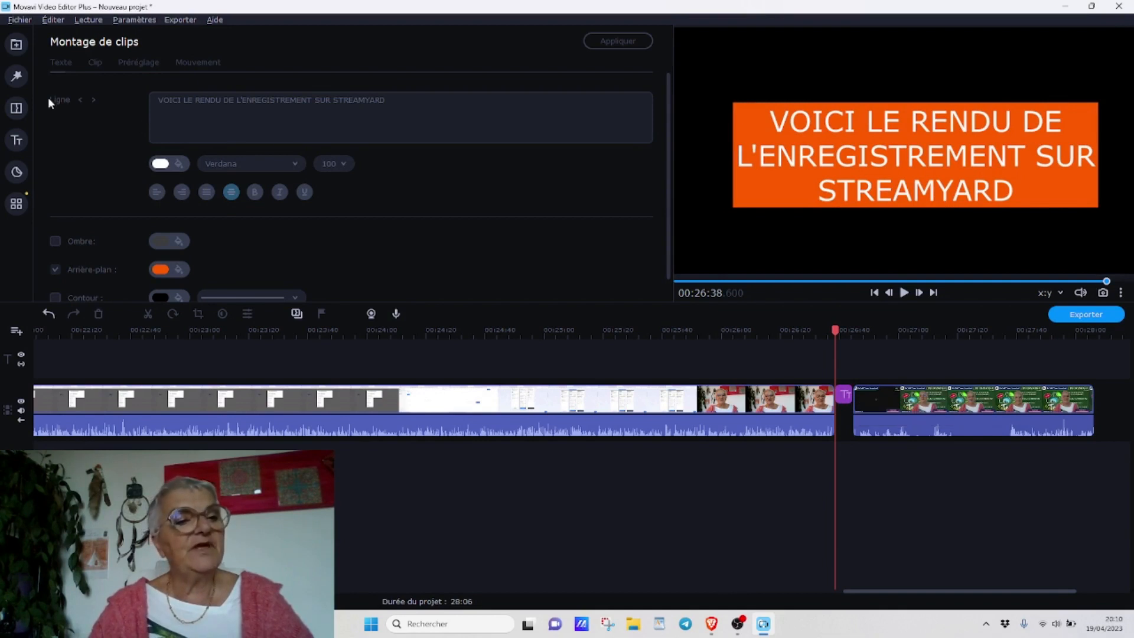
Add the Spirale ↘ distortion transition both before and after the title on the video track
click(16, 108)
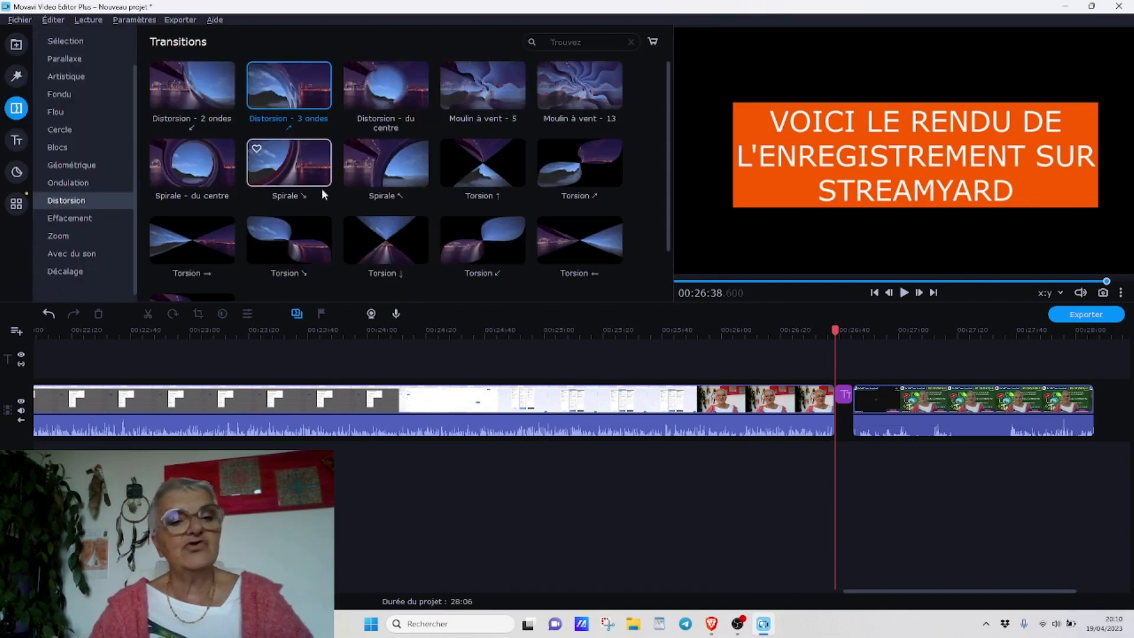
drag(290, 168, 786, 390)
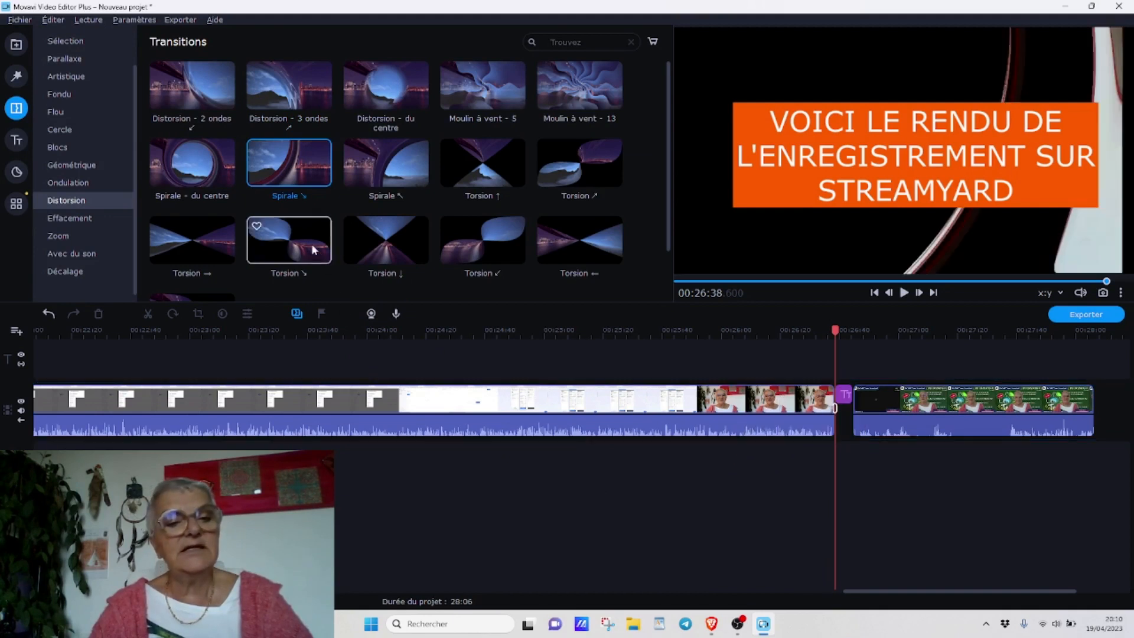
mouse_move(281, 167)
mouse_down()
mouse_move(559, 458)
mouse_move(771, 450)
mouse_move(820, 382)
mouse_move(848, 383)
mouse_move(872, 410)
mouse_up()
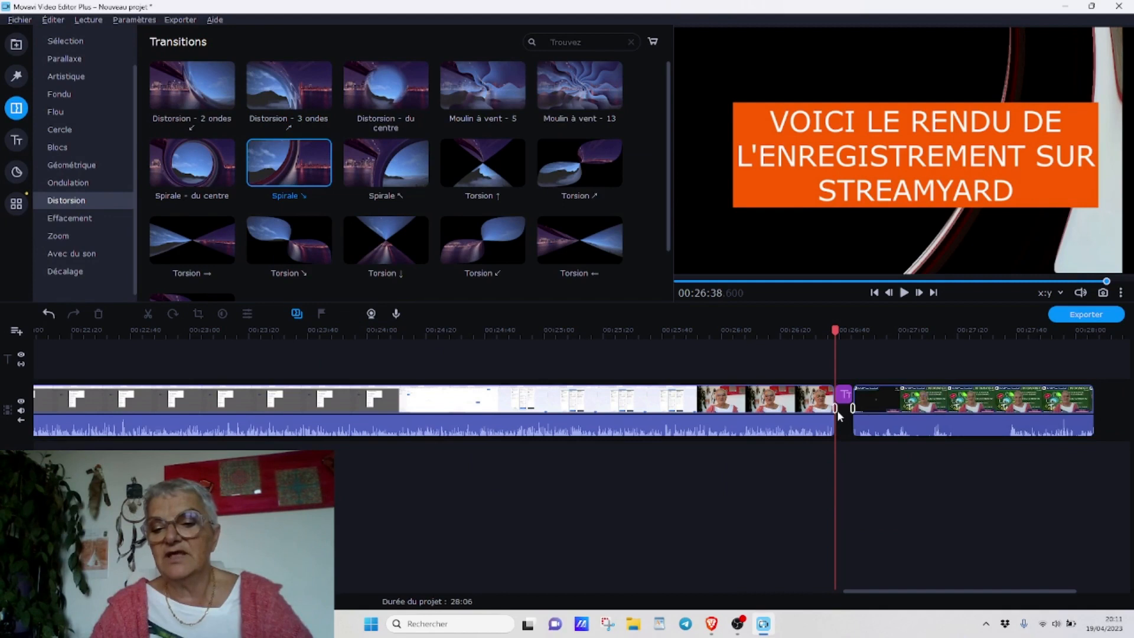
Play the passage around the title from about 00:26:35 to check both transitions and the start of the second clip
click(817, 331)
click(904, 292)
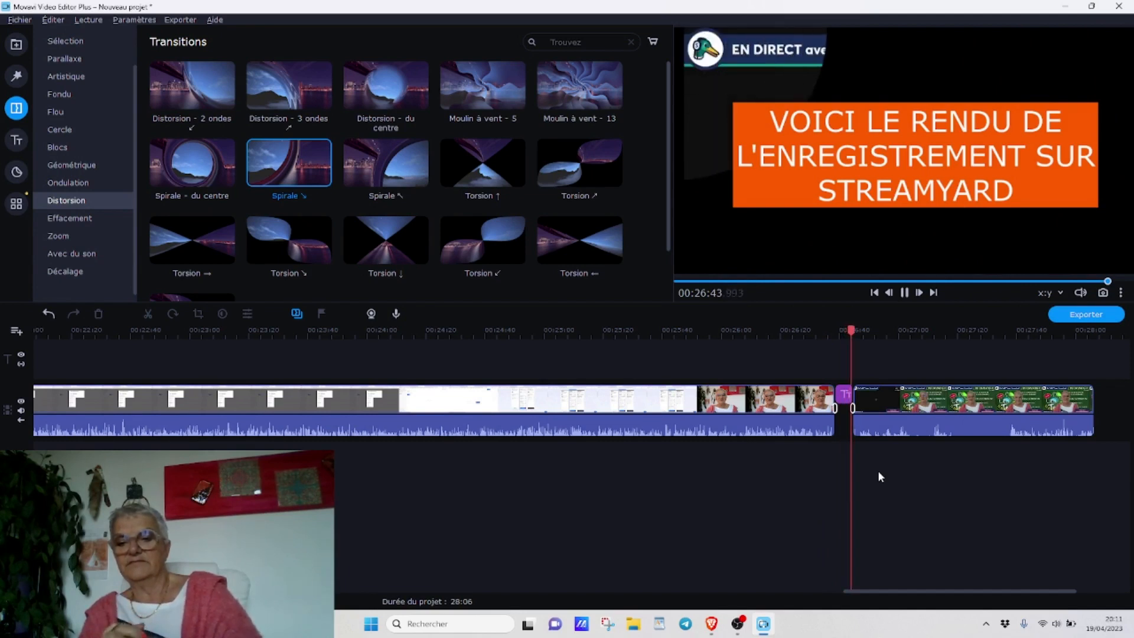
click(900, 332)
click(904, 293)
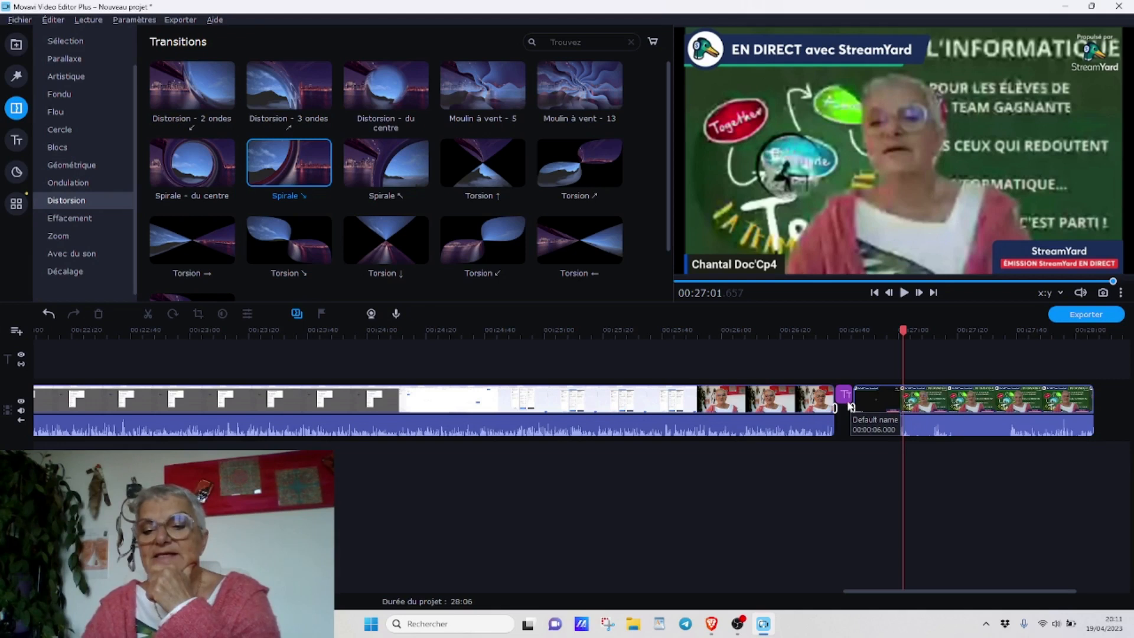
click(822, 334)
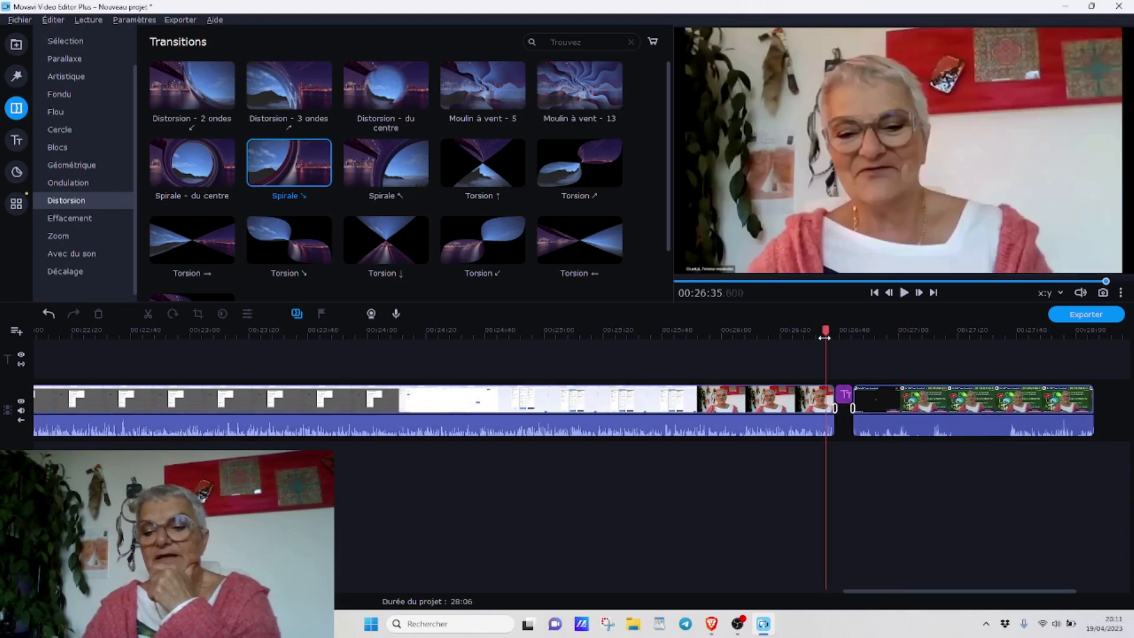
click(903, 293)
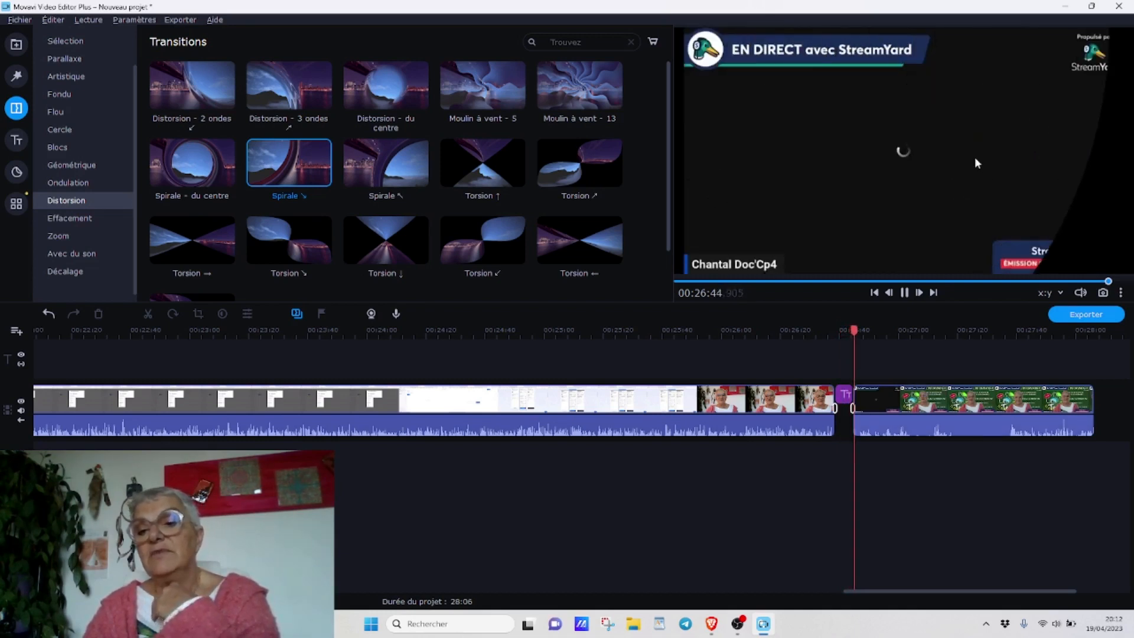
click(904, 292)
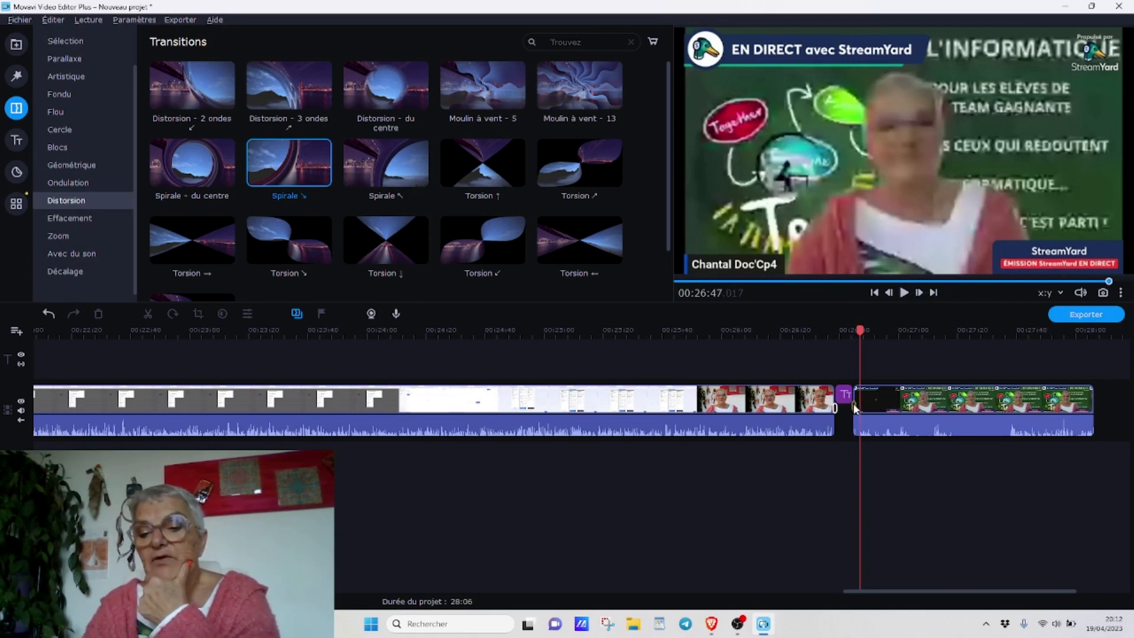
Shorten the title clip to about 3 seconds and play the passage from just before it
click(845, 394)
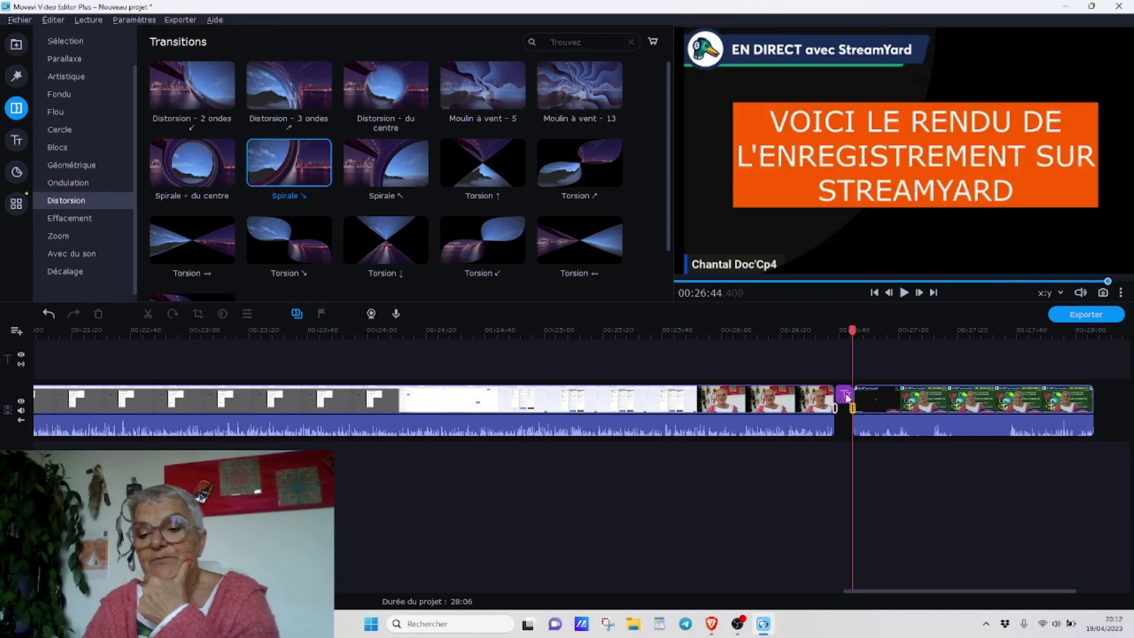
drag(855, 388, 846, 392)
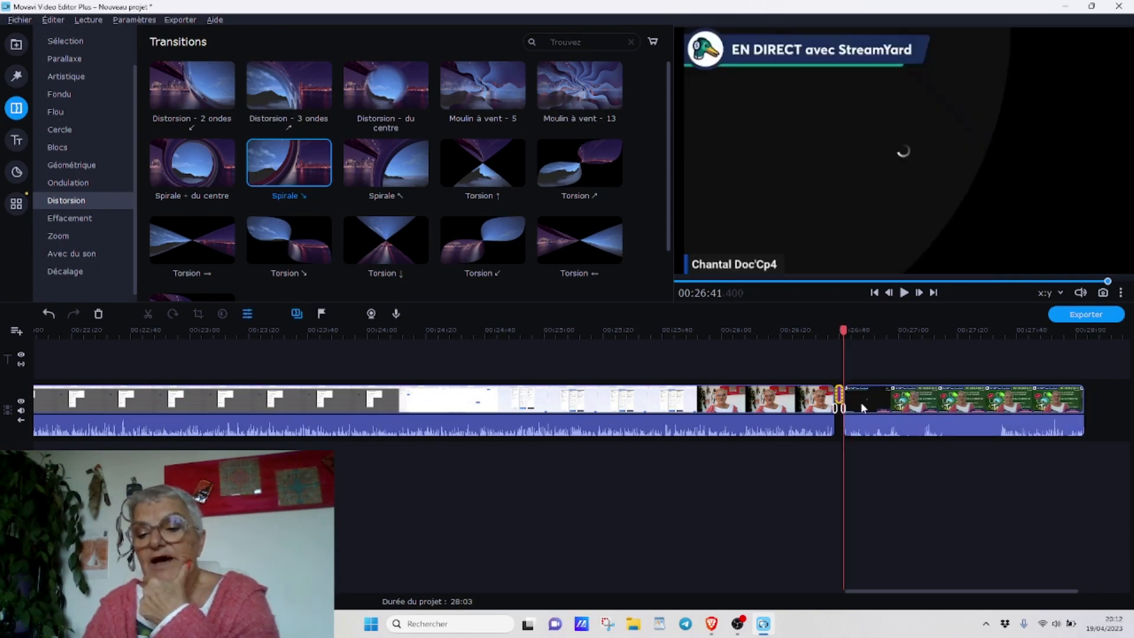
drag(843, 330, 824, 331)
click(904, 294)
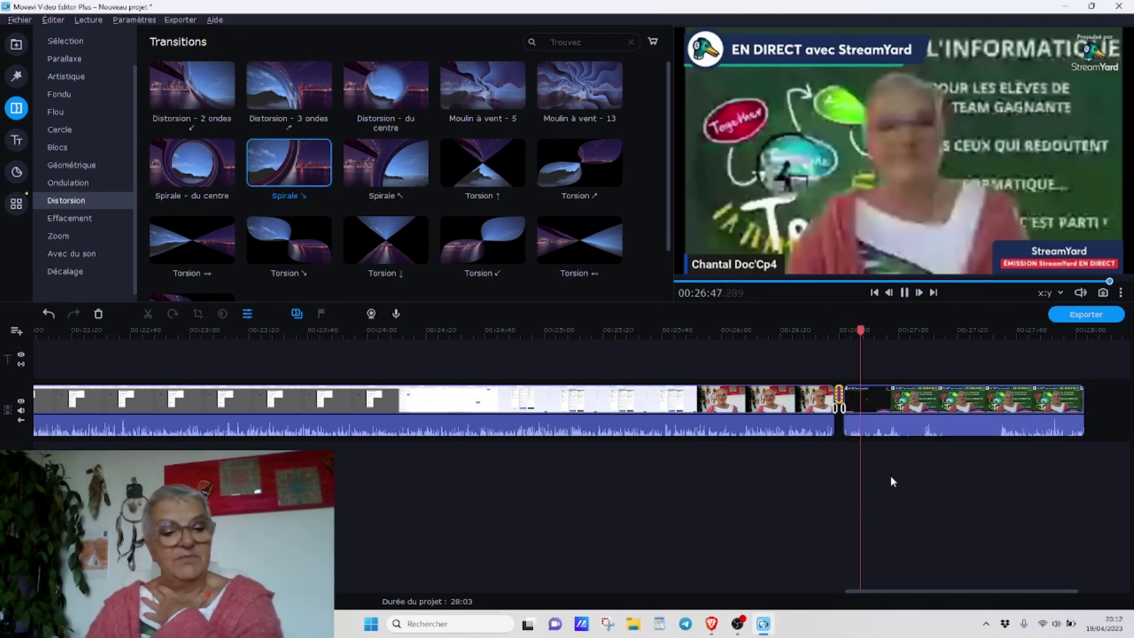
Play the last part of the StreamYard clip through to the end of the project
click(1036, 412)
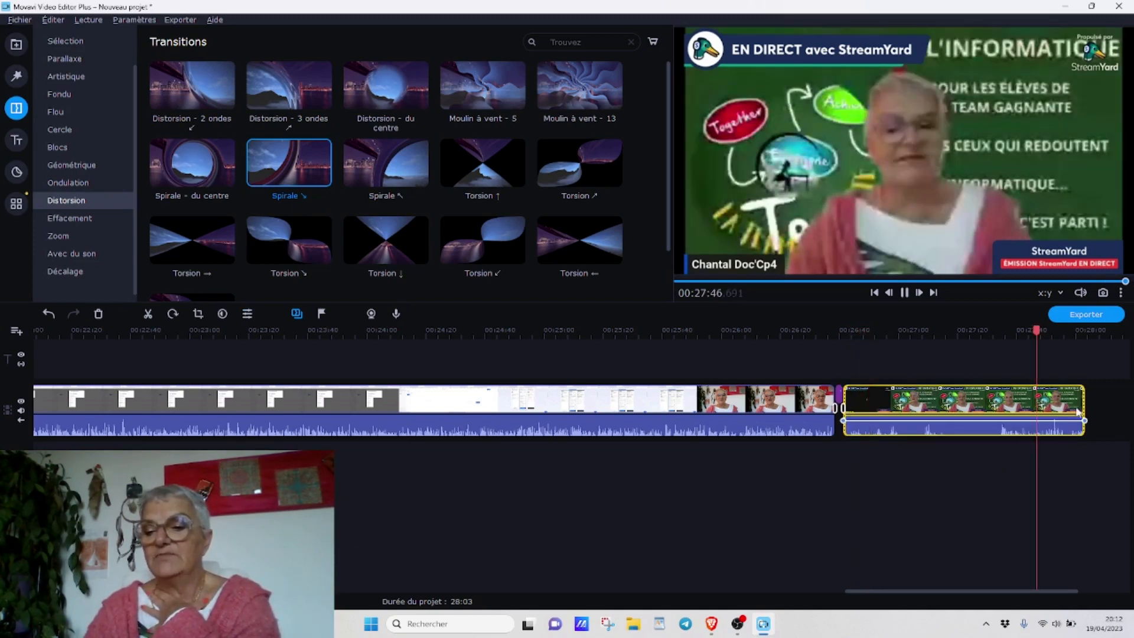
mouse_move(1083, 402)
mouse_down()
mouse_move(1066, 402)
mouse_move(1084, 401)
mouse_up()
click(873, 499)
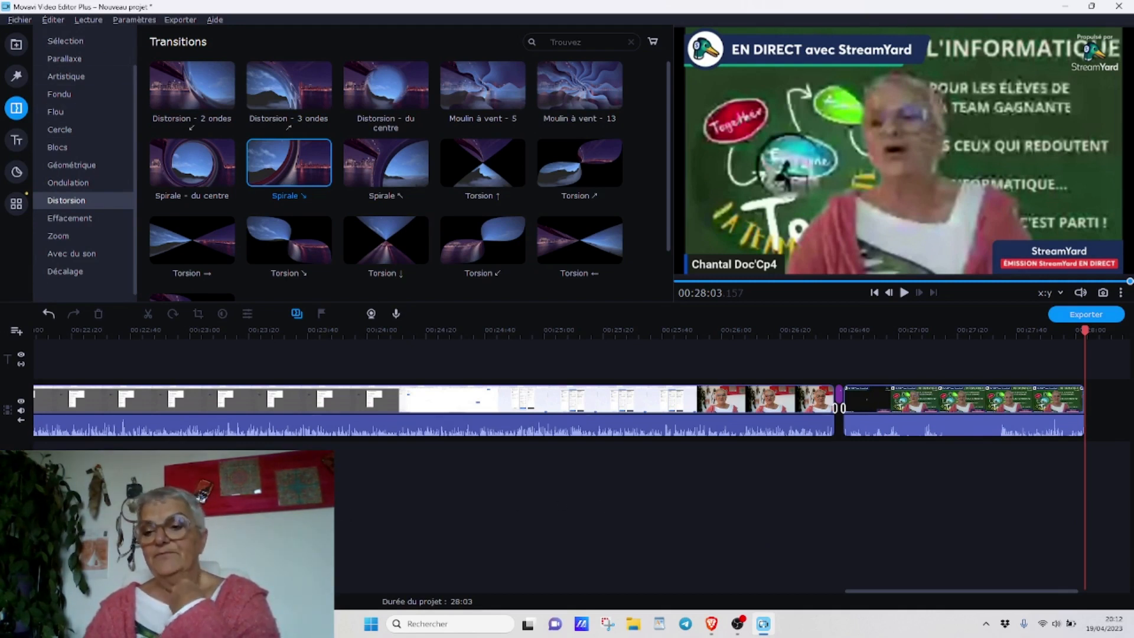
Export the project as an MP4 titled "Présentation Movavi Video Editor Plus" to the Desktop in Bonne quality
click(1070, 316)
click(616, 222)
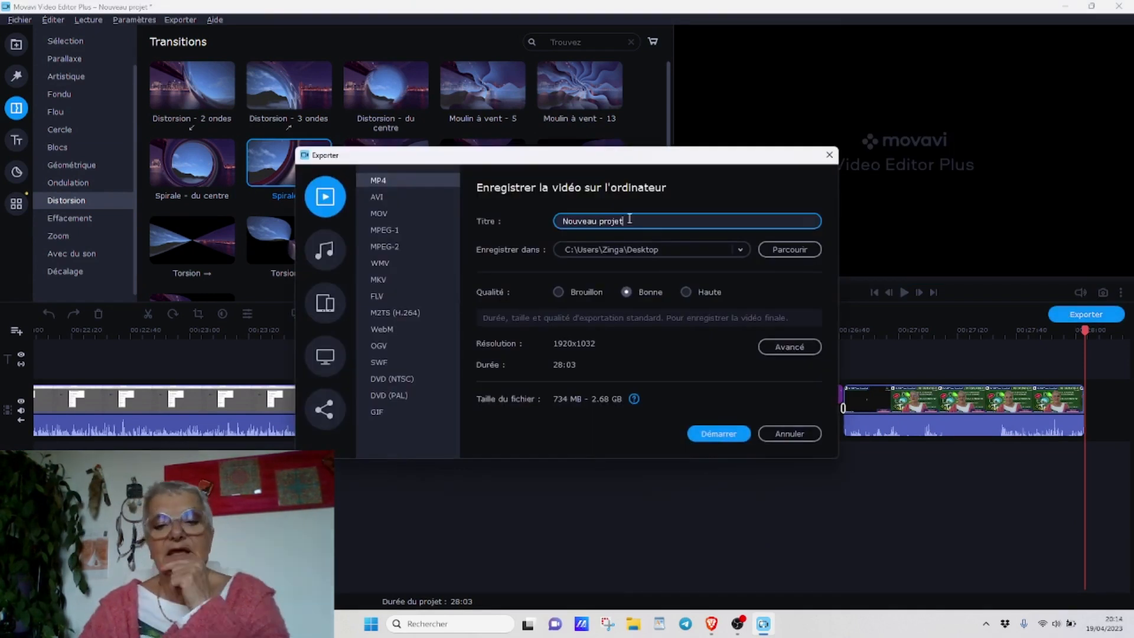
drag(563, 222, 627, 223)
text(P)
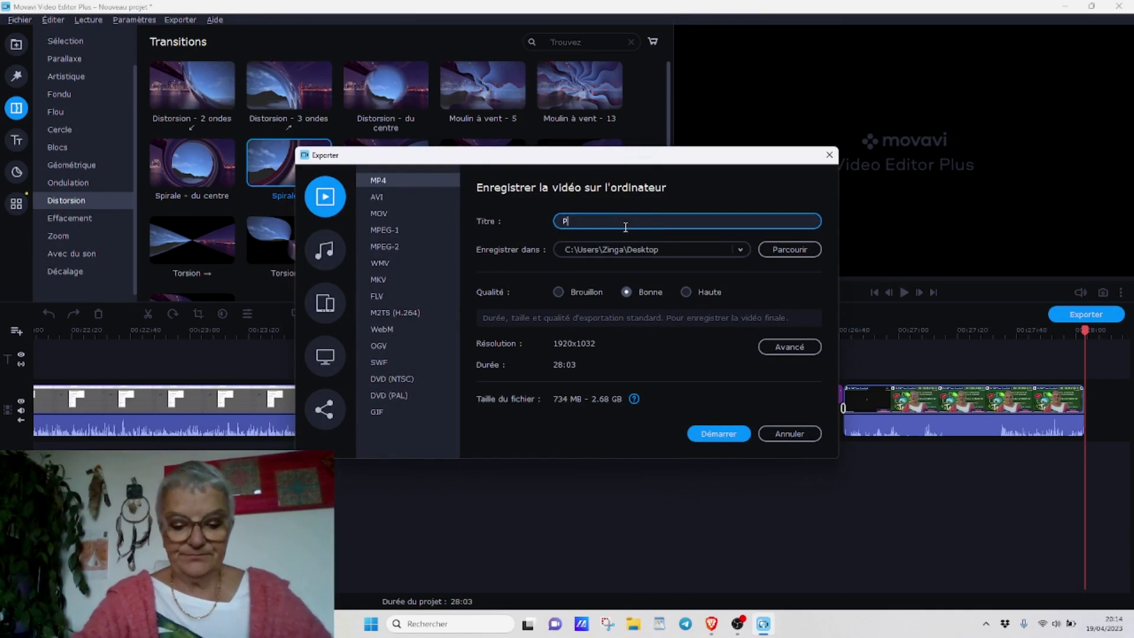
text(résentation Movavi)
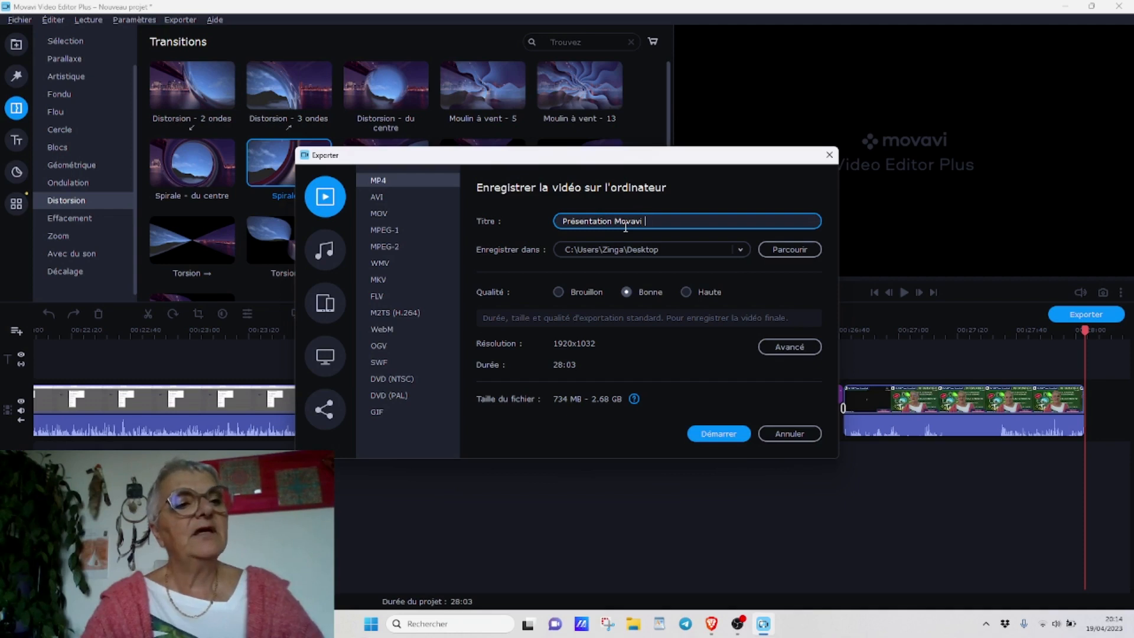
text( Video)
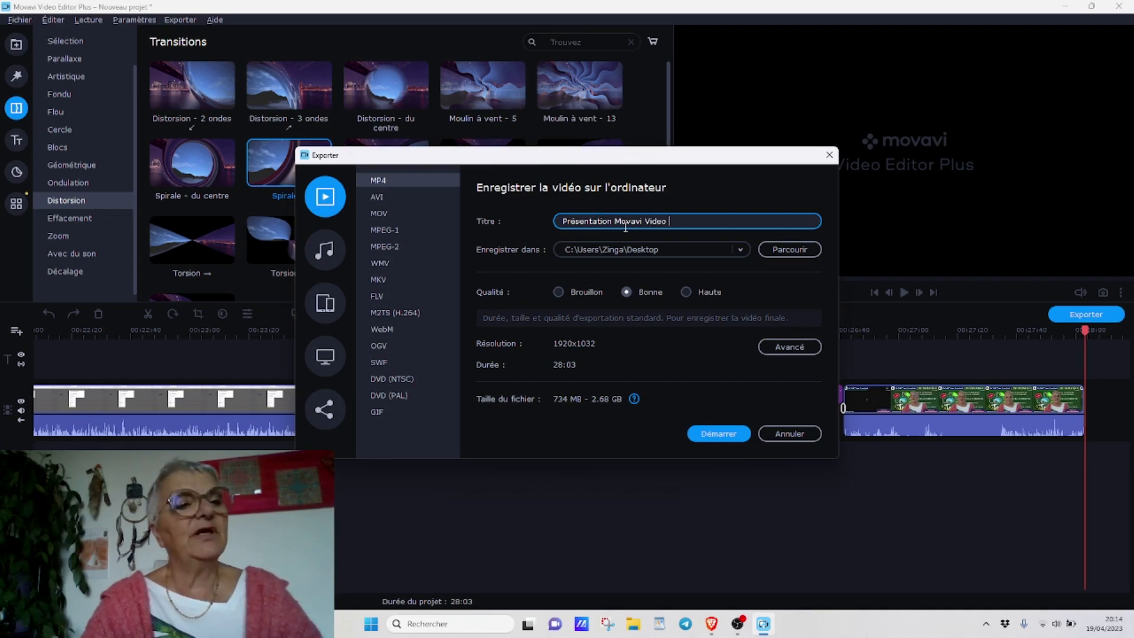
text( Editor )
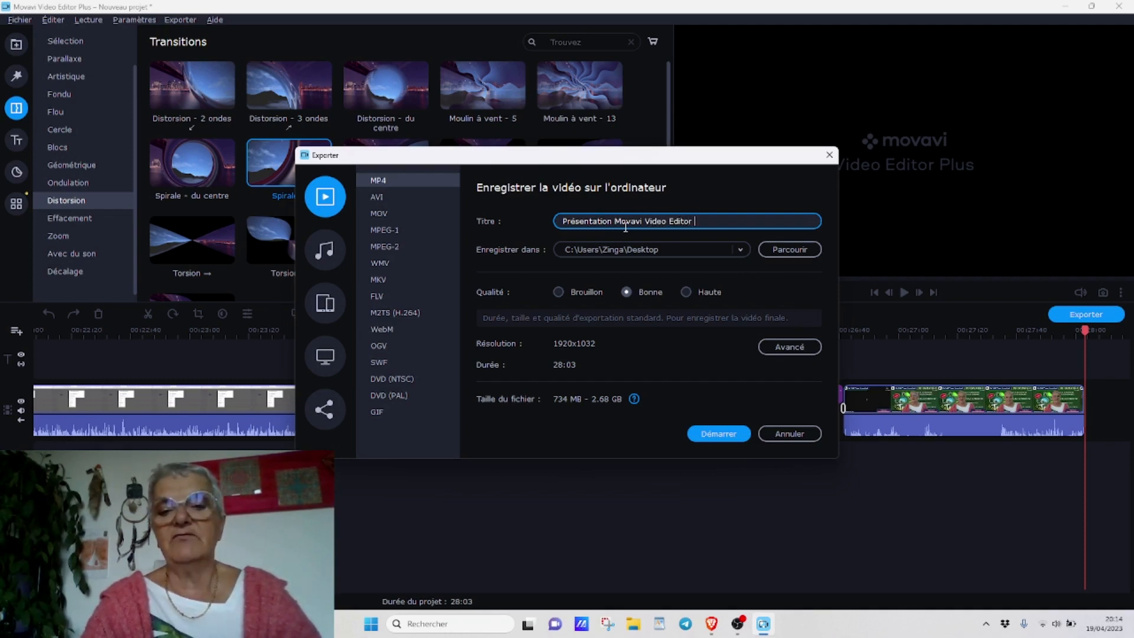
text(Plus)
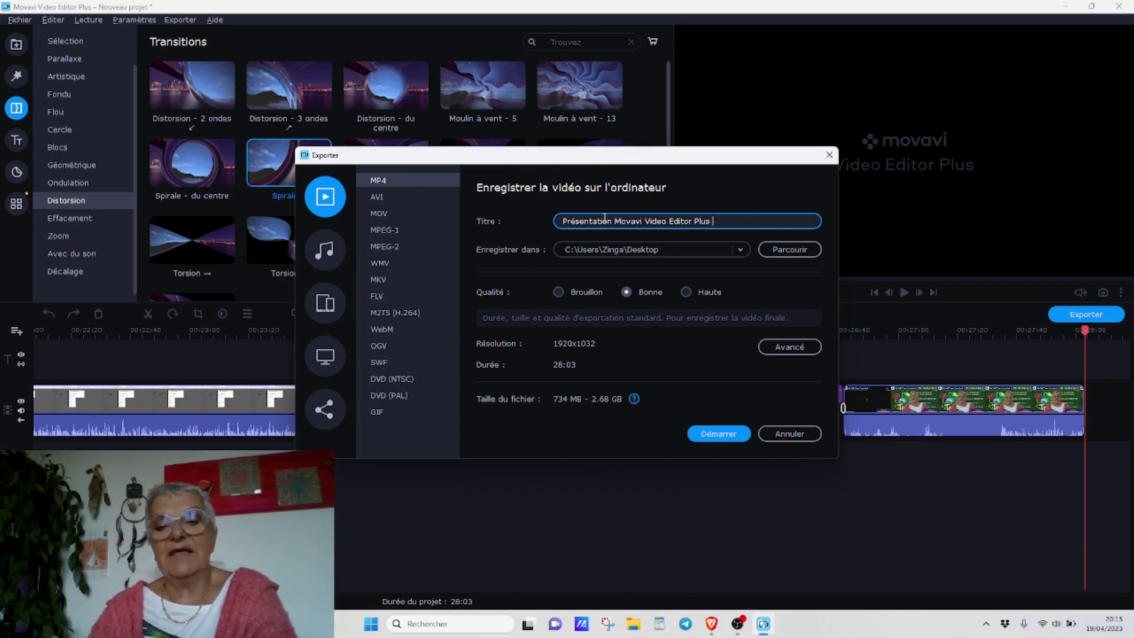
click(716, 435)
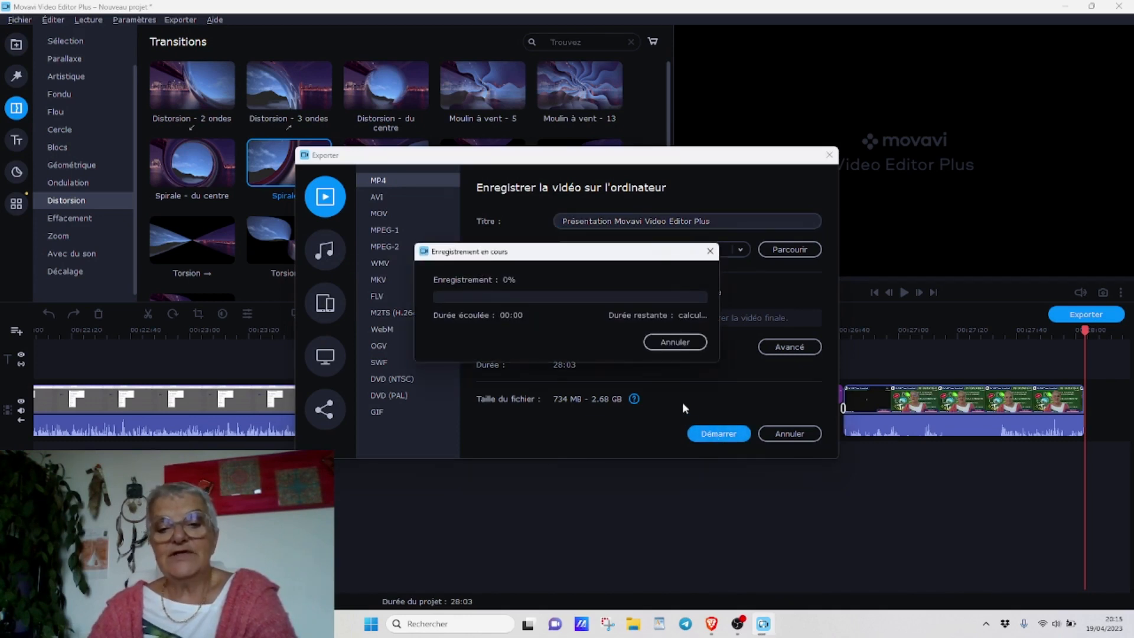
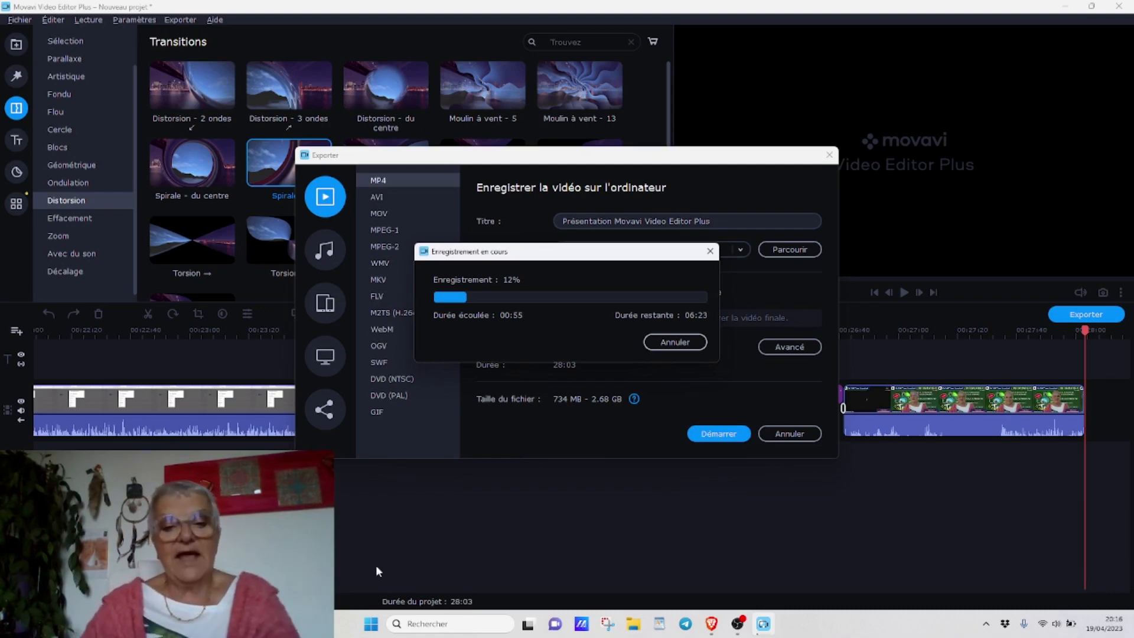
Switch to HandBrake and load the single video file "Doc Cp4 formation SteamYard" from the Desktop as the source
click(371, 623)
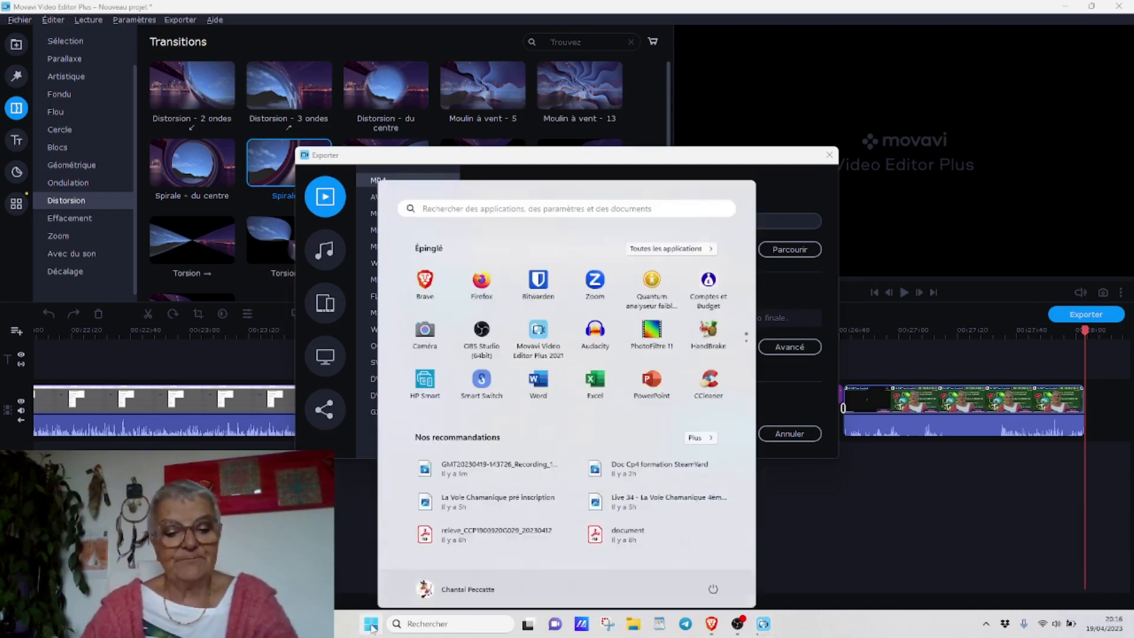
click(710, 330)
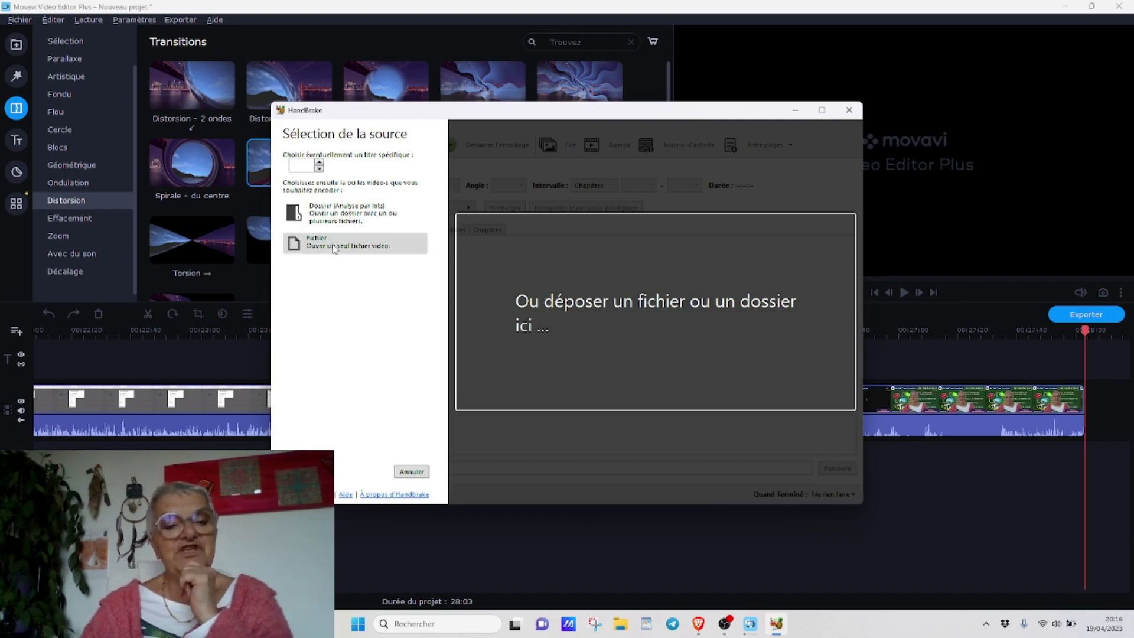
click(351, 250)
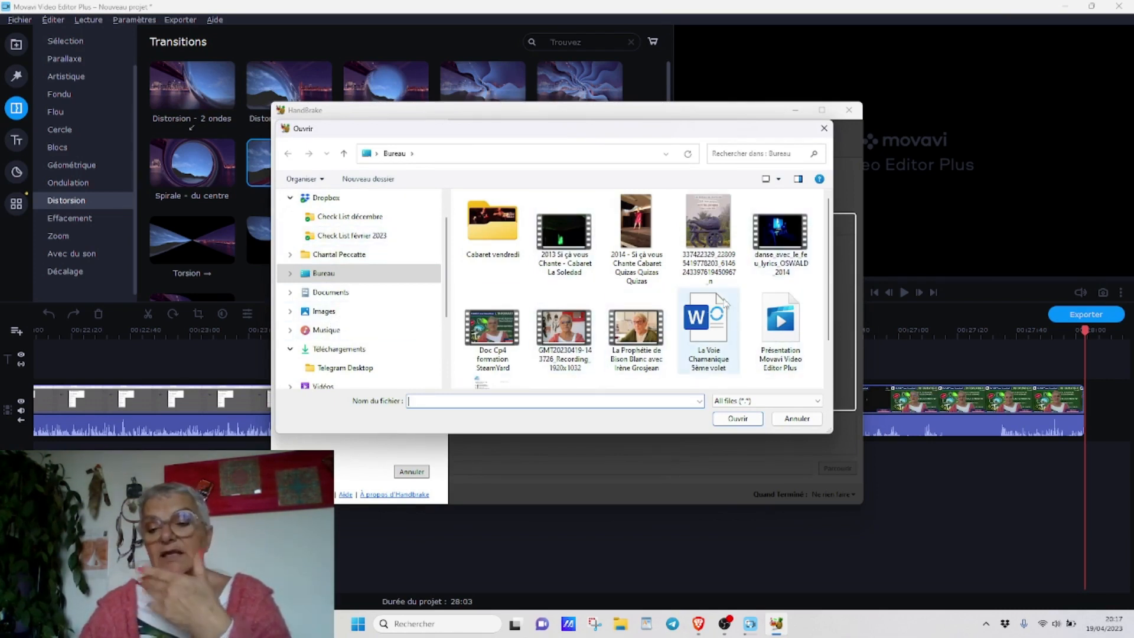
click(823, 129)
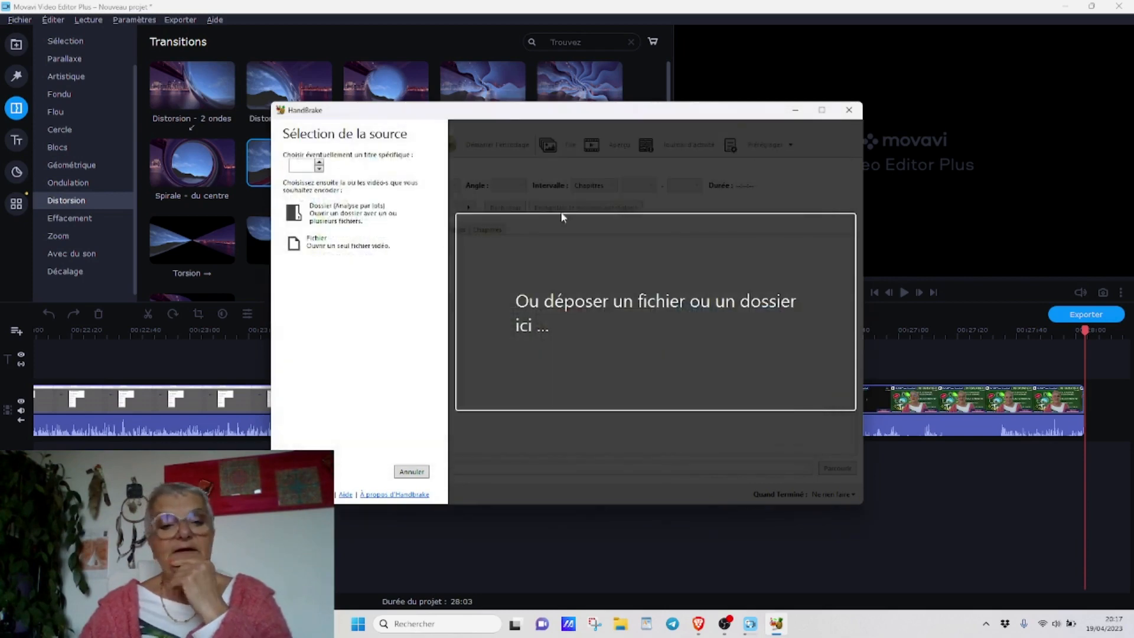
click(331, 244)
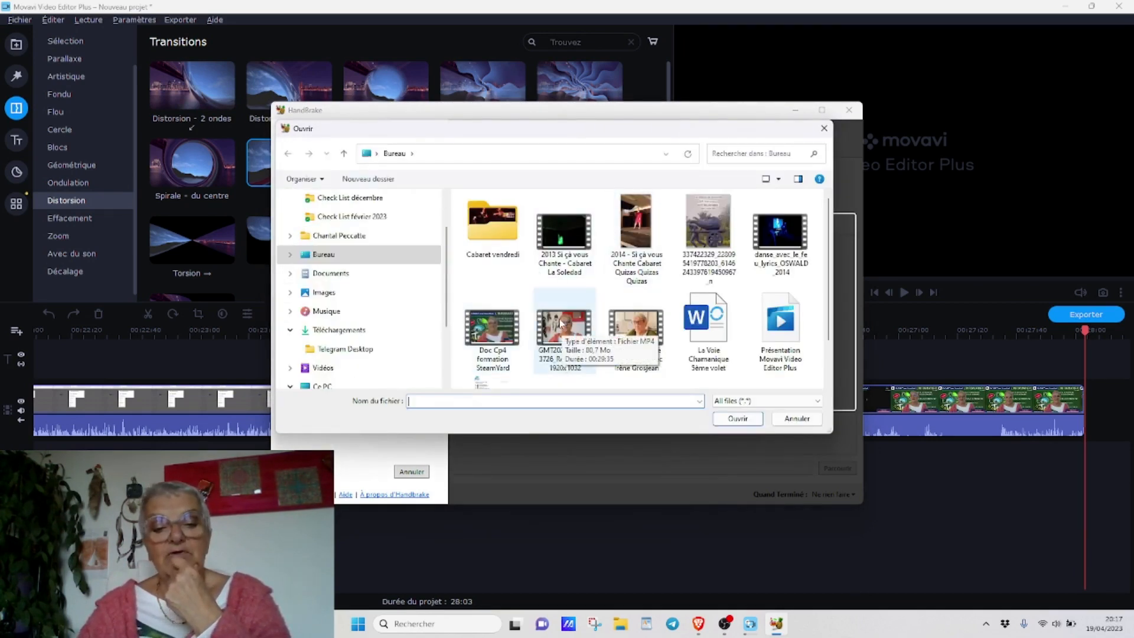
click(484, 328)
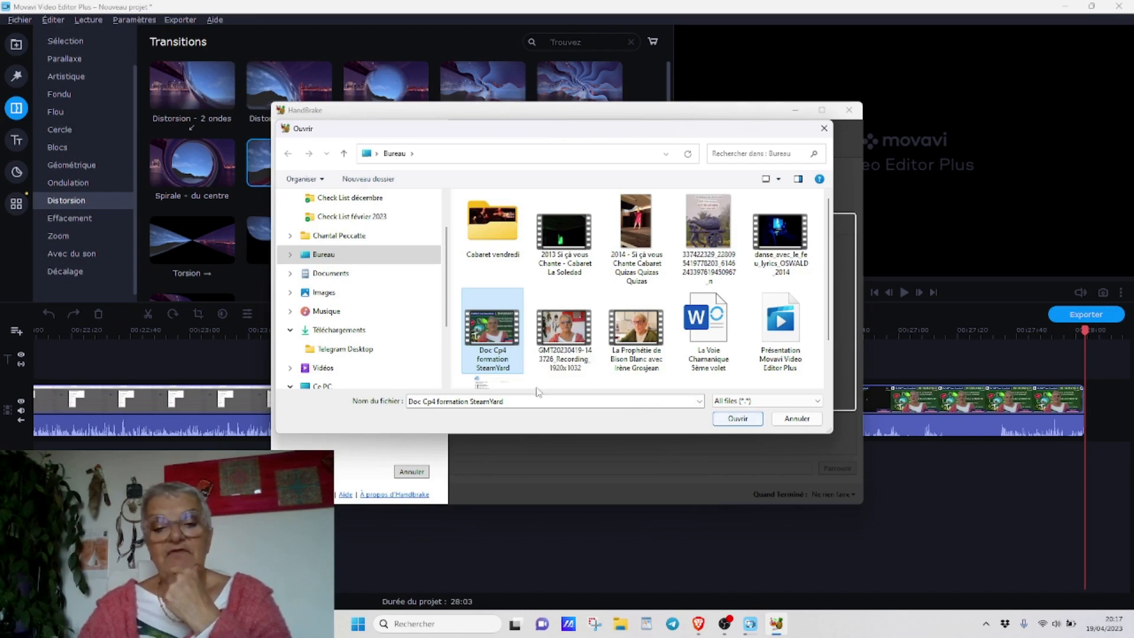
click(738, 419)
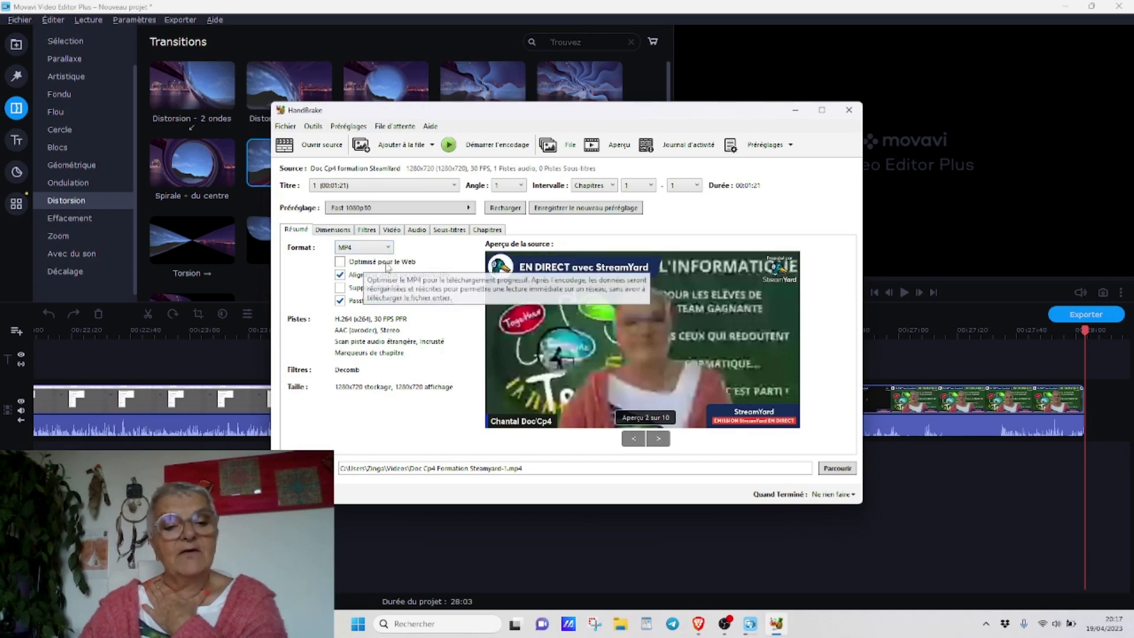
Turn on web optimisation for the output and keep MP4 as its format
click(341, 262)
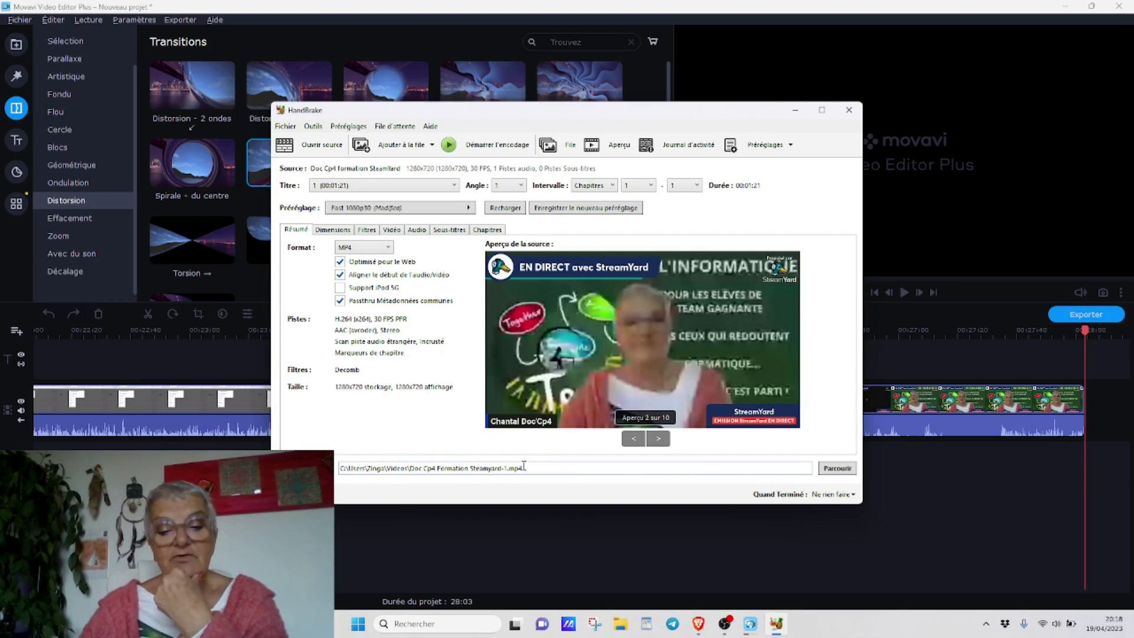
click(388, 250)
click(382, 260)
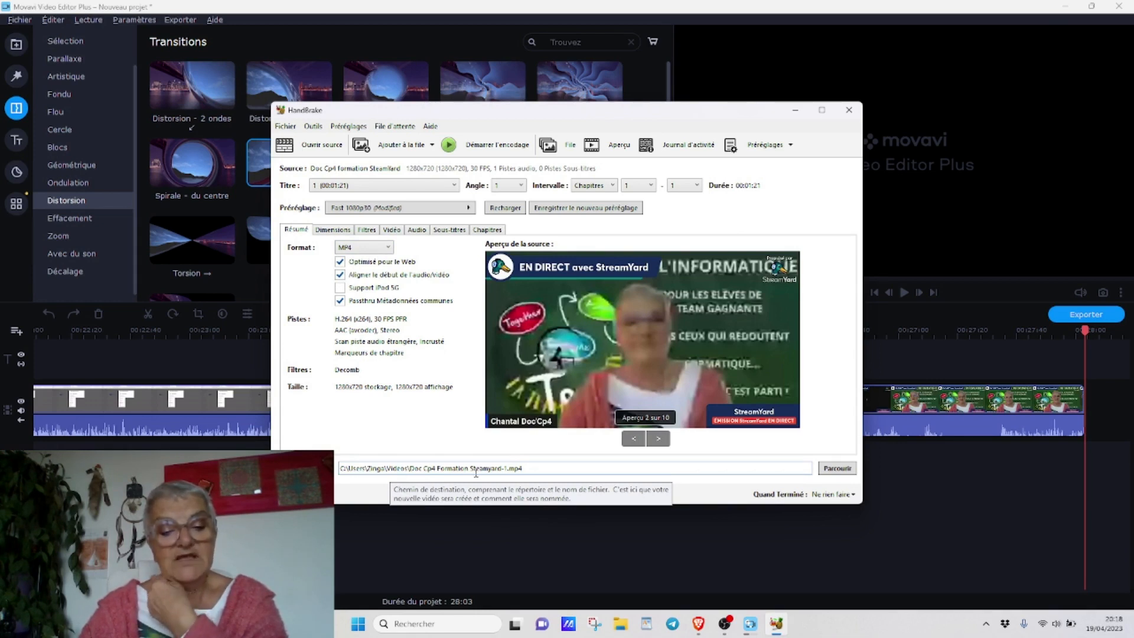
Encode the clip as Doc Cp4 Formation Steamyard-1.mp4 into Vidéos > DOC'CP4 et JCJVB > LA TEAM FORMATION and close HandBrake
click(837, 468)
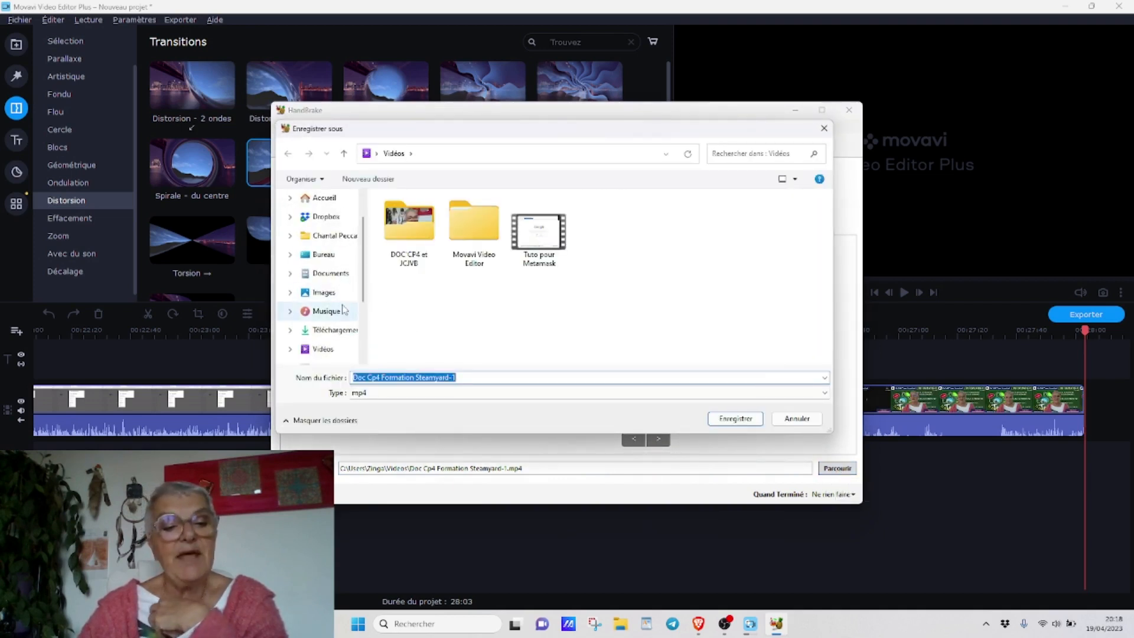
click(328, 348)
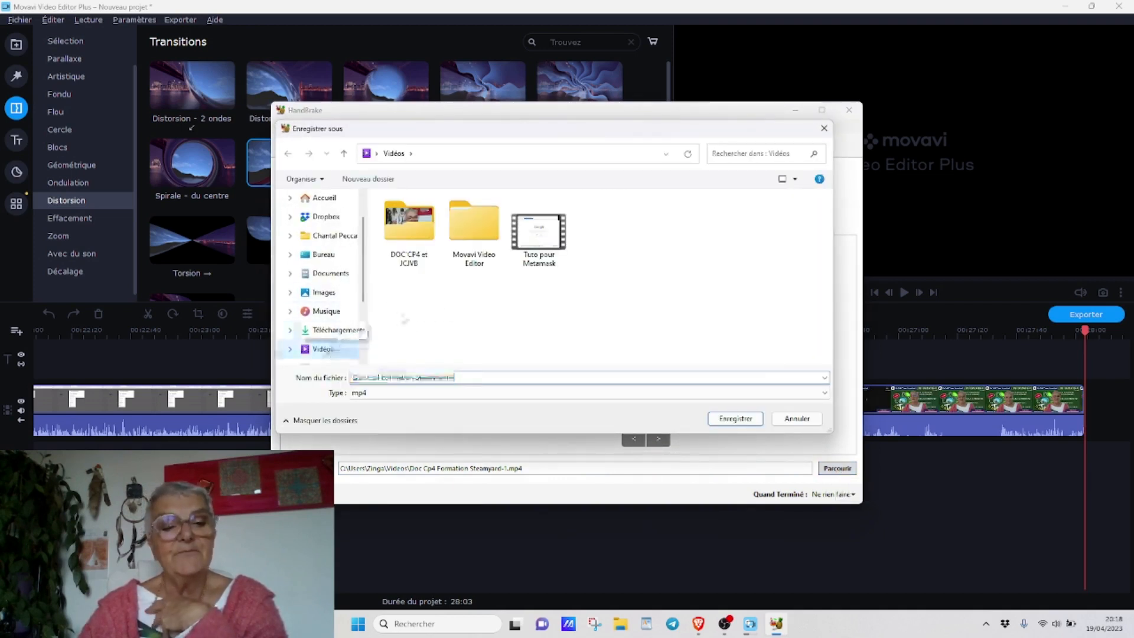
double_click(408, 225)
click(462, 256)
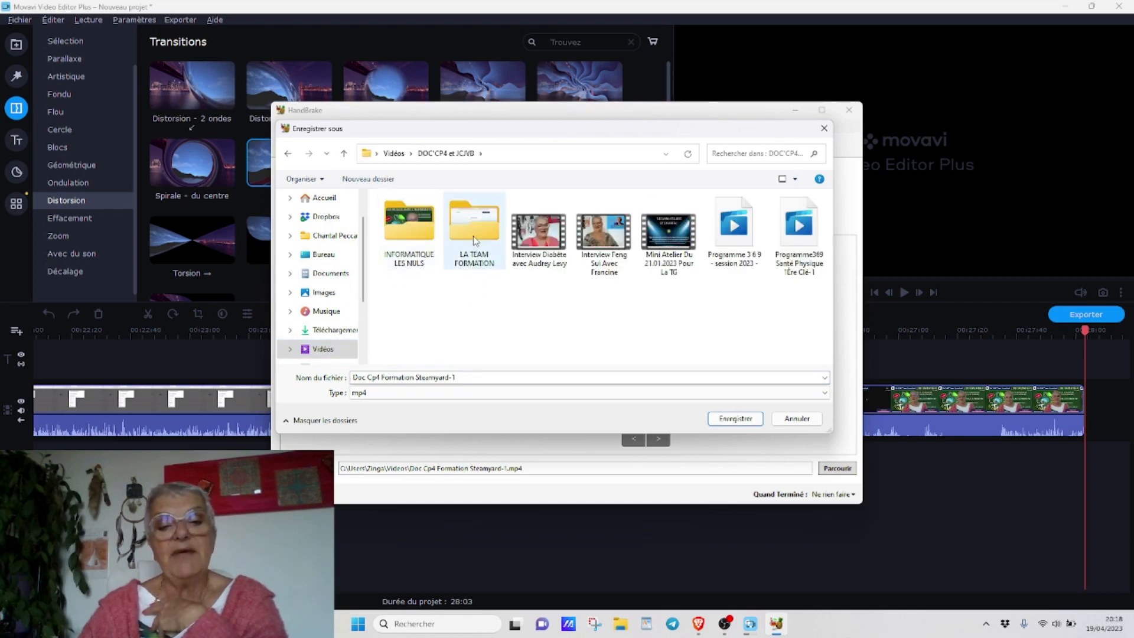
double_click(463, 256)
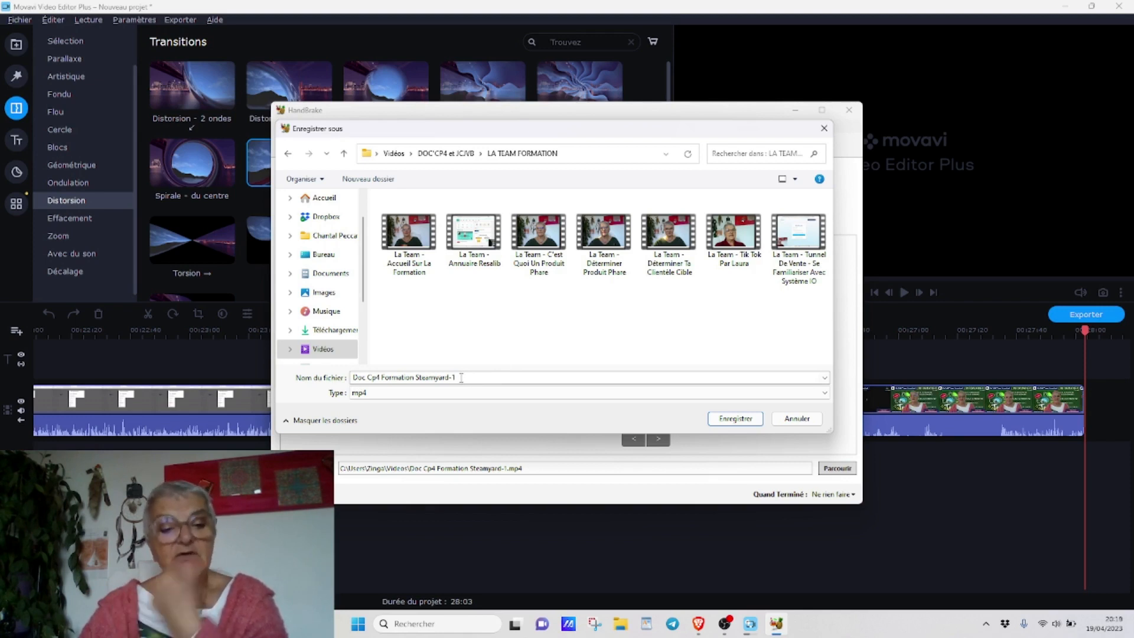
click(736, 419)
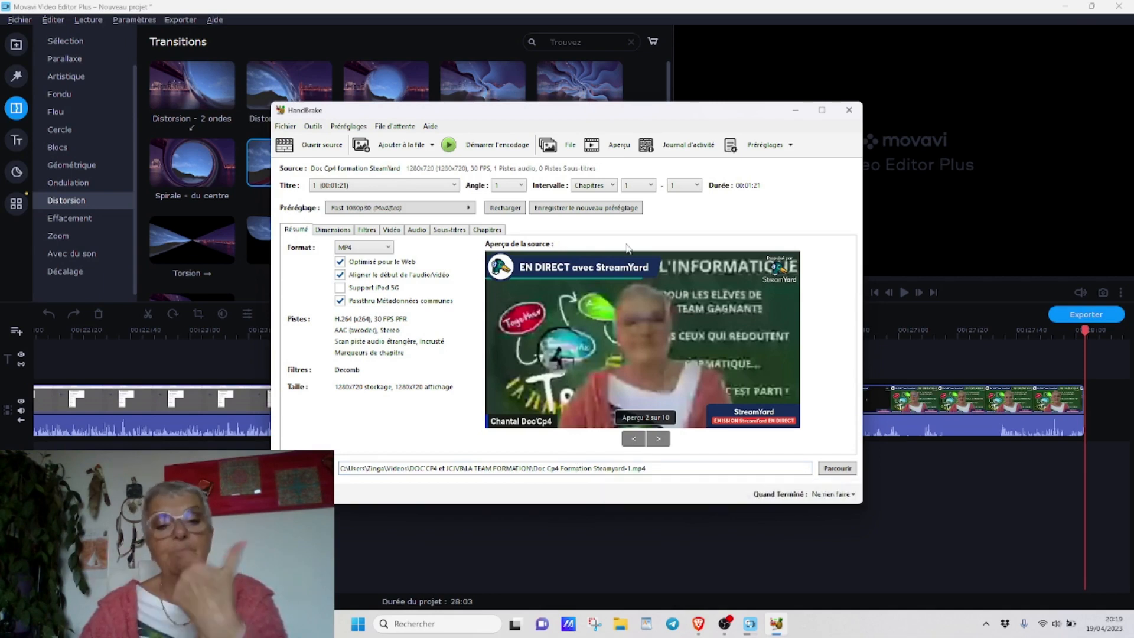
click(449, 147)
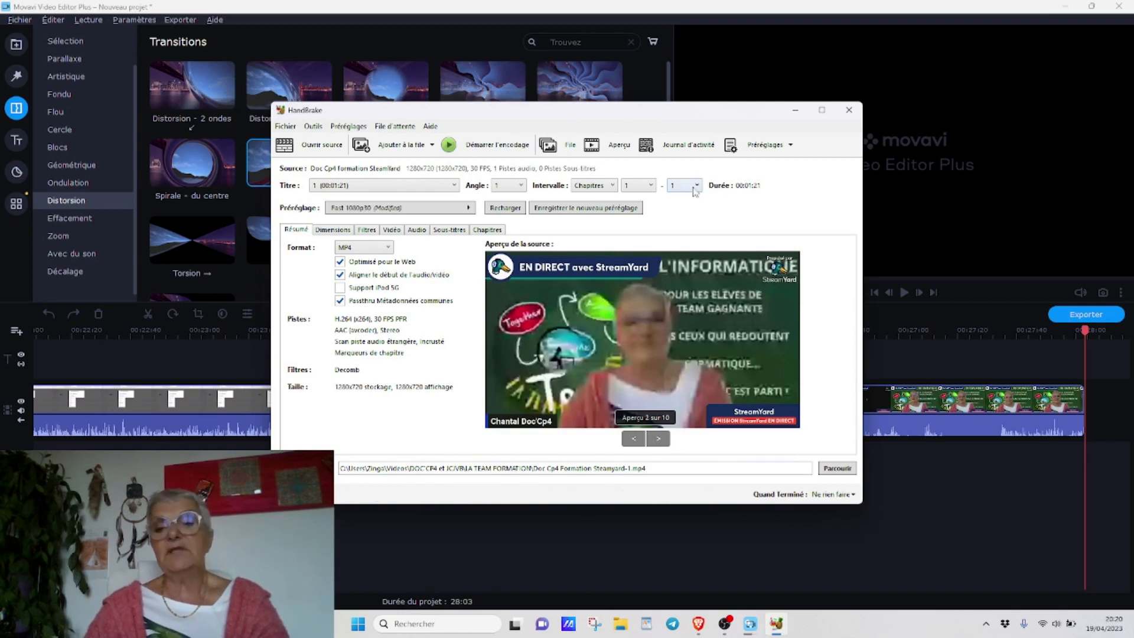
click(848, 111)
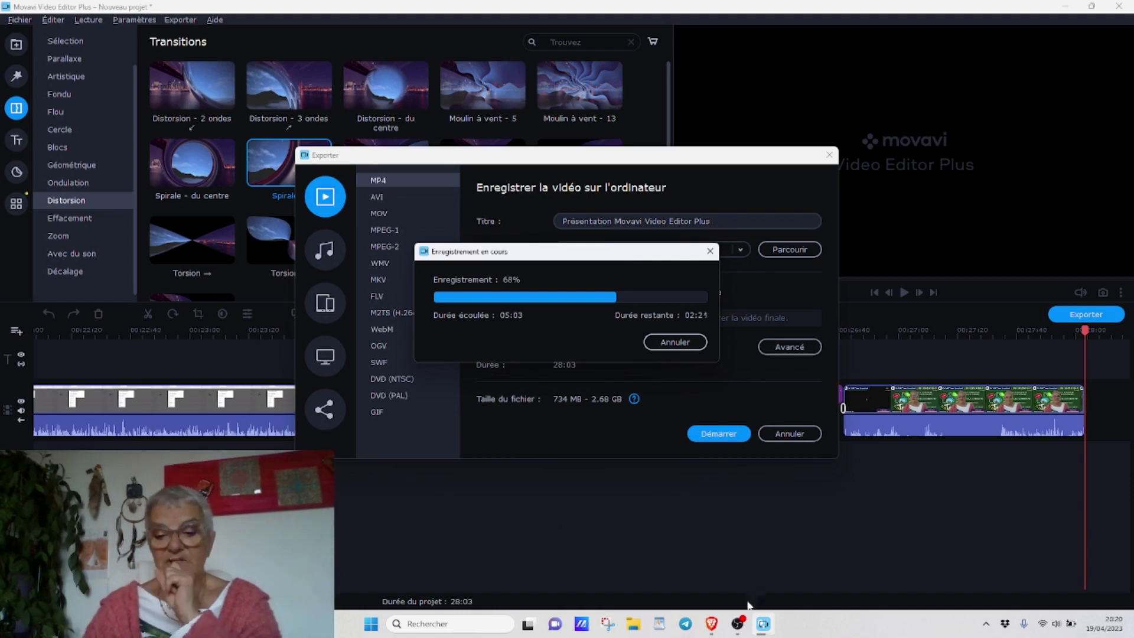
Switch to File Explorer and check the LA TEAM FORMATION folder inside Vidéos > DOC'CP4 et JCJVB for the encoded clip
mouse_move(743, 627)
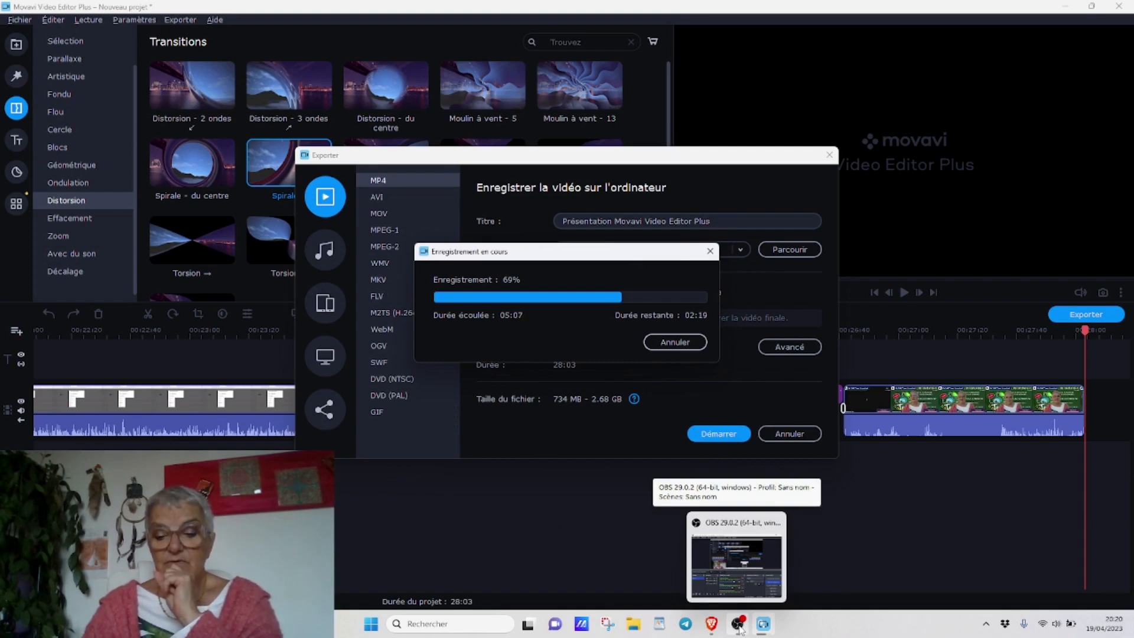
click(632, 625)
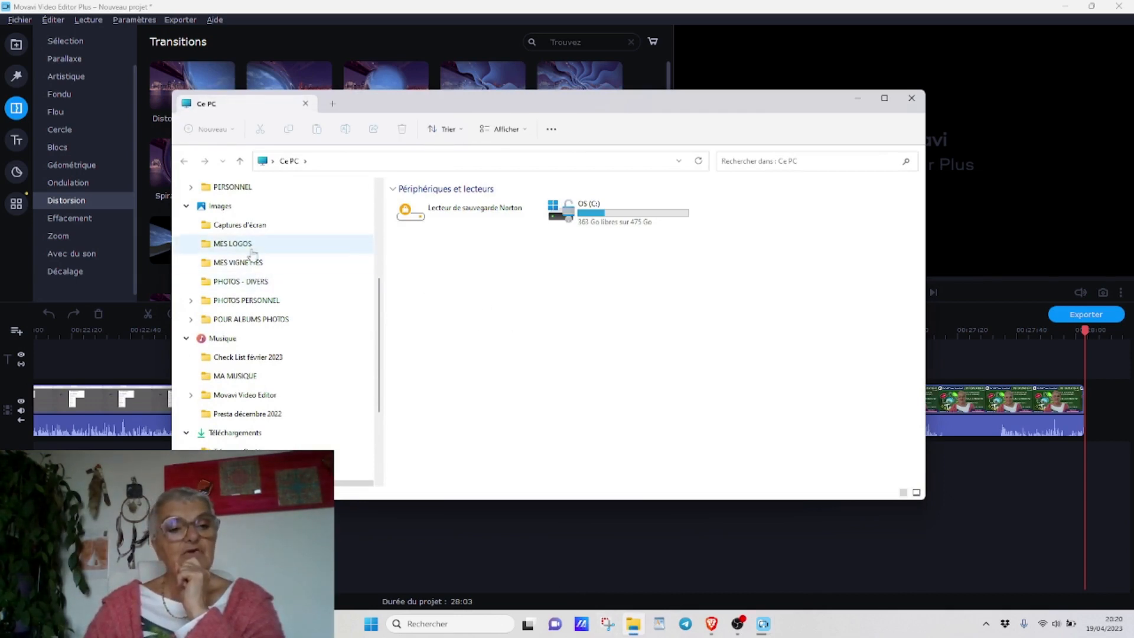
scroll(264, 236, up, 1)
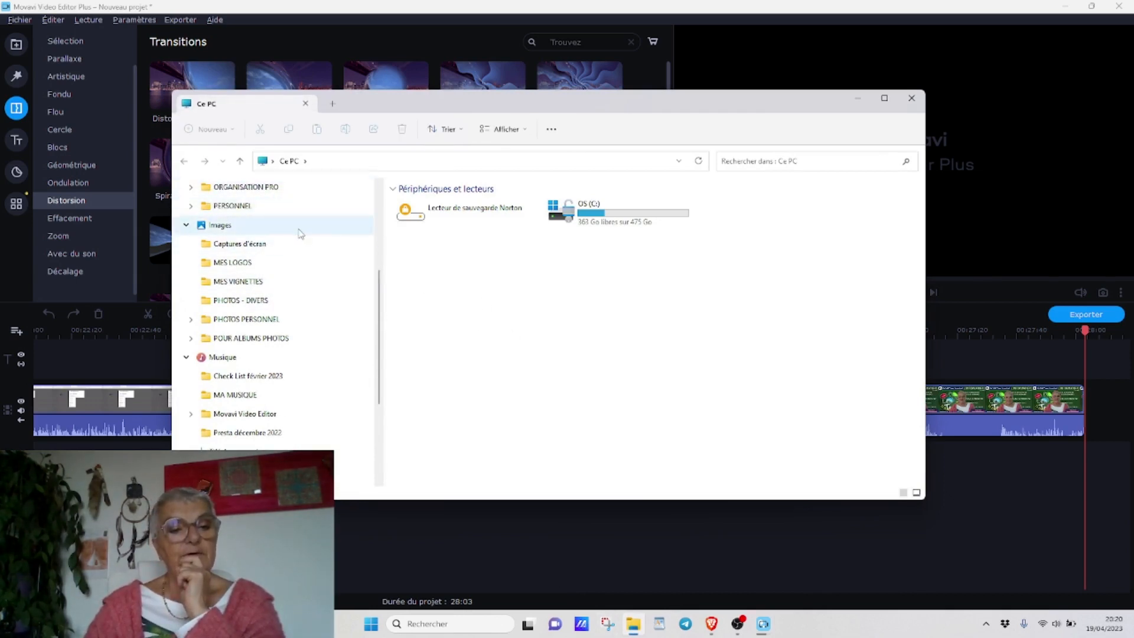
scroll(266, 233, up, 2)
scroll(259, 378, down, 3)
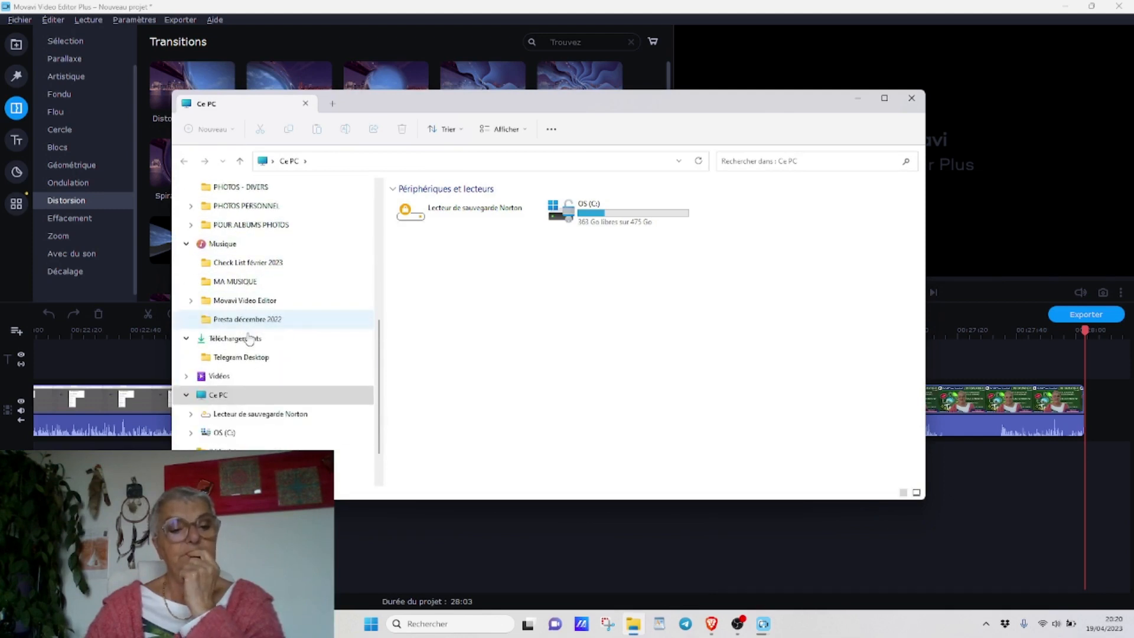
click(221, 381)
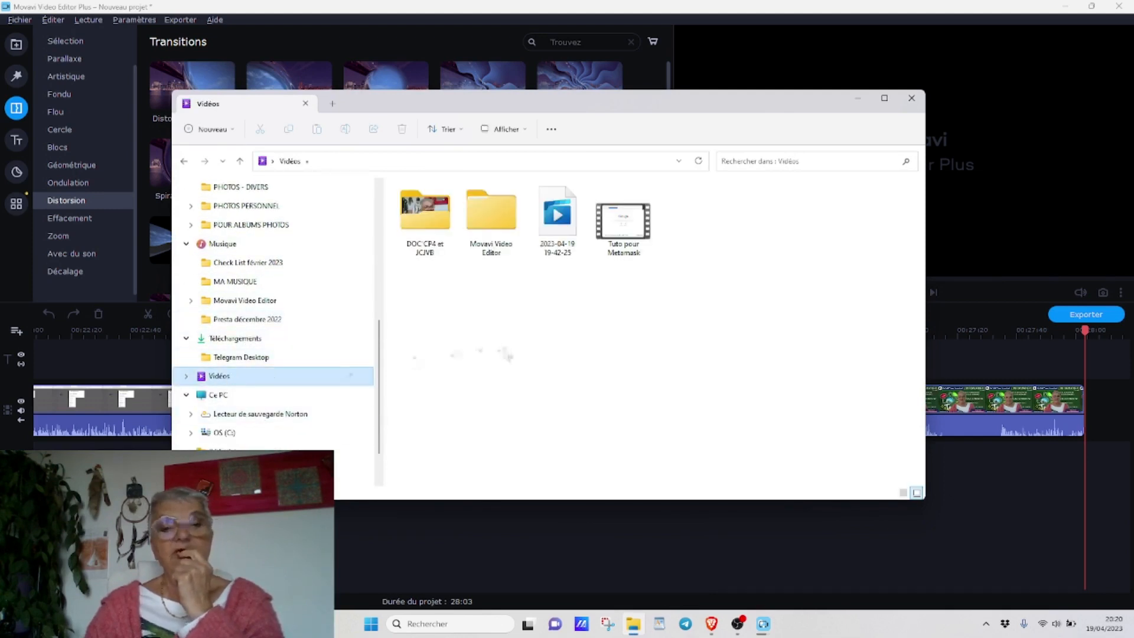
double_click(425, 213)
double_click(502, 227)
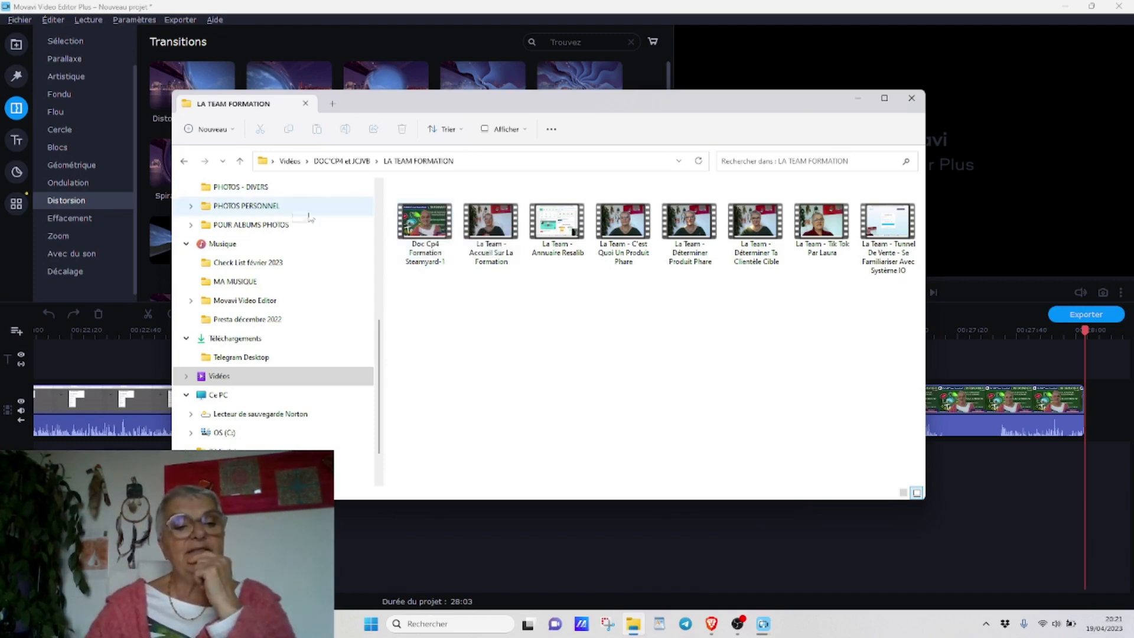
Try to delete the original video "Doc Cp4 formation SteamYard" from the Bureau folder, cancel the attempt and close File Explorer
scroll(308, 220, up, 1)
scroll(307, 228, up, 3)
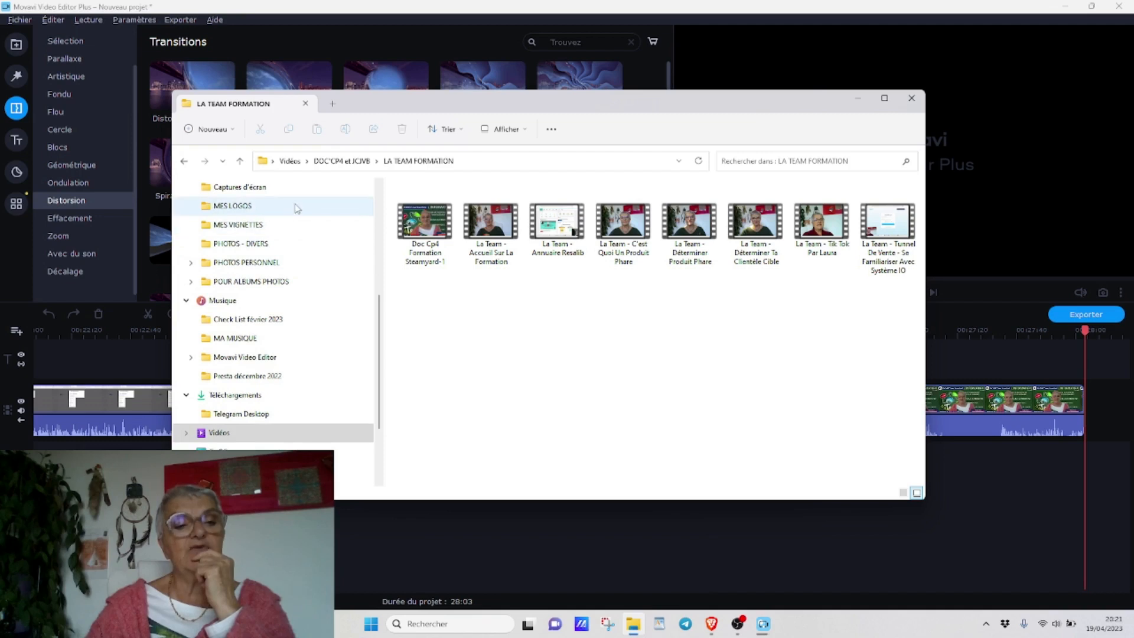
scroll(283, 206, up, 3)
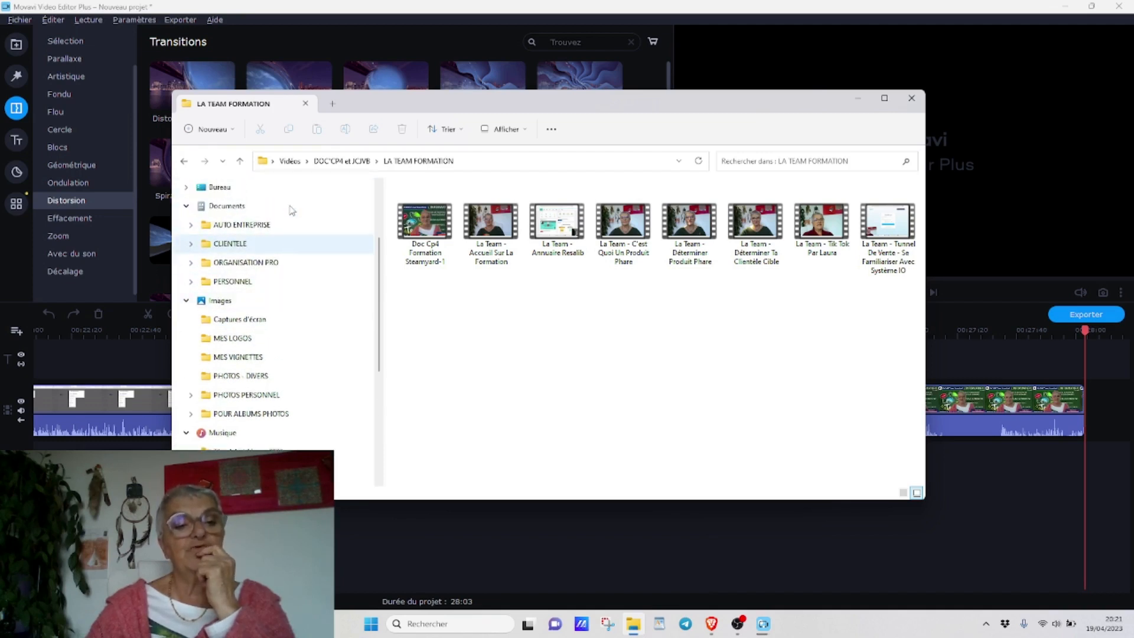
click(221, 187)
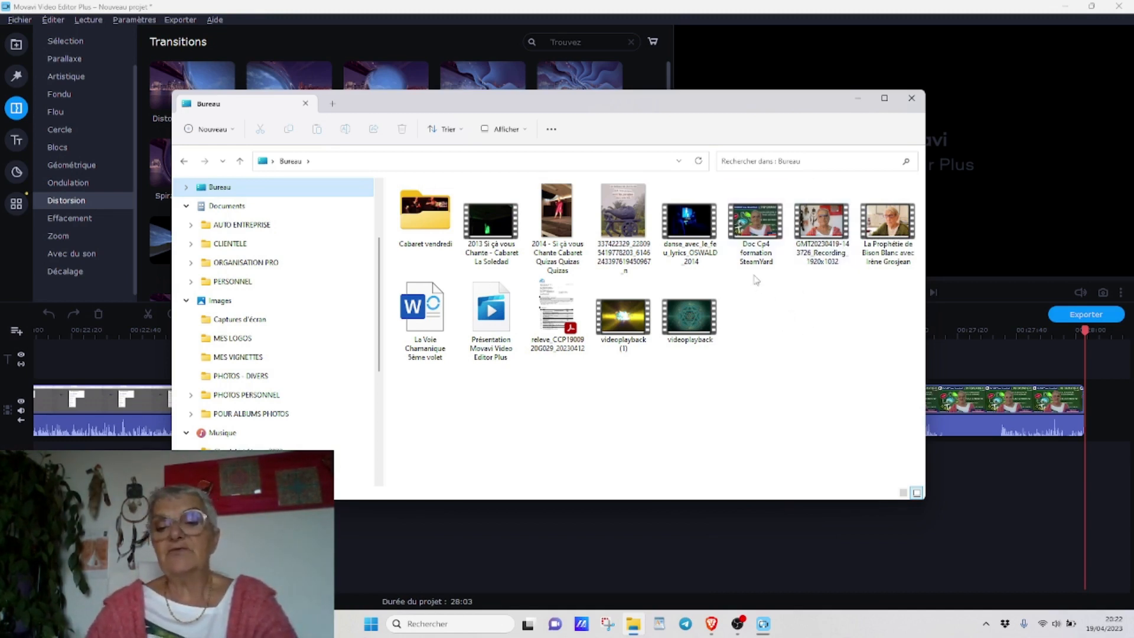
click(747, 237)
right_click(746, 233)
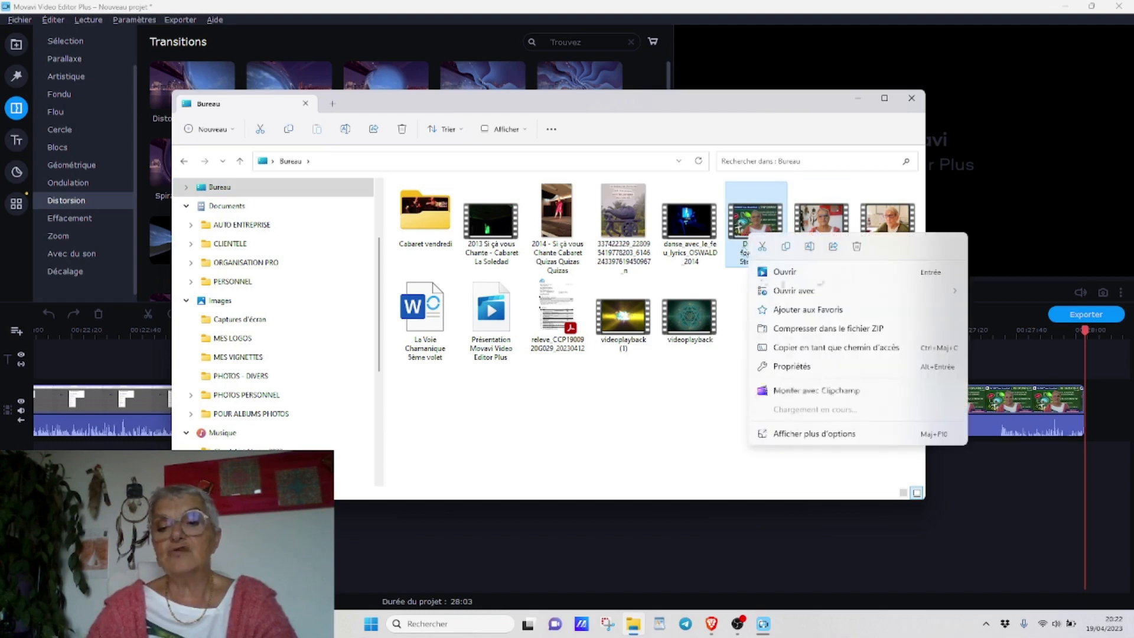
click(860, 247)
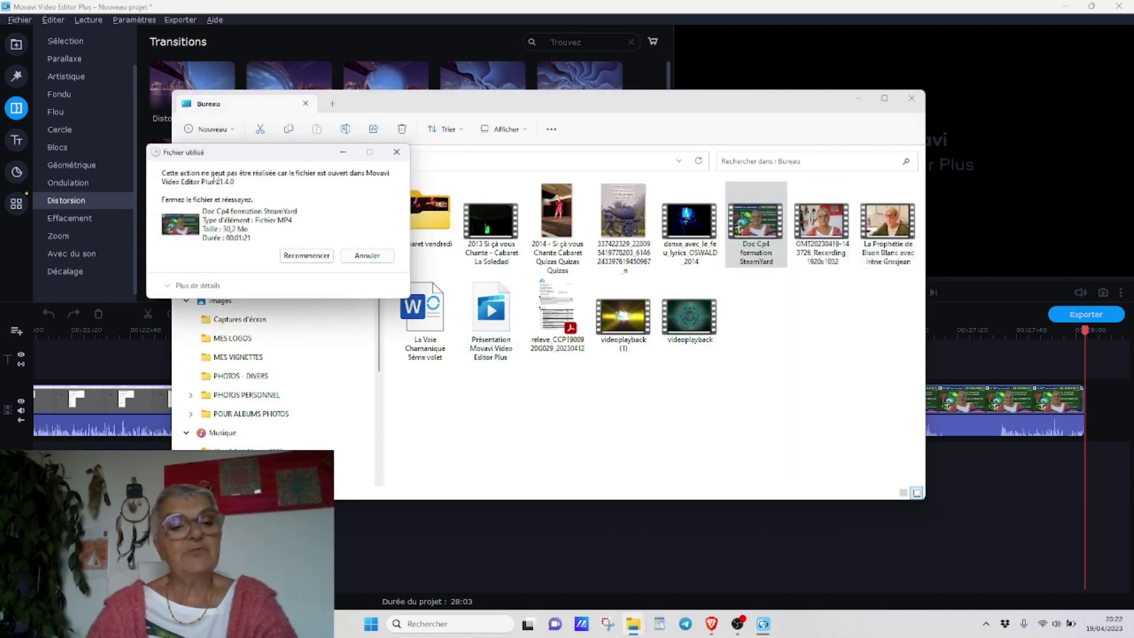
click(359, 256)
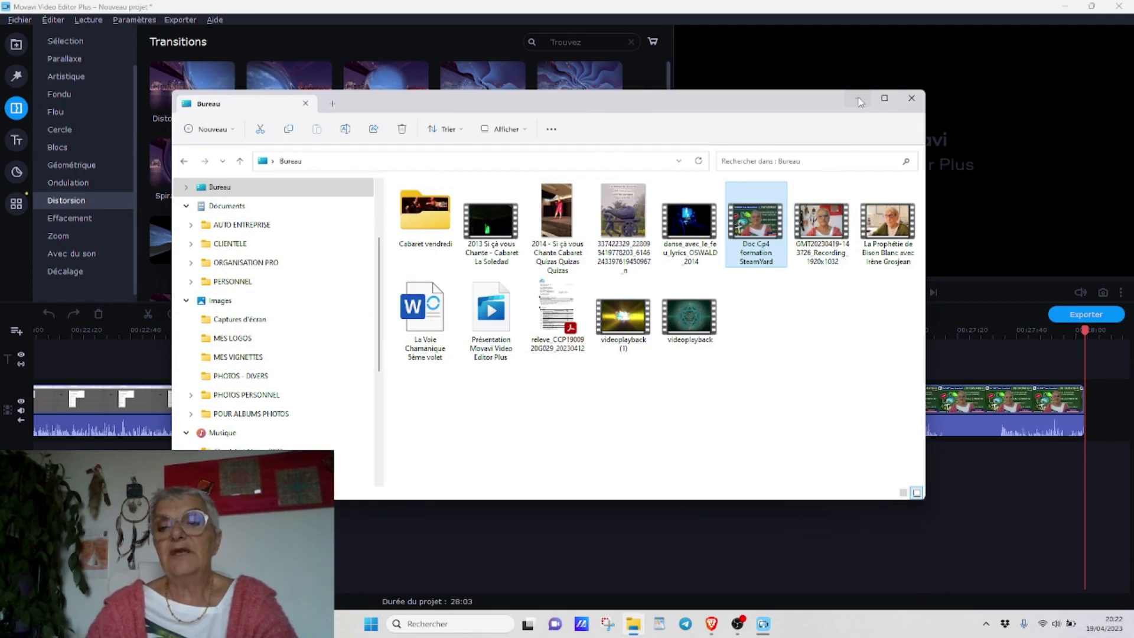
click(913, 101)
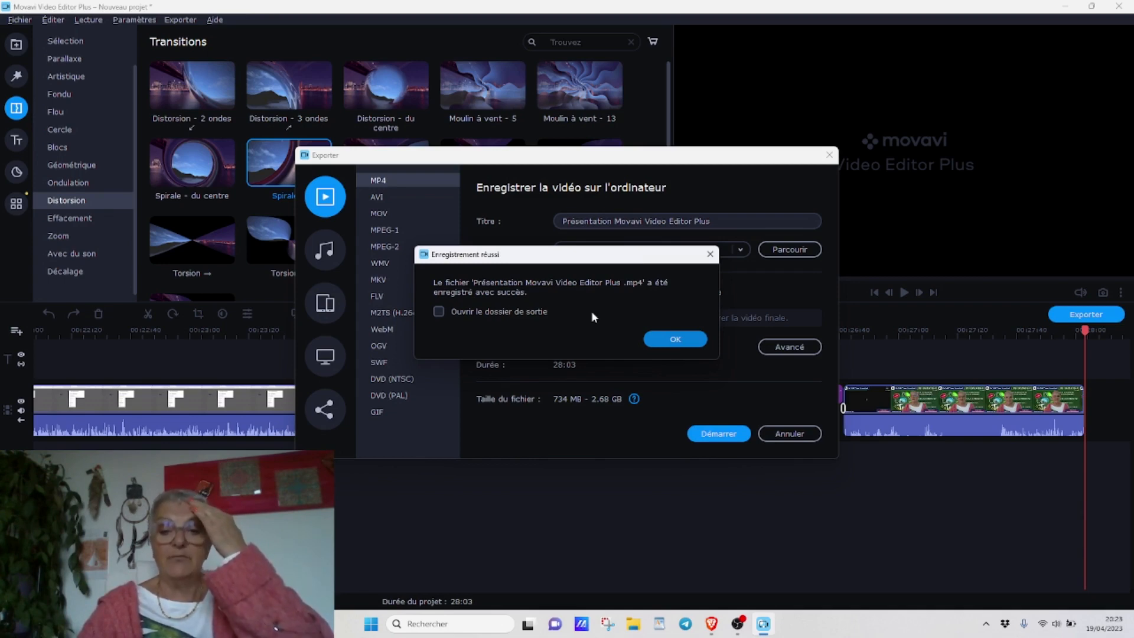
Dismiss the export notice and close Movavi, saving the project as "La Team - Présentation de Movavi" in Vidéos > Movavi Video Editor > Projects
click(669, 339)
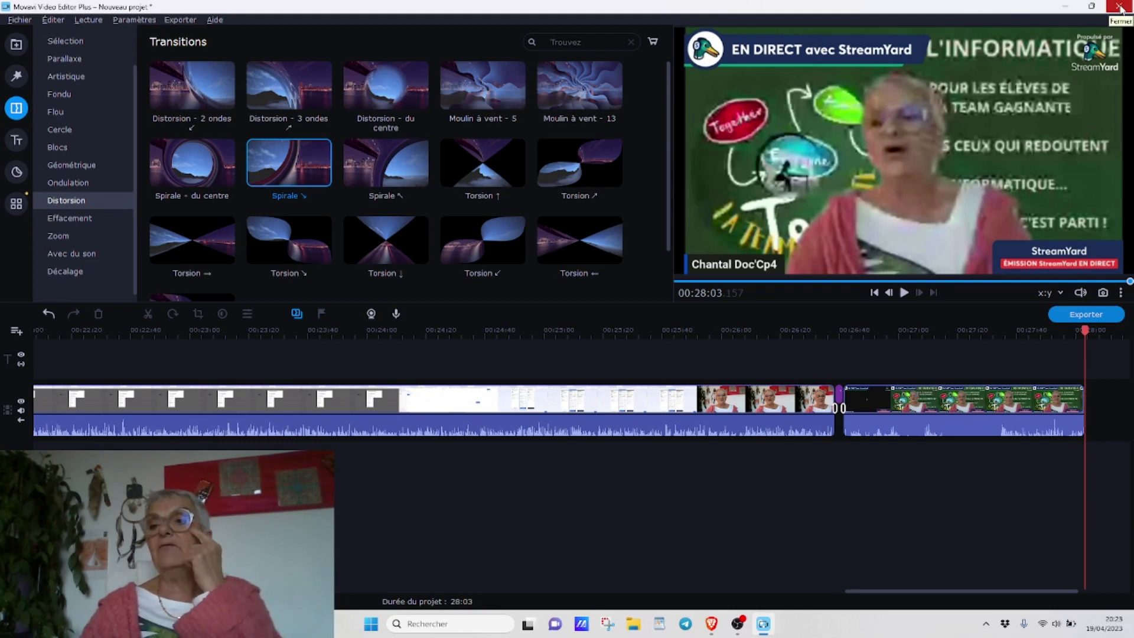
click(1120, 9)
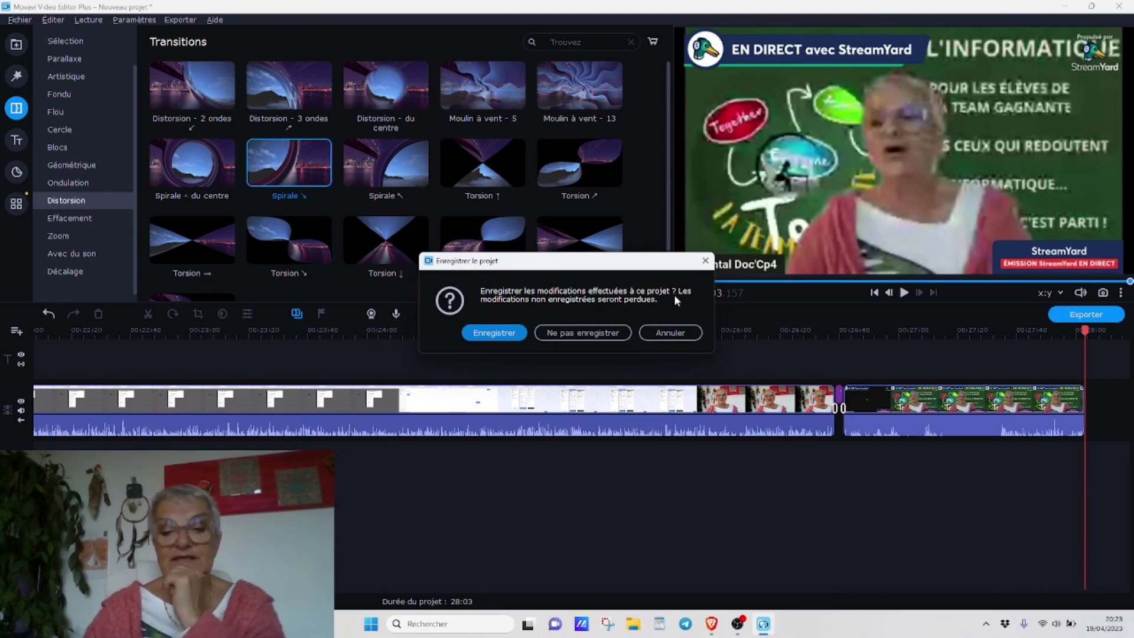
click(494, 333)
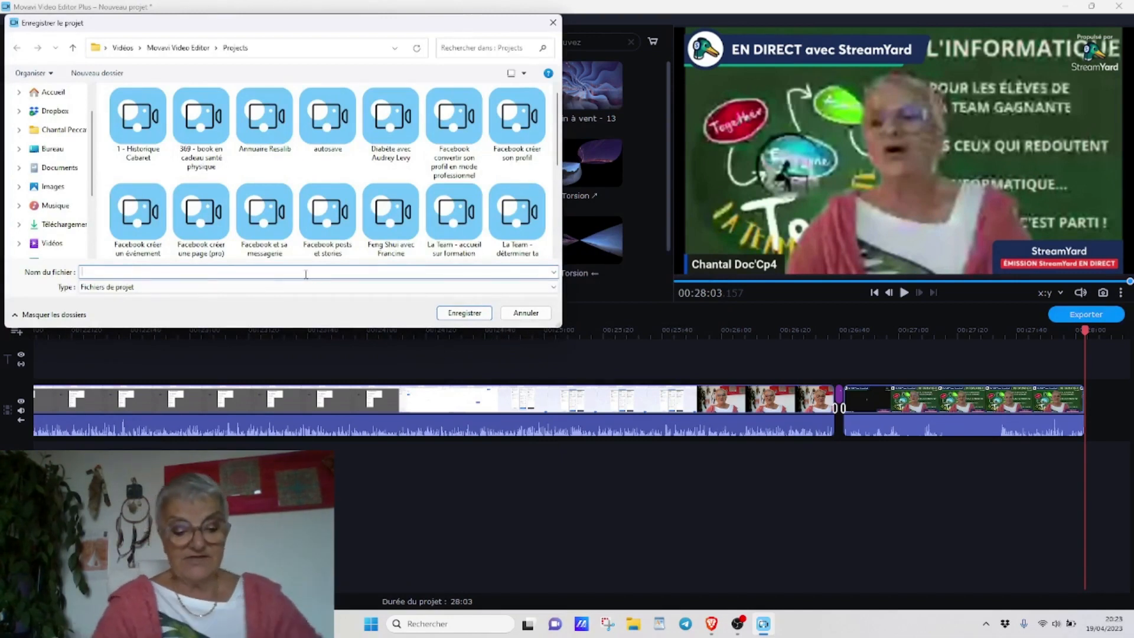
text(P)
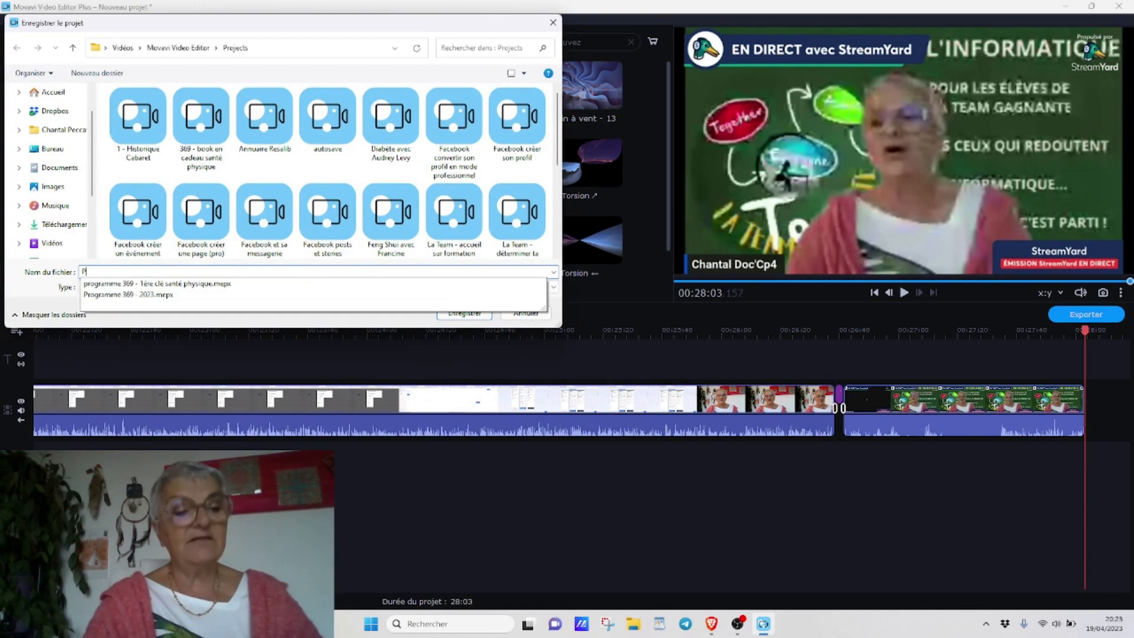
text(résentation de Movavi)
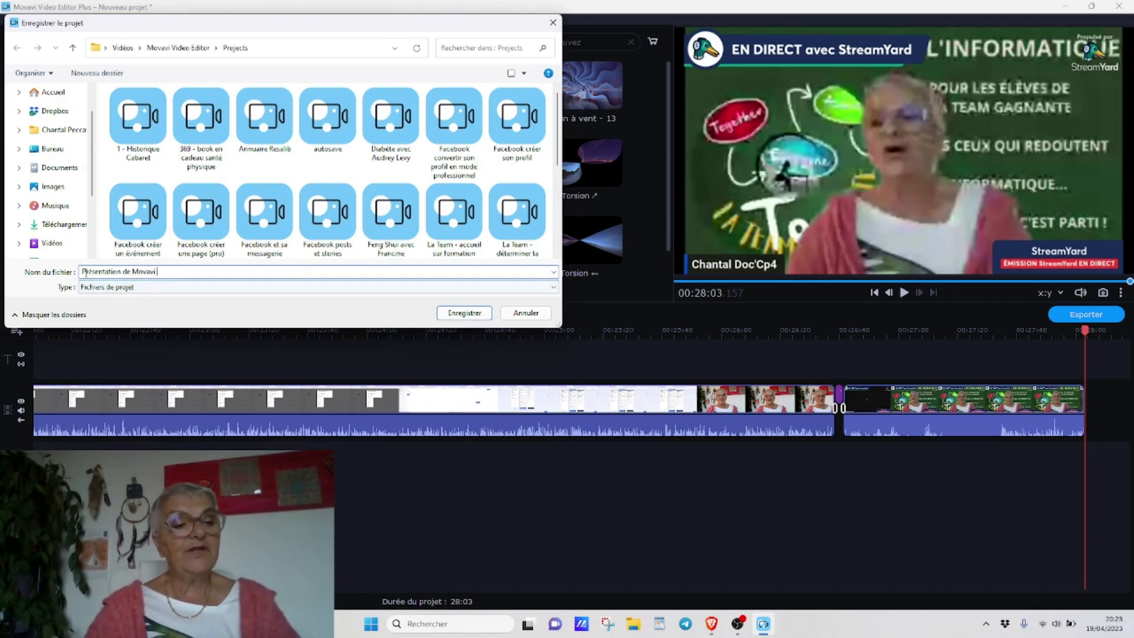
click(92, 272)
text(La Team )
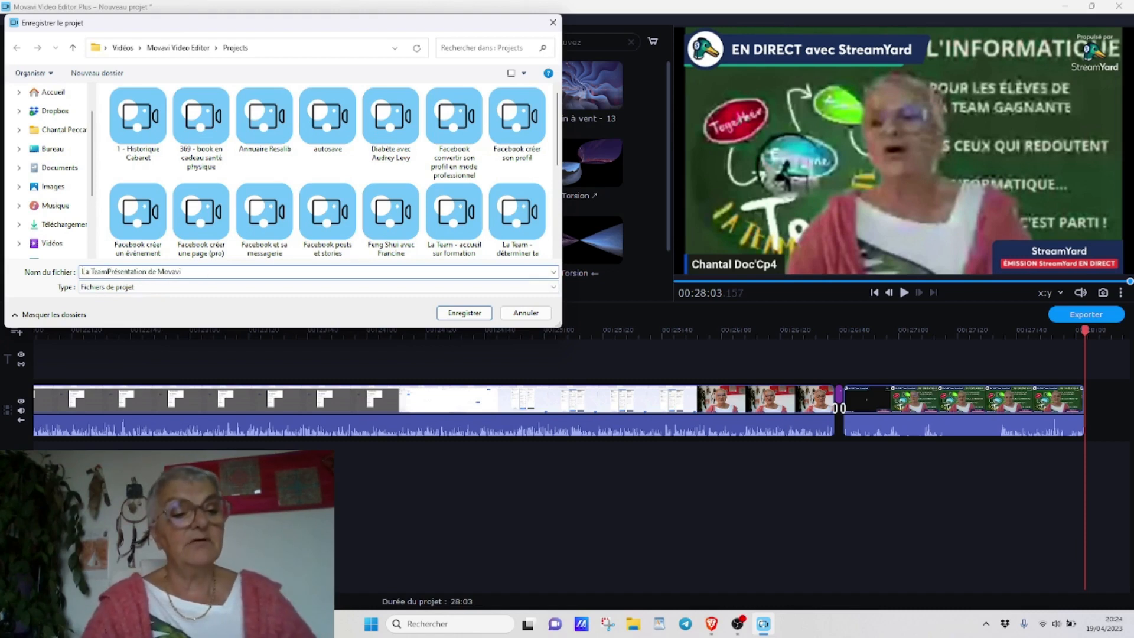
text(-)
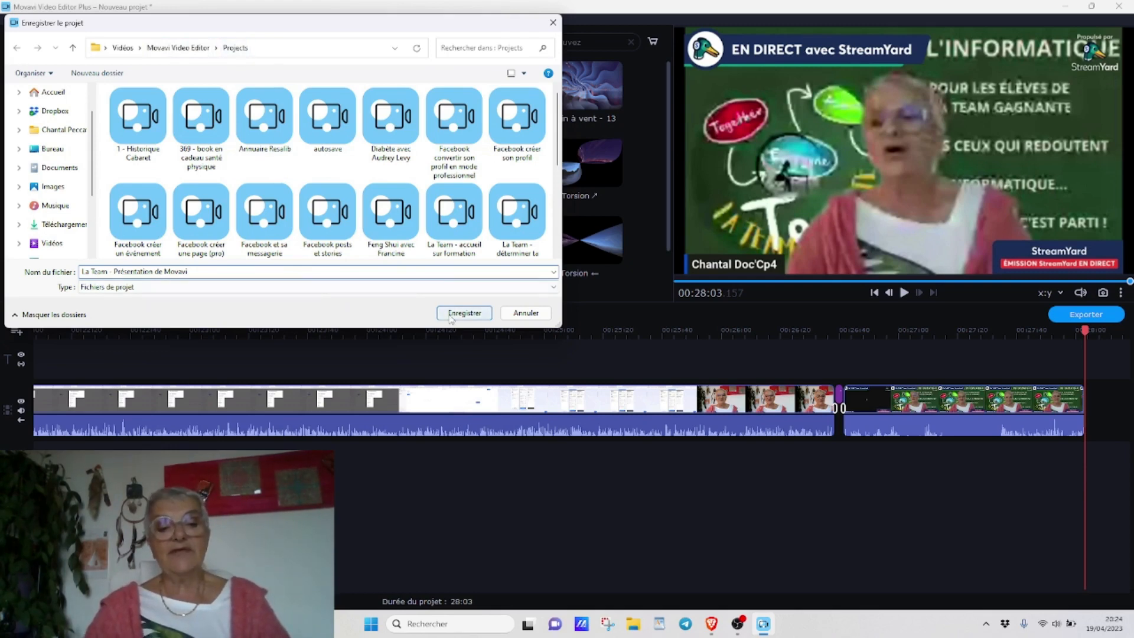
click(463, 313)
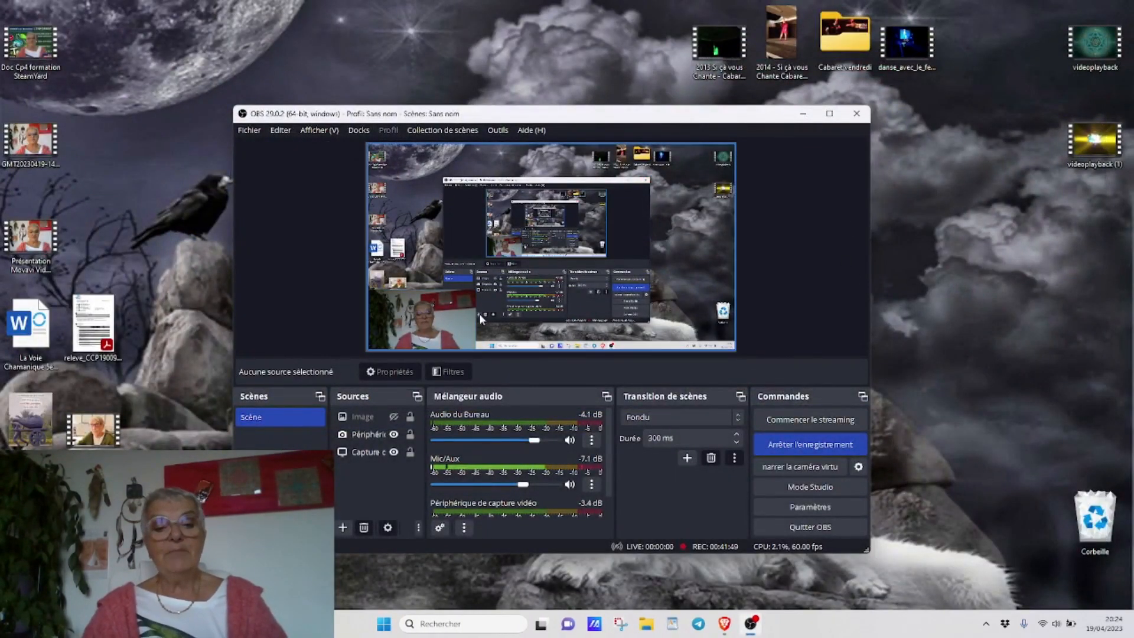
In OBS, enlarge the webcam picture in the scene until it fills the whole canvas
click(462, 318)
drag(476, 289, 736, 142)
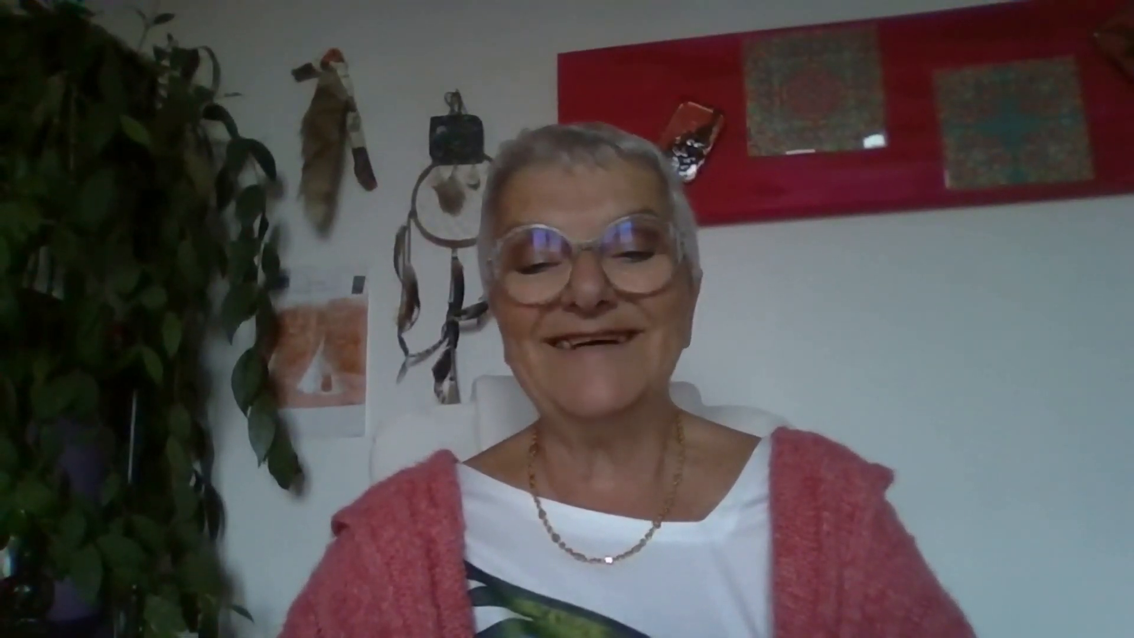